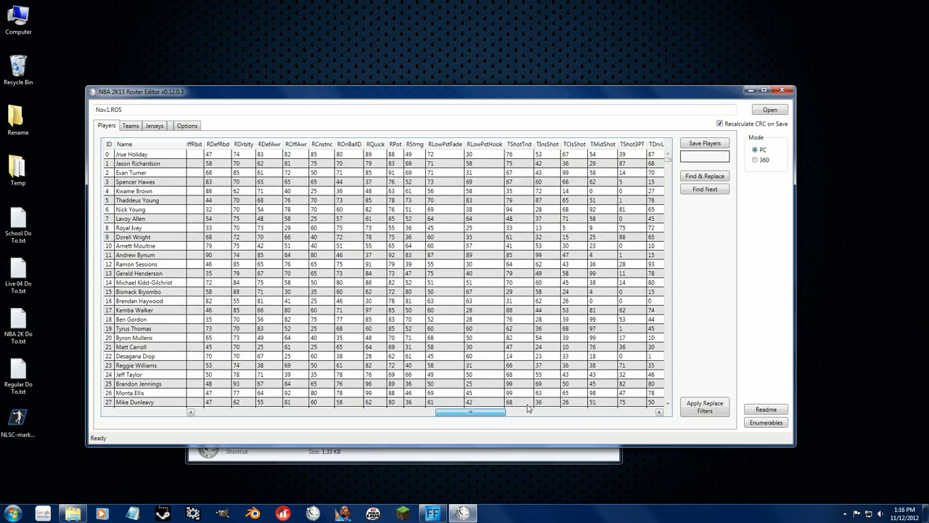
Look through the attribute columns and player rows of the Nov1.ROS player table.
{"action": "left_click", "coordinate": [658, 412]}
{"action": "left_click", "coordinate": [658, 412]}
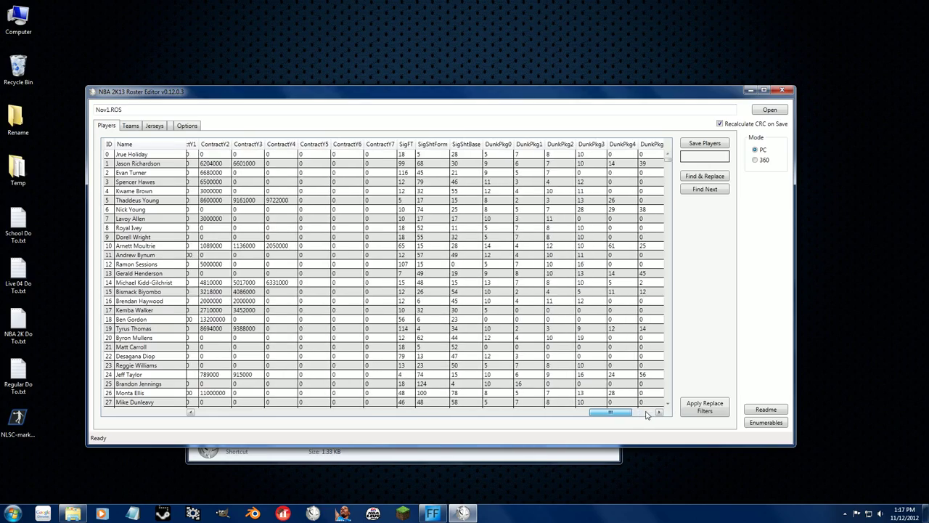
{"action": "left_click_drag", "start_coordinate": [647, 415], "coordinate": [592, 416]}
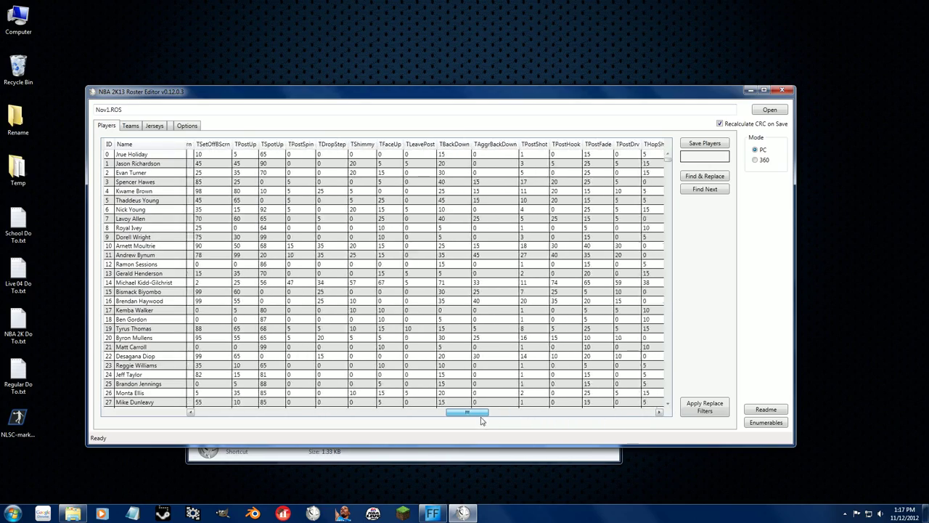
{"action": "left_click_drag", "start_coordinate": [481, 421], "coordinate": [270, 413]}
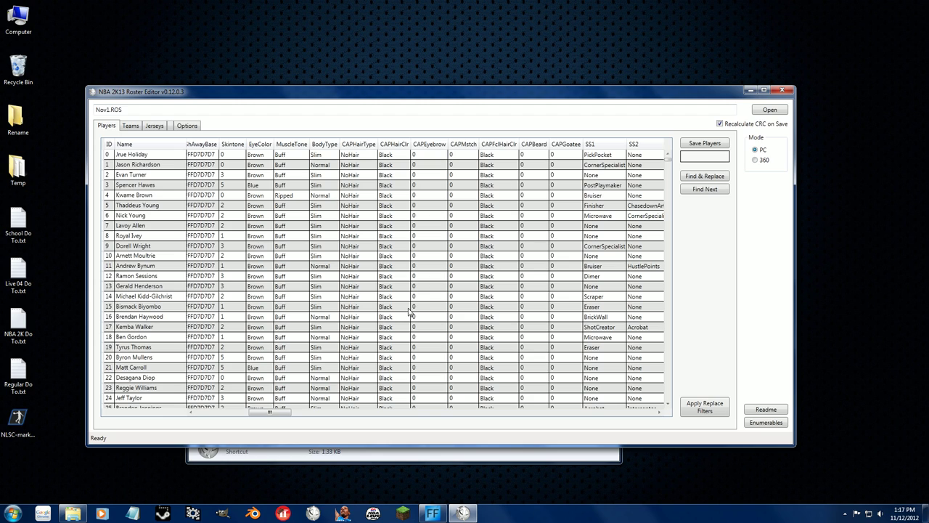
{"action": "left_click_drag", "start_coordinate": [254, 417], "coordinate": [191, 425]}
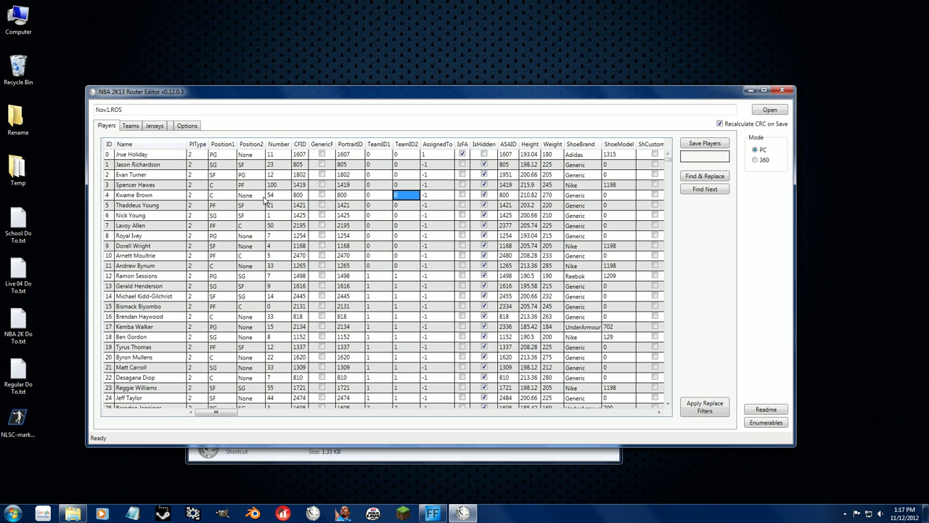
{"action": "left_click_drag", "start_coordinate": [667, 156], "coordinate": [667, 251]}
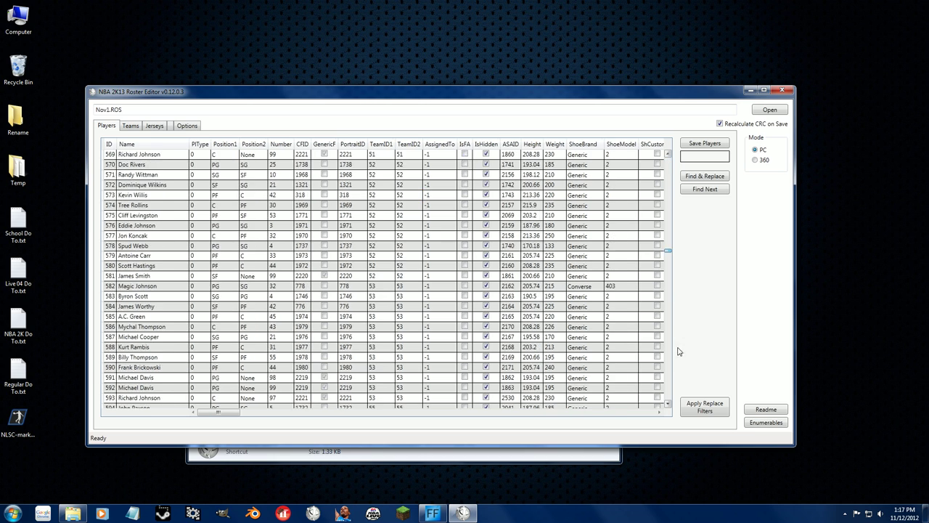
{"action": "left_click_drag", "start_coordinate": [678, 351], "coordinate": [657, 154]}
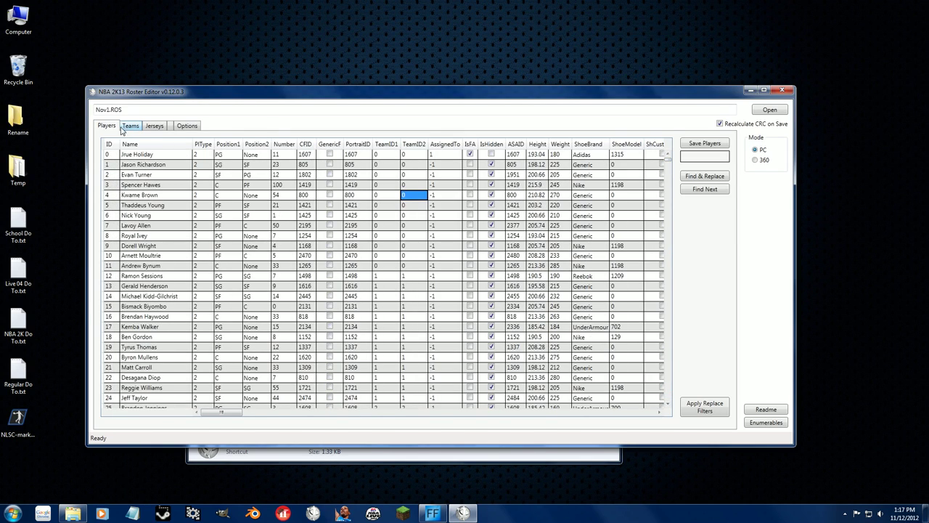
Look over the team roster table and the jersey table, and return to the player table.
{"action": "left_click", "coordinate": [125, 127]}
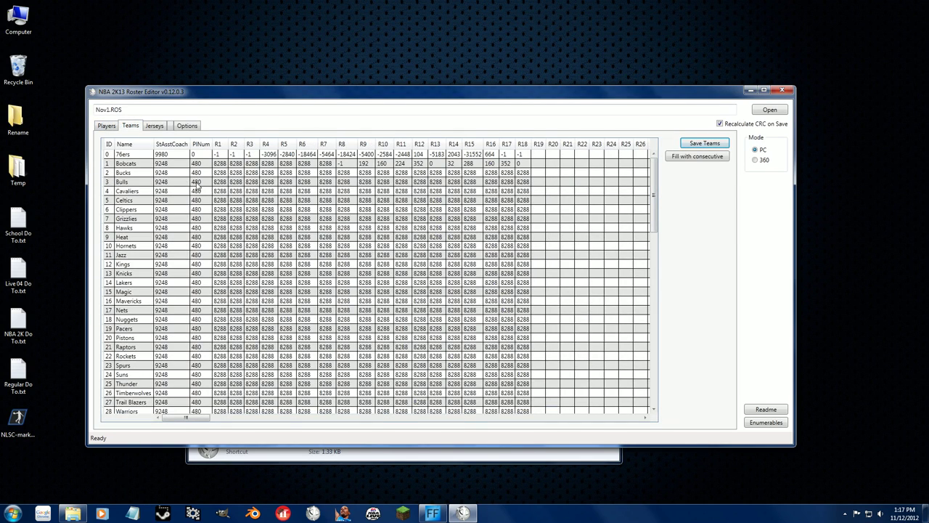
{"action": "left_click_drag", "start_coordinate": [256, 190], "coordinate": [482, 257]}
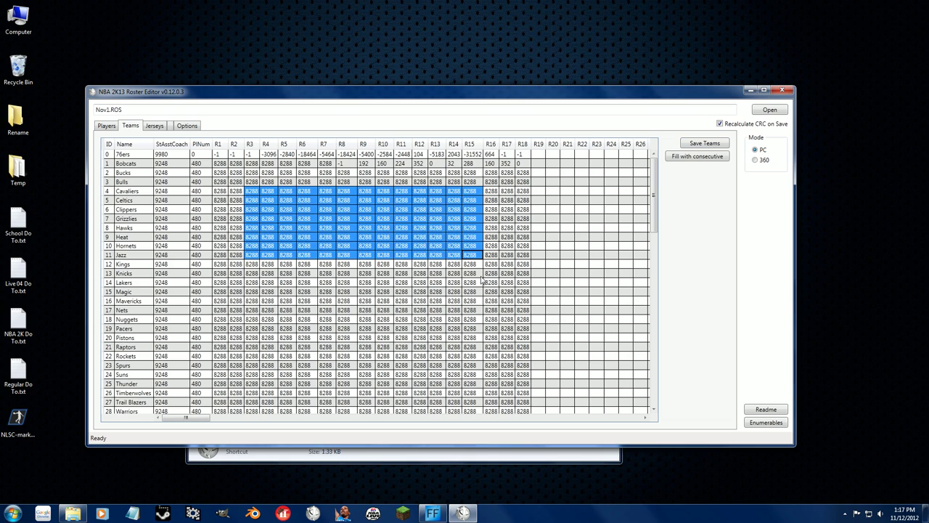
{"action": "left_click", "coordinate": [491, 282]}
{"action": "left_click_drag", "start_coordinate": [654, 203], "coordinate": [674, 184]}
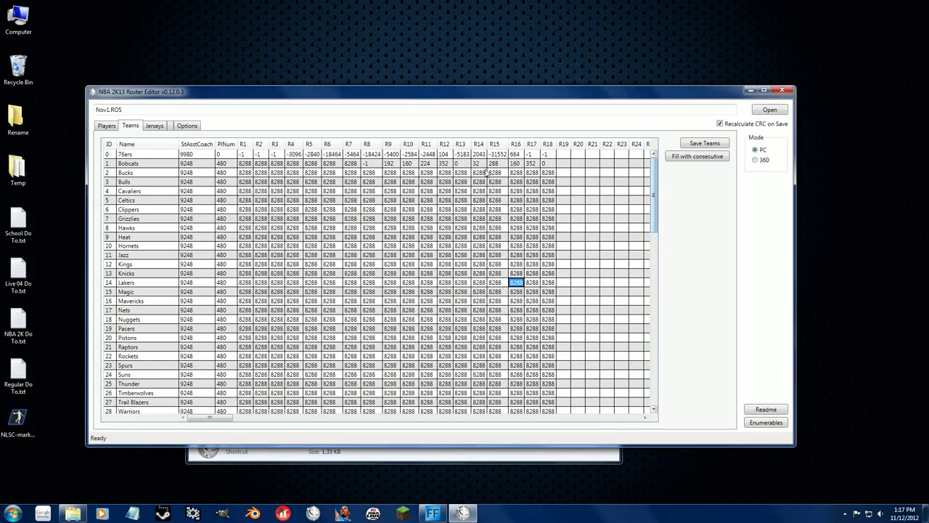
{"action": "left_click", "coordinate": [145, 127]}
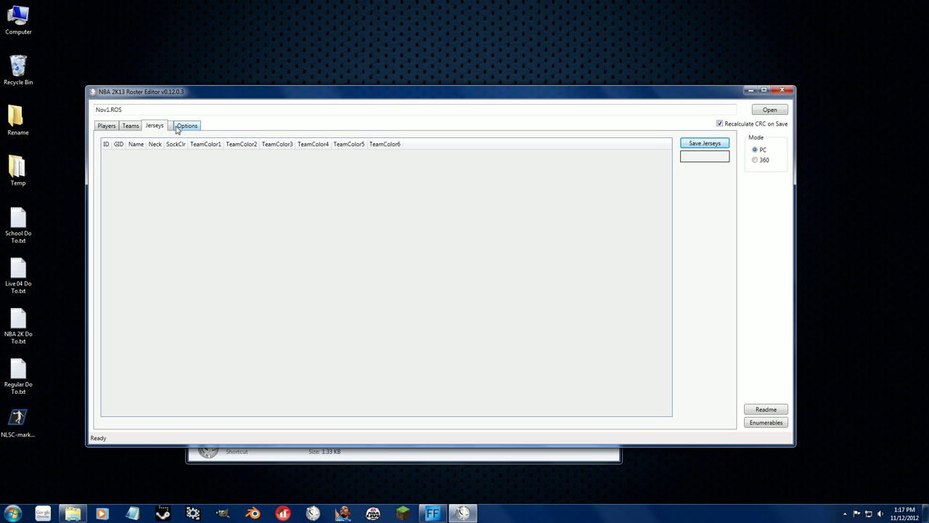
{"action": "left_click", "coordinate": [105, 127]}
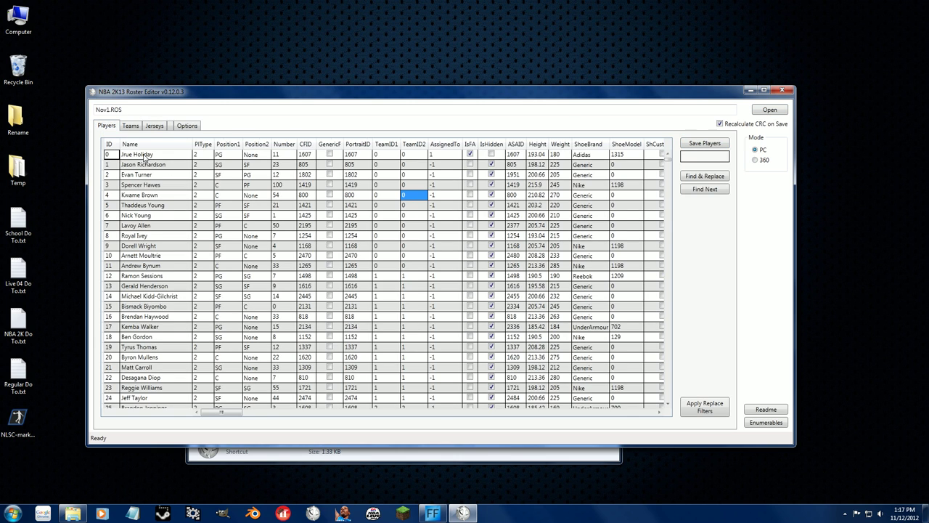
{"action": "left_click", "coordinate": [145, 155]}
{"action": "left_click", "coordinate": [147, 165]}
{"action": "left_click", "coordinate": [144, 176]}
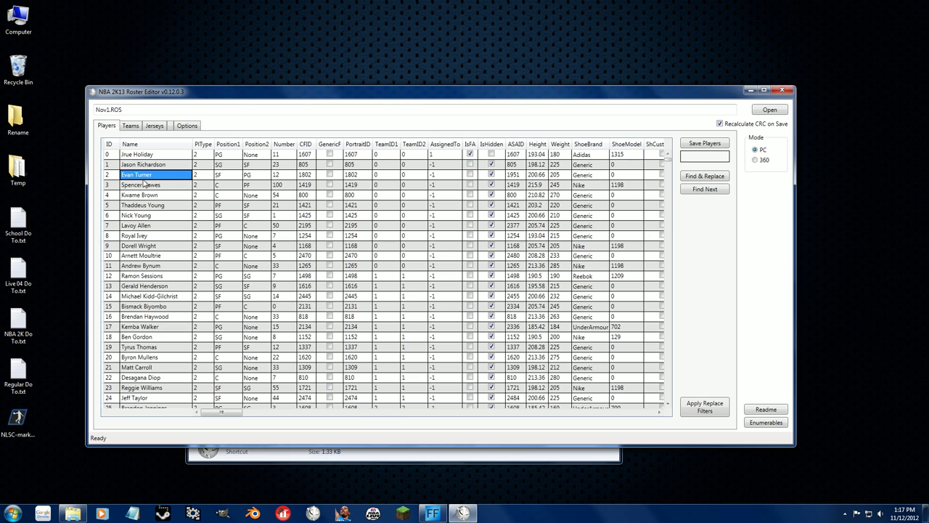
{"action": "left_click", "coordinate": [164, 196]}
{"action": "left_click", "coordinate": [135, 236]}
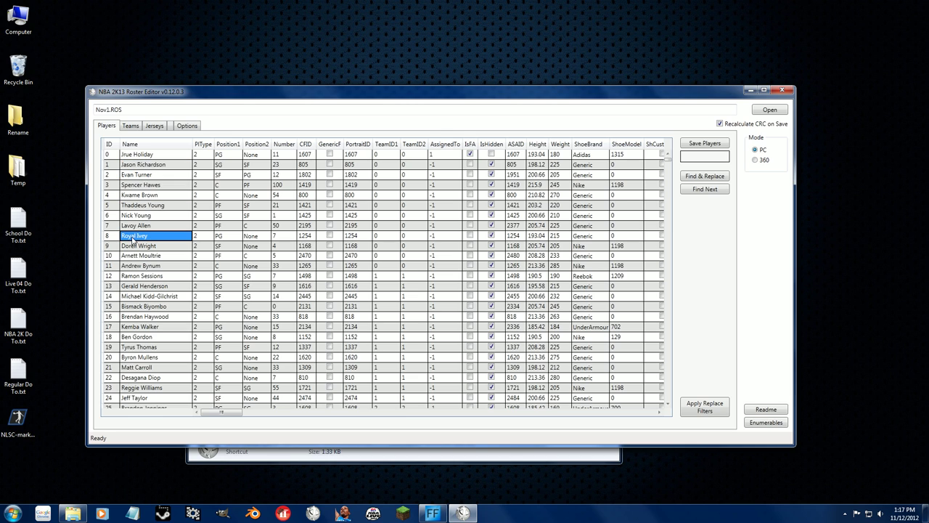
{"action": "left_click", "coordinate": [161, 278]}
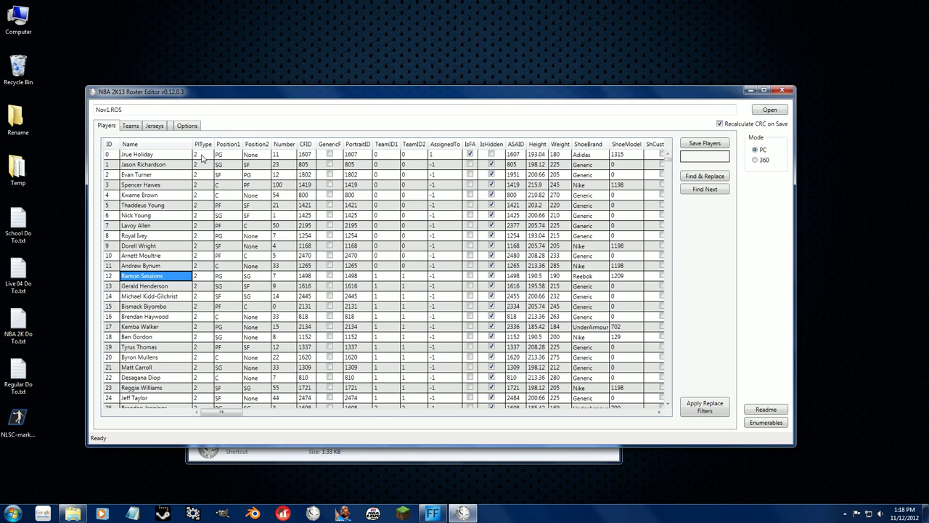
Copy the PlType through CFID values of players 0 to 18 into a new OpenOffice.org Calc spreadsheet, starting at cell D6.
{"action": "left_click_drag", "start_coordinate": [204, 157], "coordinate": [301, 344]}
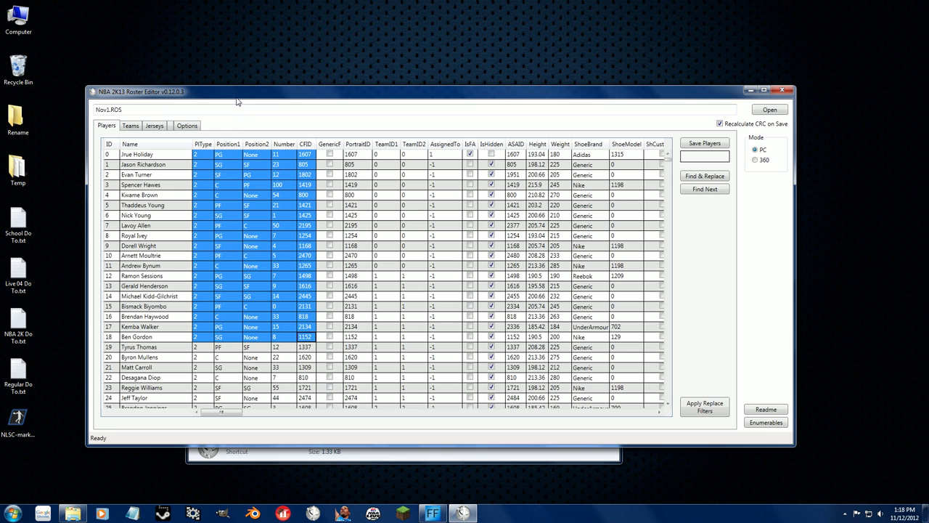
{"action": "left_click", "coordinate": [13, 513]}
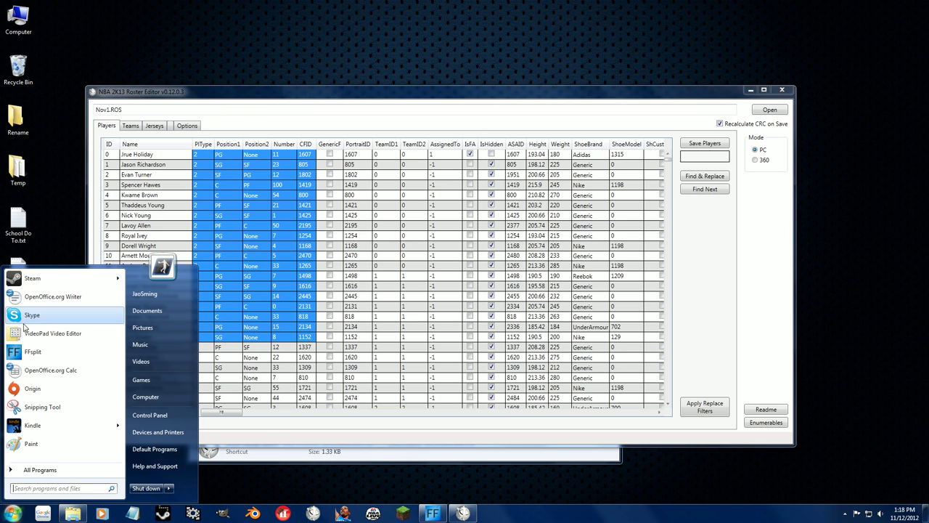
{"action": "left_click", "coordinate": [39, 371]}
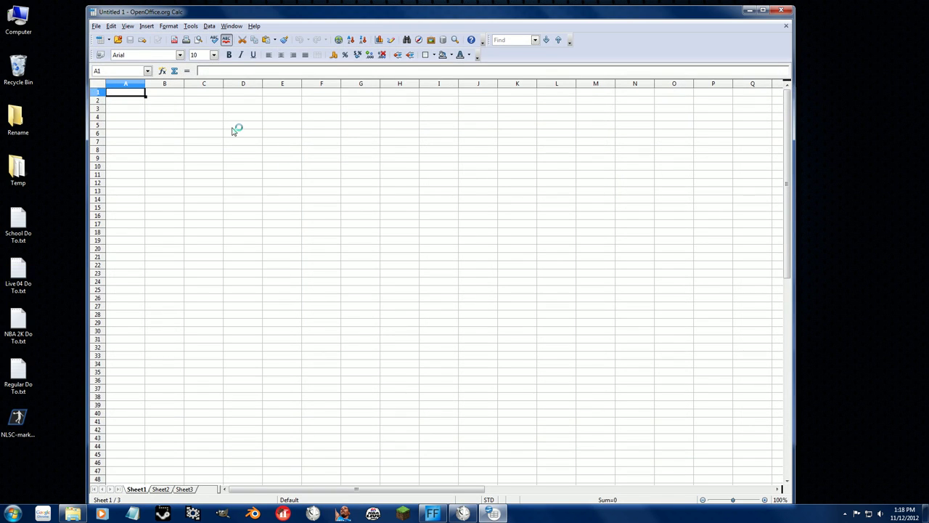
{"action": "left_click", "coordinate": [240, 132]}
{"action": "type", "text": "PlType\tPosition1\tPosition2\tNumber\tCFID 2\tPG\tNone\t11\t1607 2\tSG\tSF\t23\t805 2\tSF\tPG\t12\t1802 2\tC\tPF\t100\t1419 2\tC\tNone\t54\t800 2\tPF\tSF\t21\t1421 2\tSG\tSF\t1\t1425 2\tPF\tC\t50\t2195 2\tPG\tNone\t7\t1254 2\tSF\tNone\t4\t1168 2\tPF\tC\t5\t2470 2\tC\tNone\t33\t1265 2\tPG\tSG\t7\t1498 2\tSG\tSF\t9\t1616 2\tSF\tSG\t14\t2445 2\tPF\tC\t0\t2131 2\tC\tNone\t33\t818 2\tPG\tNone\t15\t2134 2\tSG\tNone\t8\t1152"}
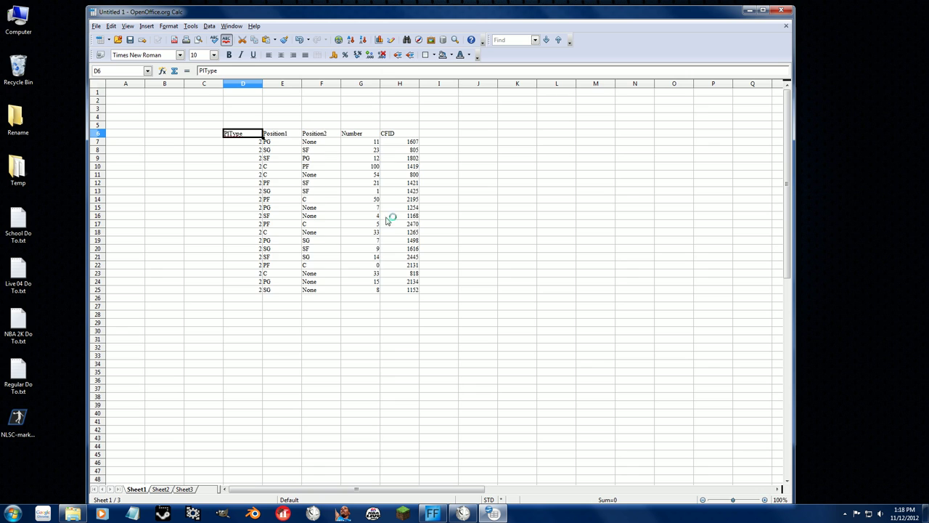
{"action": "left_click", "coordinate": [512, 280]}
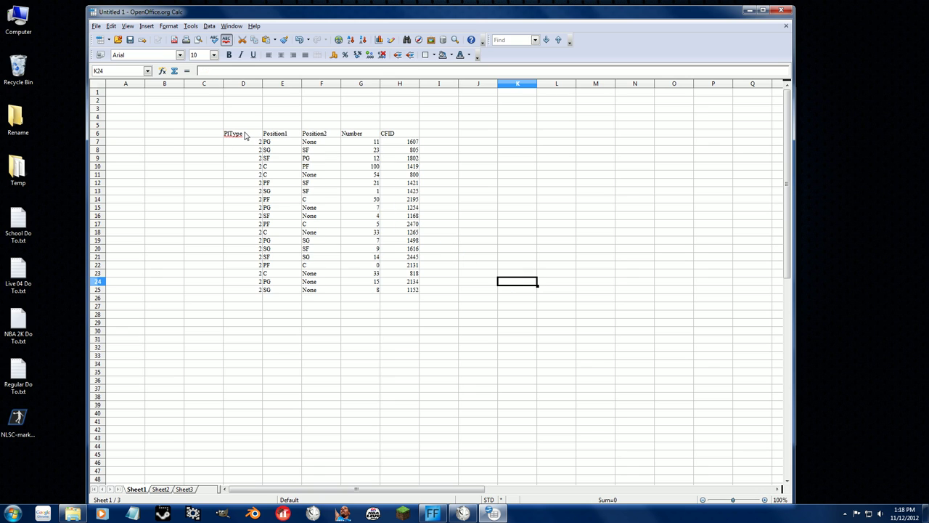
{"action": "left_click_drag", "start_coordinate": [259, 153], "coordinate": [330, 215]}
{"action": "left_click_drag", "start_coordinate": [408, 167], "coordinate": [410, 176]}
{"action": "left_click_drag", "start_coordinate": [407, 265], "coordinate": [405, 273]}
{"action": "left_click", "coordinate": [400, 297]}
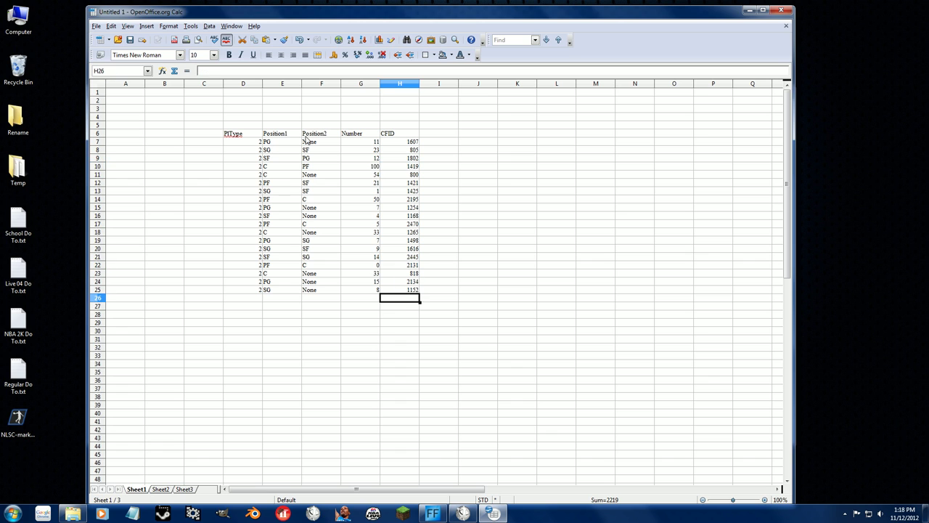
{"action": "left_click_drag", "start_coordinate": [232, 135], "coordinate": [427, 143]}
{"action": "left_click", "coordinate": [398, 149]}
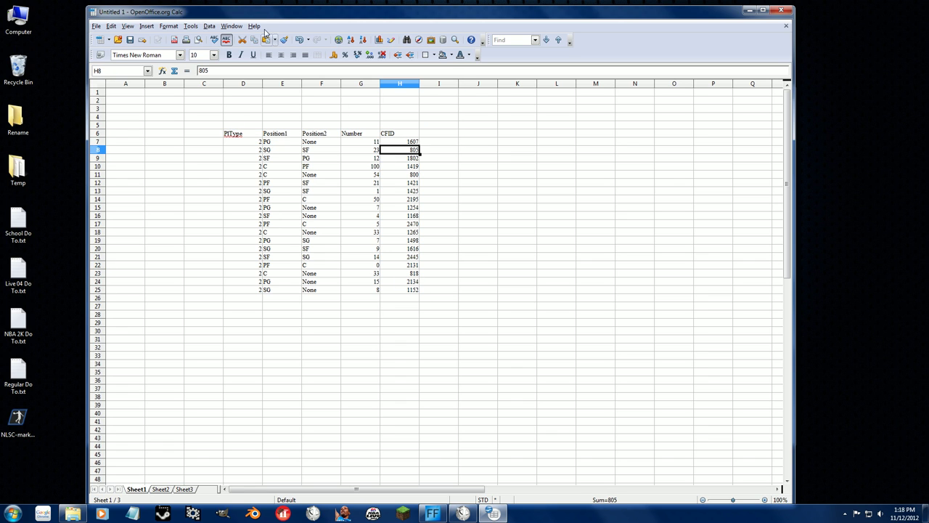
Copy the IDs of players 0 to 16 from the roster editor into the spreadsheet, with the header in C6.
{"action": "left_click_drag", "start_coordinate": [262, 18], "coordinate": [435, 18]}
{"action": "left_click", "coordinate": [108, 156]}
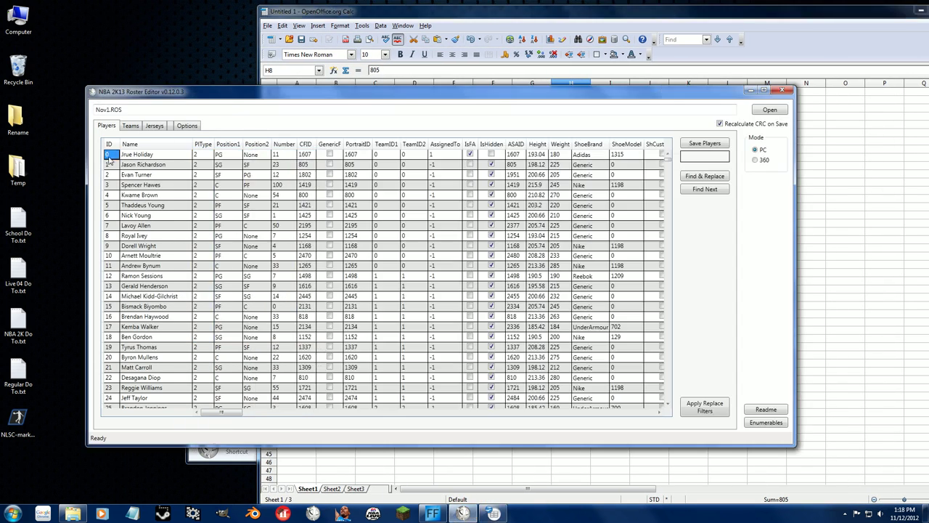
{"action": "left_click_drag", "start_coordinate": [109, 158], "coordinate": [116, 320]}
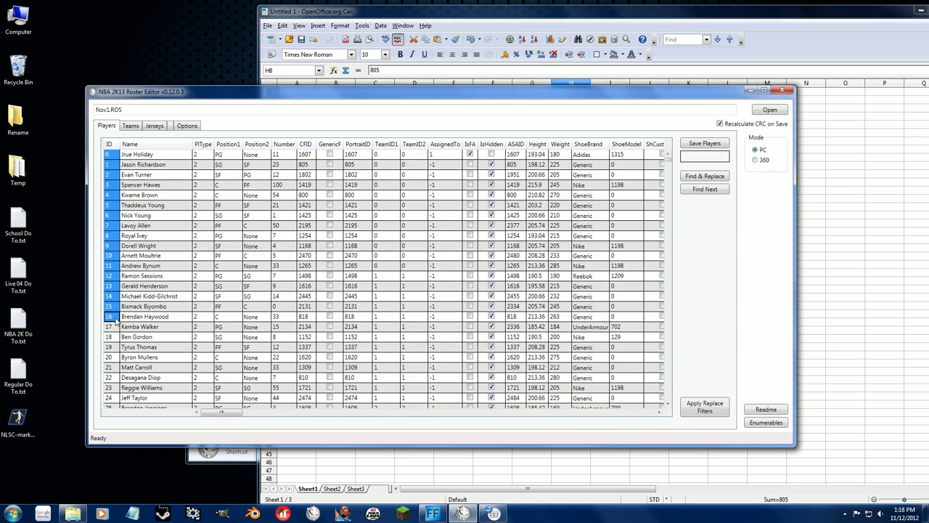
{"action": "left_click", "coordinate": [361, 25]}
{"action": "left_click", "coordinate": [374, 135]}
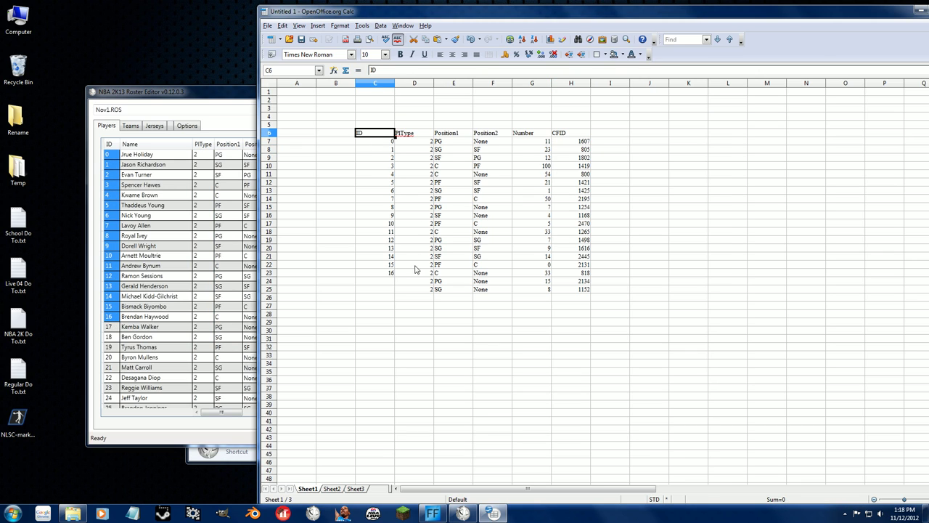
Extend the ID series down through 18, filling column C to row 25.
{"action": "left_click", "coordinate": [388, 273]}
{"action": "left_click_drag", "start_coordinate": [395, 277], "coordinate": [397, 292]}
{"action": "left_click", "coordinate": [377, 323]}
{"action": "left_click", "coordinate": [436, 208]}
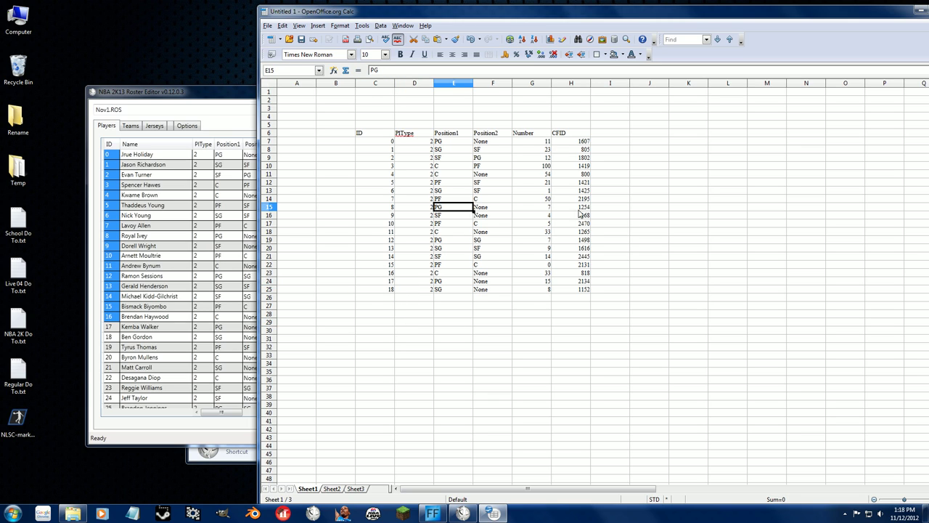
Duplicate the ID, PlType and Position1 headers and the rows for players 0 to 10 in a block starting at C31.
{"action": "left_click", "coordinate": [415, 183]}
{"action": "left_click_drag", "start_coordinate": [364, 131], "coordinate": [441, 214]}
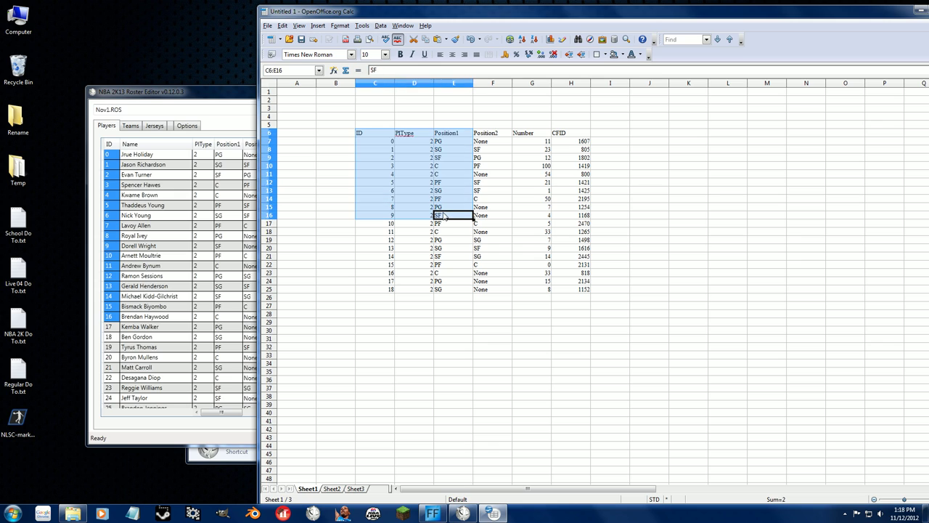
{"action": "left_click", "coordinate": [641, 279]}
{"action": "left_click_drag", "start_coordinate": [364, 132], "coordinate": [445, 225]}
{"action": "key", "text": "ctrl+c"}
{"action": "left_click", "coordinate": [369, 338]}
{"action": "key", "text": "ctrl+v"}
{"action": "left_click", "coordinate": [374, 386]}
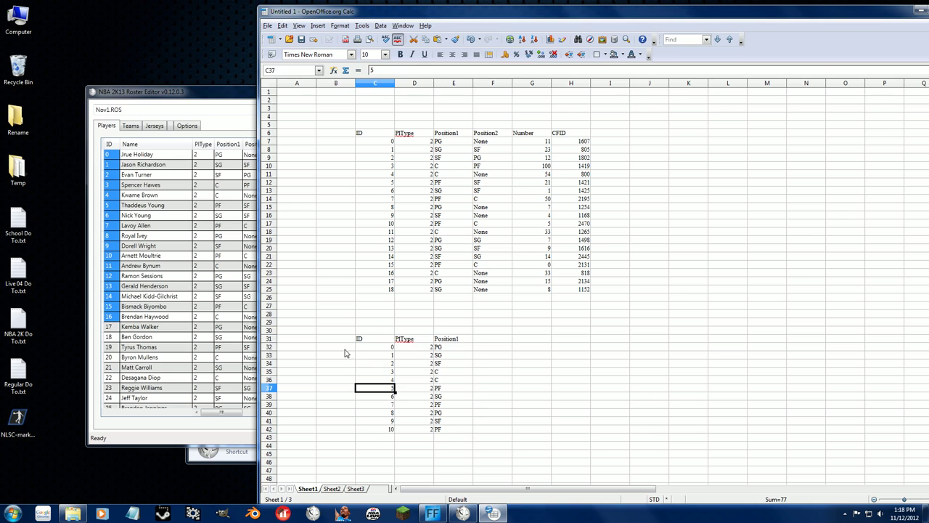
Delete spreadsheet rows 32 to 40, which hold IDs 0 to 8 in the duplicated block.
{"action": "left_click_drag", "start_coordinate": [268, 347], "coordinate": [275, 409]}
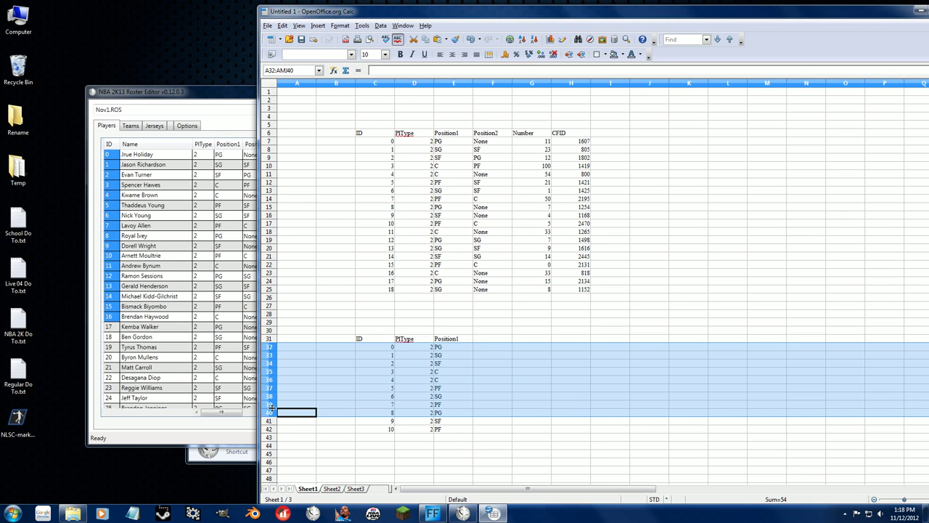
{"action": "right_click", "coordinate": [275, 408]}
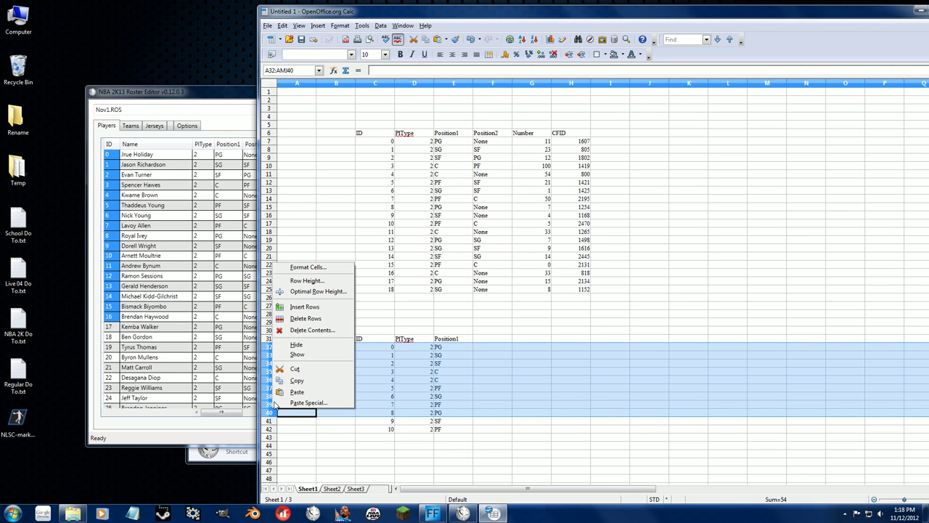
{"action": "left_click", "coordinate": [304, 319]}
{"action": "left_click", "coordinate": [418, 373]}
Set Position1 to C for players 9 and 10 in the duplicated block.
{"action": "left_click", "coordinate": [451, 349]}
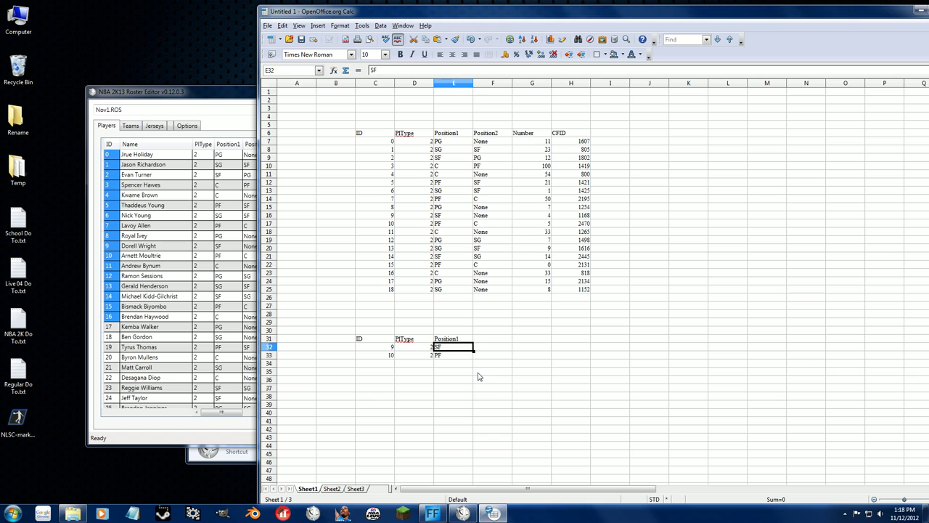
{"action": "type", "text": "C"}
{"action": "key", "text": "Return"}
{"action": "type", "text": "C"}
{"action": "key", "text": "Return"}
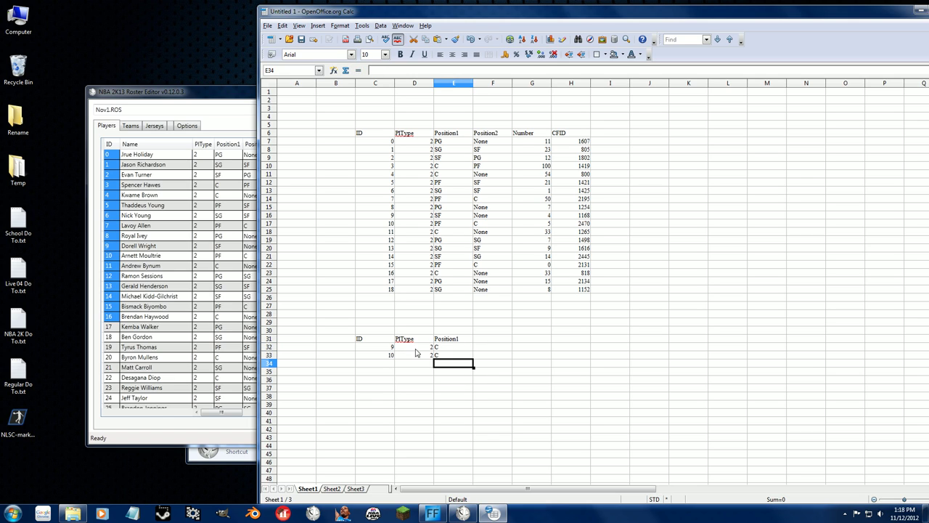
Copy the edited block C31:E33, including its ID, PlType and Position1 headers.
{"action": "left_click", "coordinate": [416, 354]}
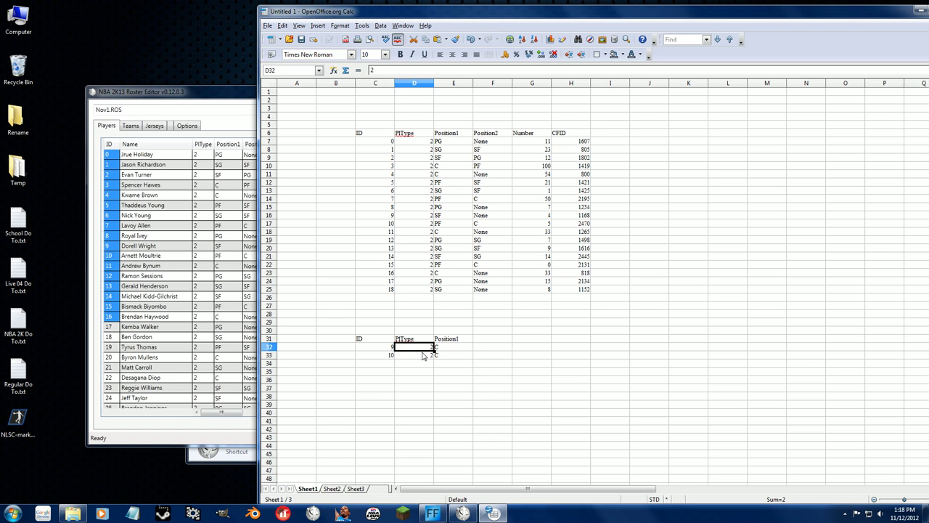
{"action": "left_click", "coordinate": [376, 349]}
{"action": "left_click_drag", "start_coordinate": [452, 357], "coordinate": [372, 342]}
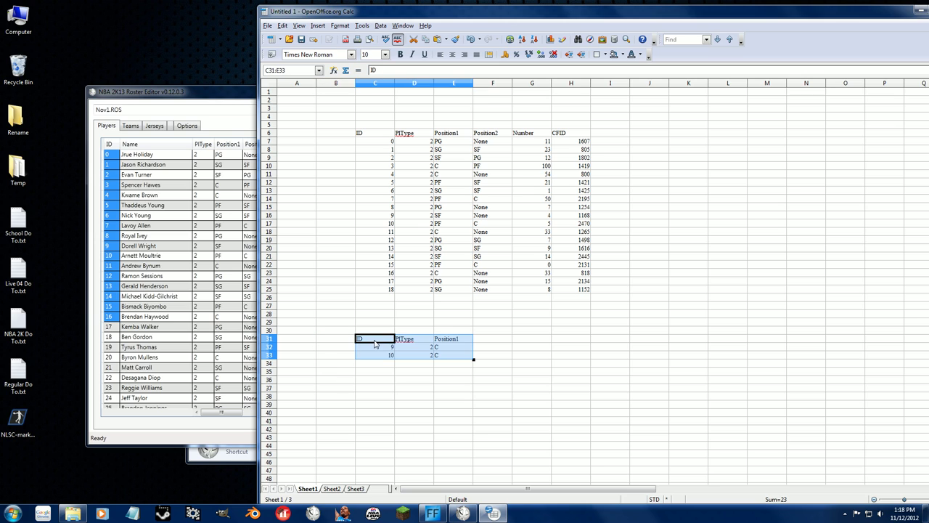
{"action": "right_click", "coordinate": [376, 343]}
{"action": "left_click", "coordinate": [401, 439]}
Switch to the NBA 2K13 Roster Editor and inspect the PlType and Position1 cells of players 9 and 10 and Position1 of player 1.
{"action": "left_click", "coordinate": [190, 87]}
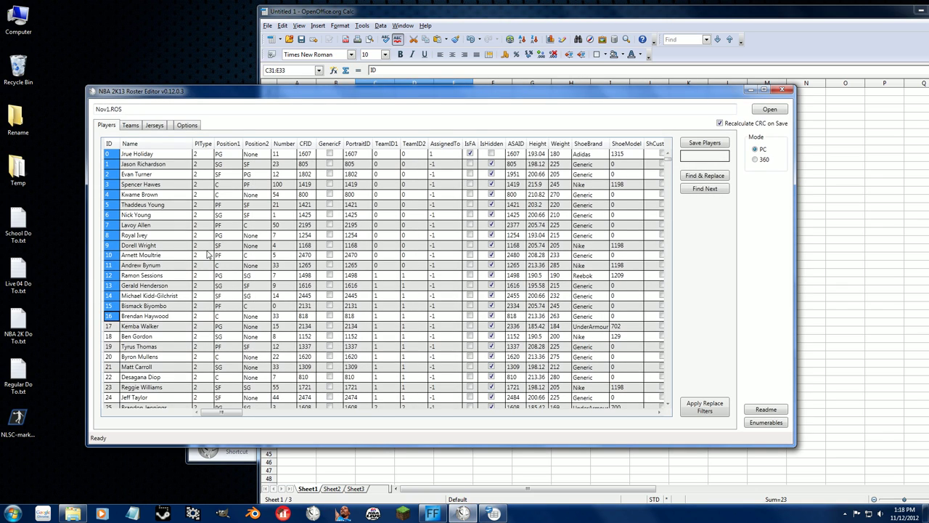
{"action": "left_click_drag", "start_coordinate": [209, 246], "coordinate": [225, 259]}
{"action": "left_click", "coordinate": [224, 164]}
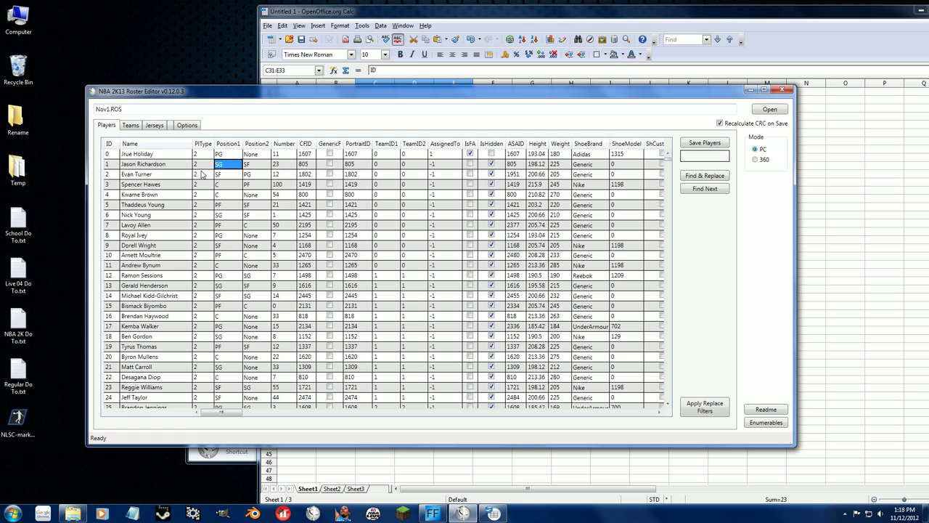
Paste the copied ID, PlType and Position1 data for players 9 and 10 into the Players table.
{"action": "key", "text": "ctrl+v"}
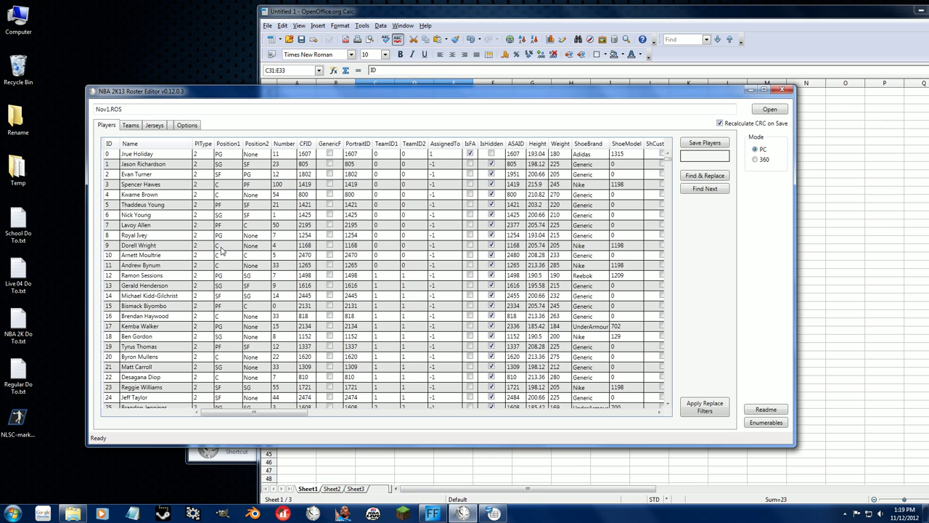
Examine the roster slots in the Teams data through Free Agents and player 0's IsHidden setting in the Players table.
{"action": "left_click", "coordinate": [132, 126]}
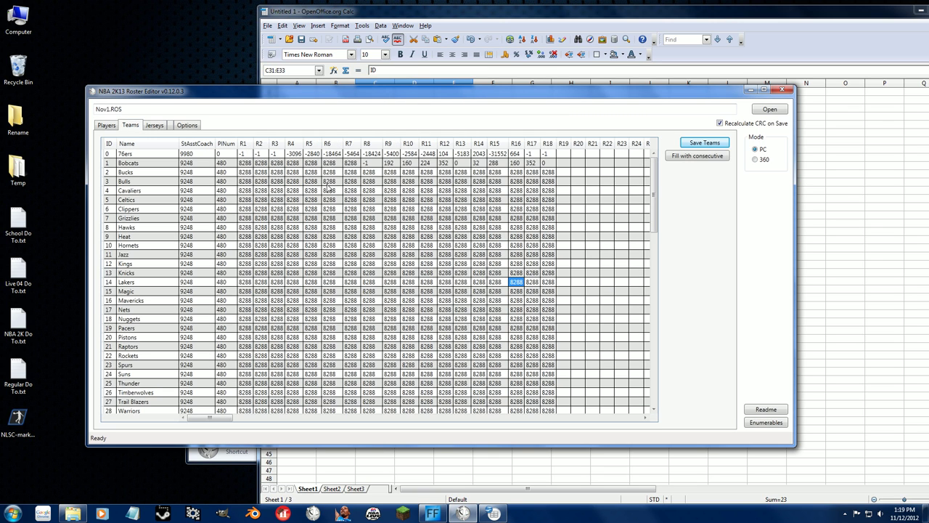
{"action": "left_click", "coordinate": [107, 125]}
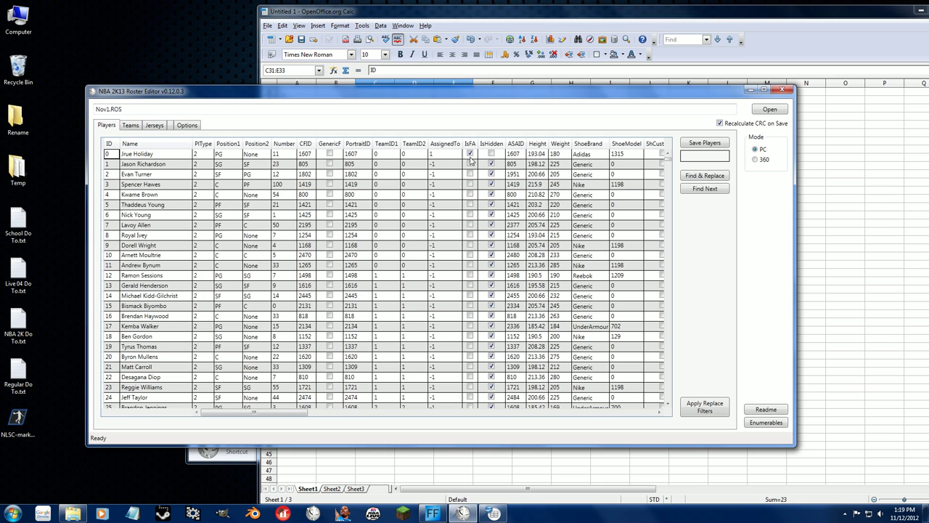
{"action": "left_click", "coordinate": [491, 154]}
{"action": "left_click", "coordinate": [132, 124]}
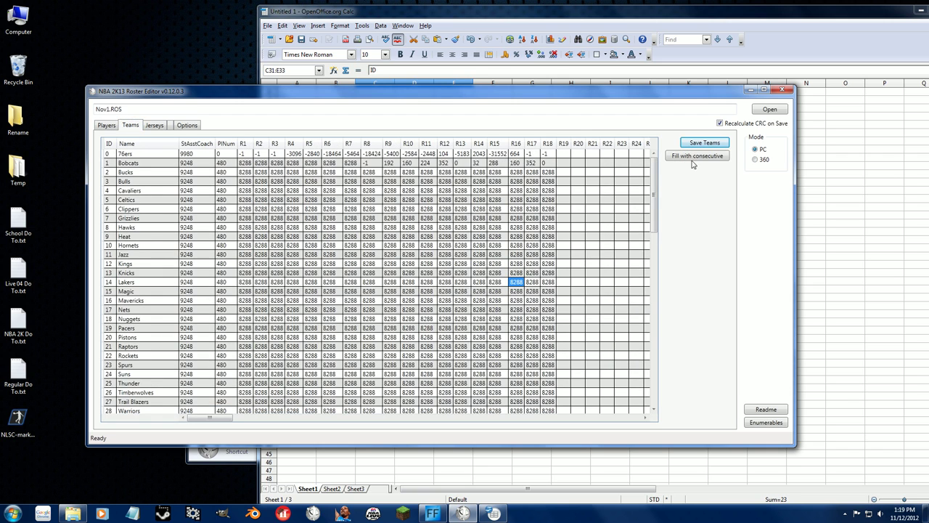
{"action": "left_click_drag", "start_coordinate": [657, 183], "coordinate": [661, 395]}
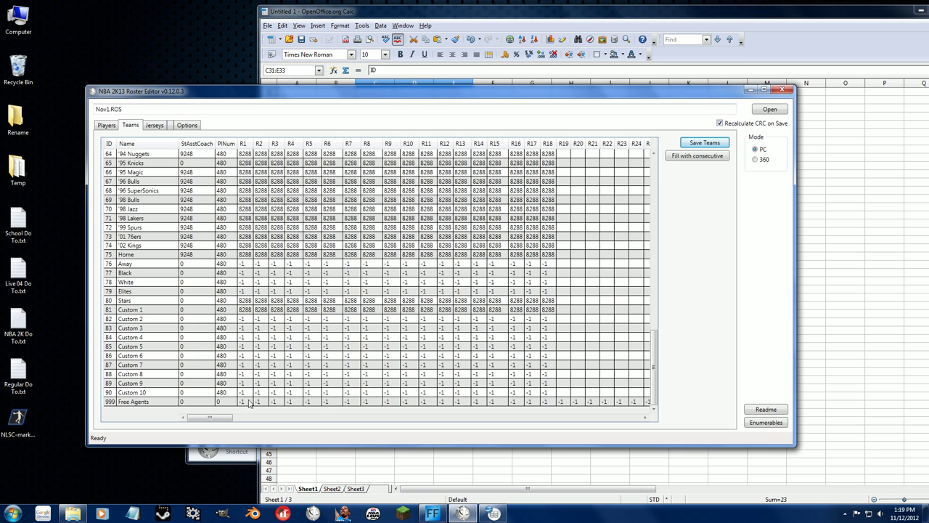
Return to the Players table and open the roster file NCAA 2K13 - Update.ROS.
{"action": "left_click", "coordinate": [102, 125]}
{"action": "left_click", "coordinate": [773, 109]}
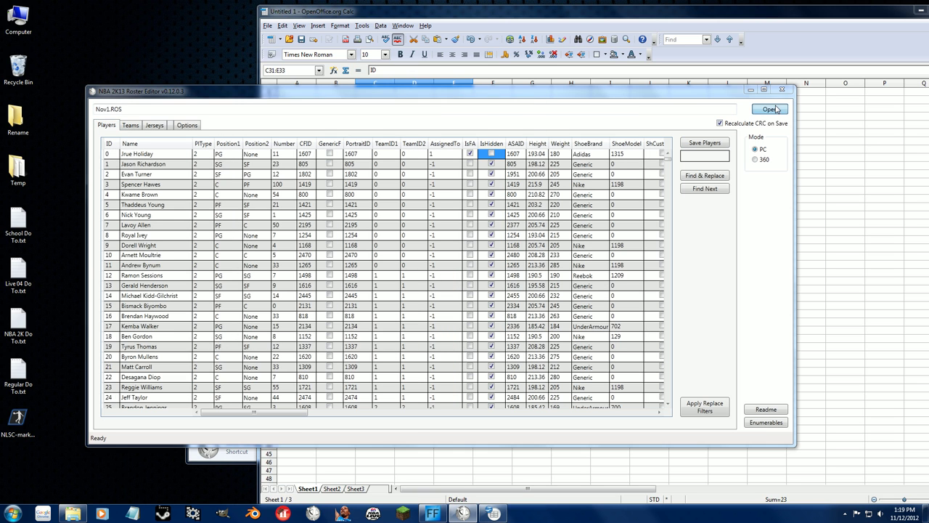
{"action": "double_click", "coordinate": [218, 213]}
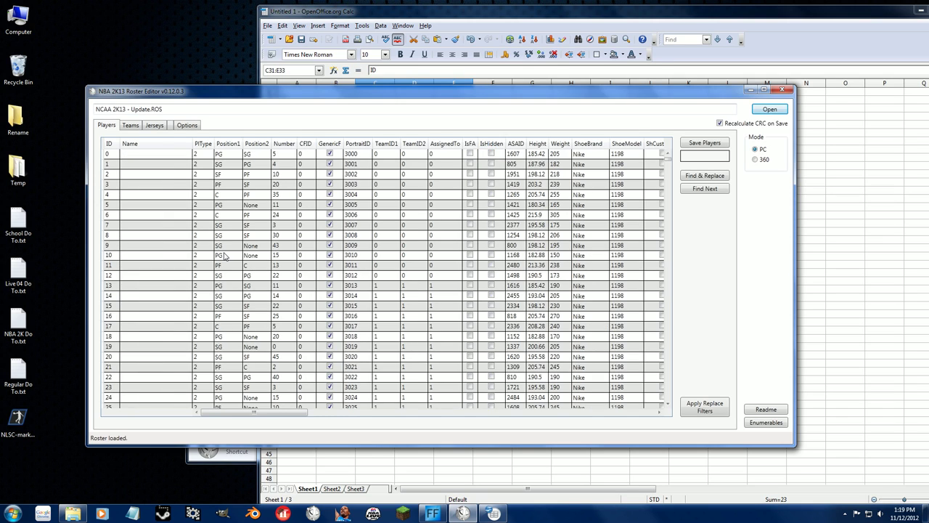
Examine the CFID, Name and Position2 columns in the NCAA roster's Players table.
{"action": "left_click_drag", "start_coordinate": [298, 155], "coordinate": [307, 359]}
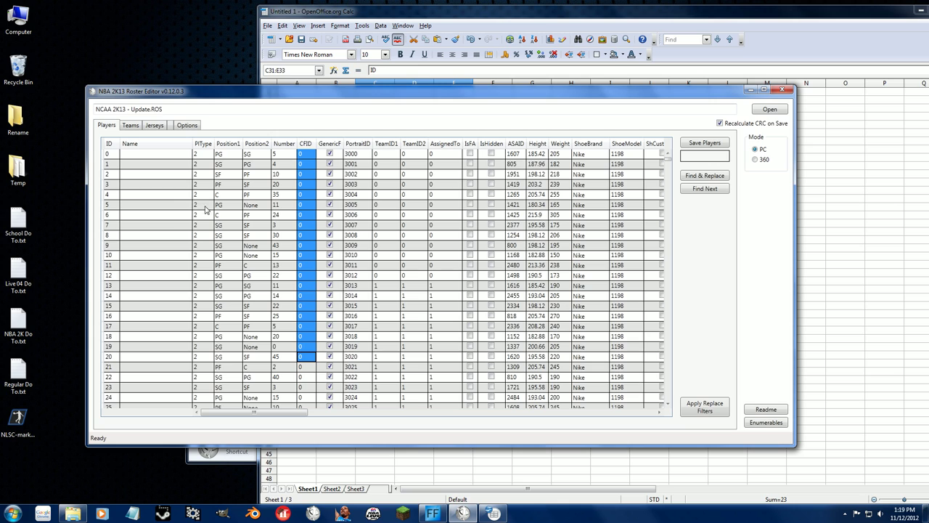
{"action": "left_click_drag", "start_coordinate": [148, 174], "coordinate": [149, 313]}
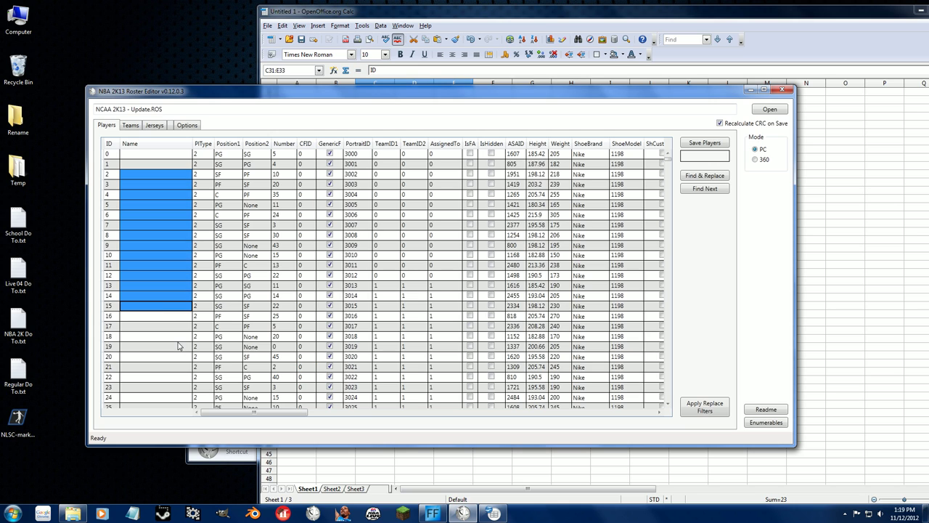
{"action": "left_click", "coordinate": [257, 234]}
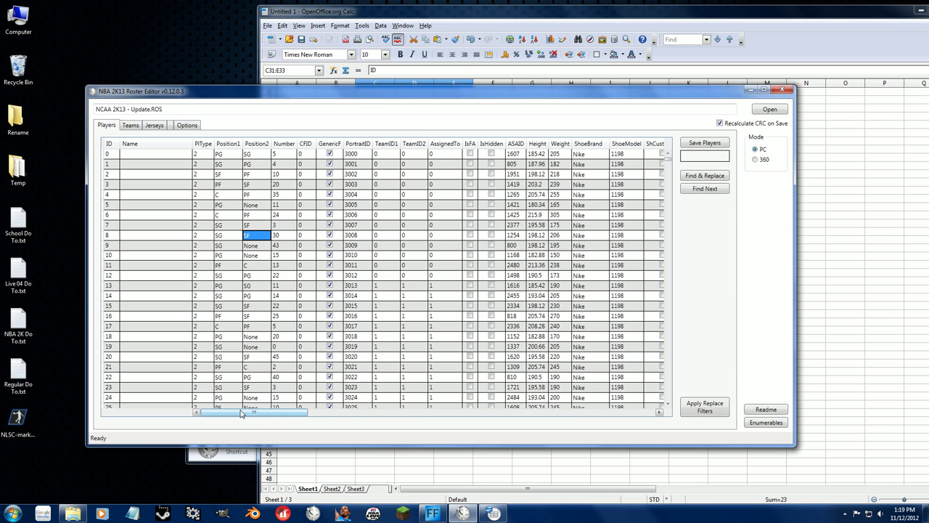
Examine the roster slots and team names in the Teams data, and the Neck column in the Jerseys data.
{"action": "left_click", "coordinate": [130, 125]}
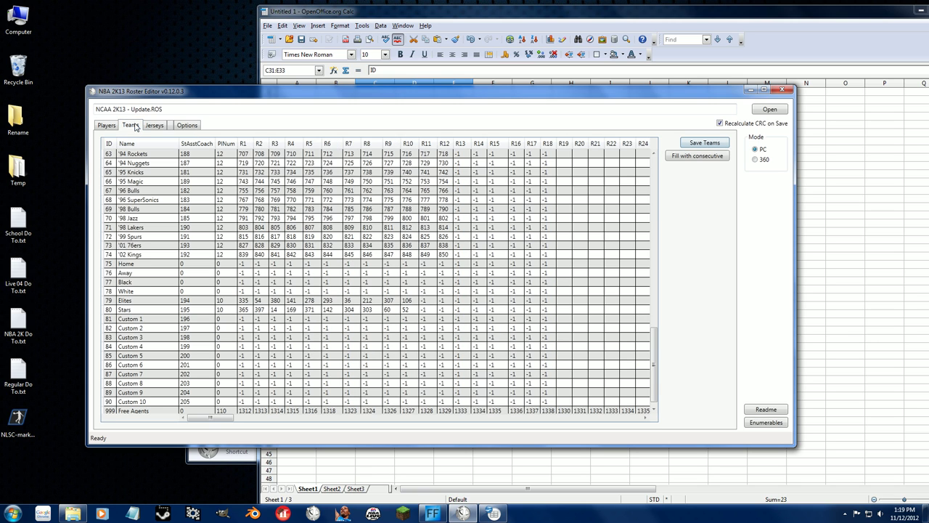
{"action": "left_click_drag", "start_coordinate": [656, 343], "coordinate": [655, 167]}
{"action": "left_click_drag", "start_coordinate": [242, 154], "coordinate": [494, 293]}
{"action": "left_click", "coordinate": [370, 338]}
{"action": "left_click_drag", "start_coordinate": [135, 158], "coordinate": [136, 248]}
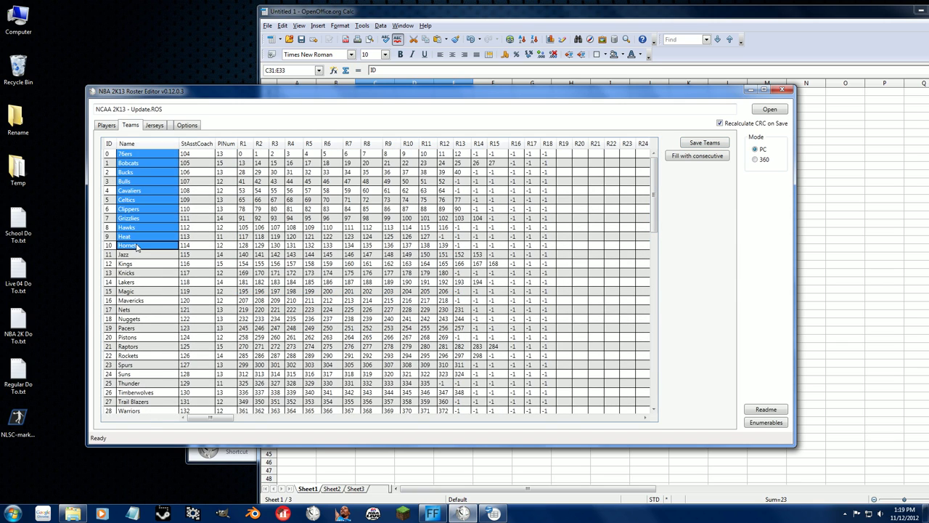
{"action": "left_click", "coordinate": [155, 124]}
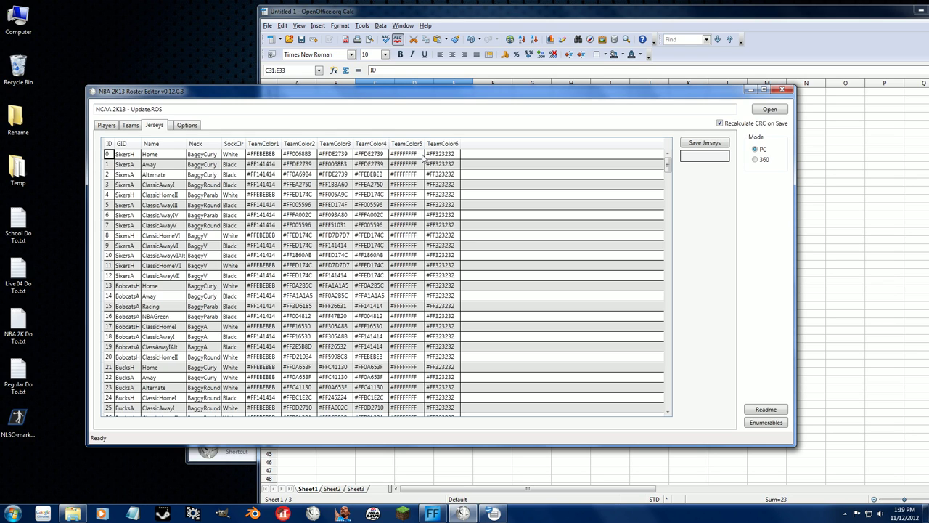
{"action": "left_click", "coordinate": [205, 154]}
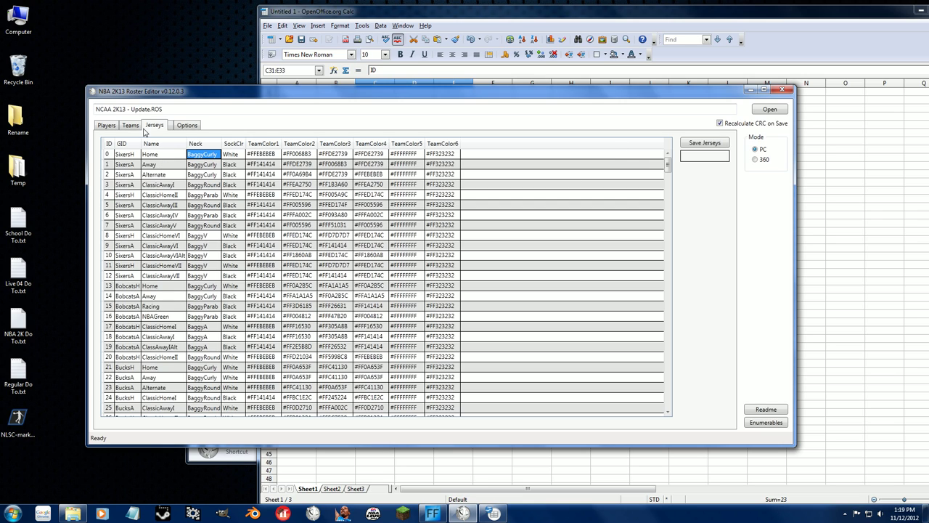
{"action": "left_click", "coordinate": [109, 127]}
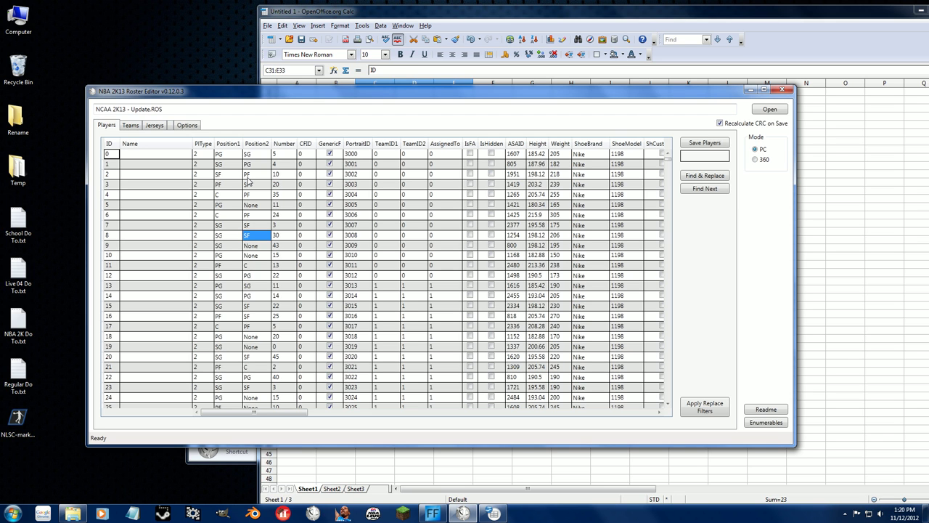
Close the Roster Editor and minimize the Calc spreadsheet and the Tools folder to reveal the desktop.
{"action": "left_click", "coordinate": [782, 89]}
{"action": "double_click", "coordinate": [842, 16]}
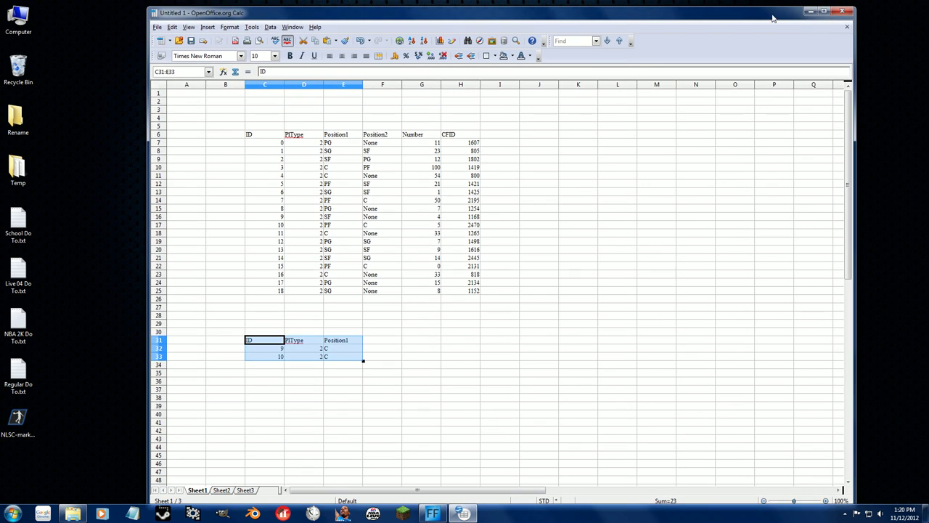
{"action": "left_click", "coordinate": [801, 12]}
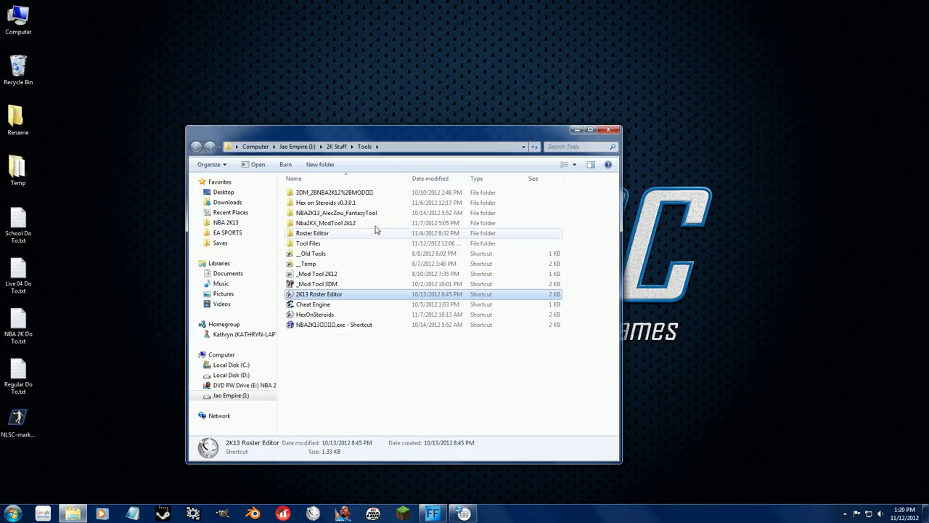
{"action": "left_click", "coordinate": [577, 129]}
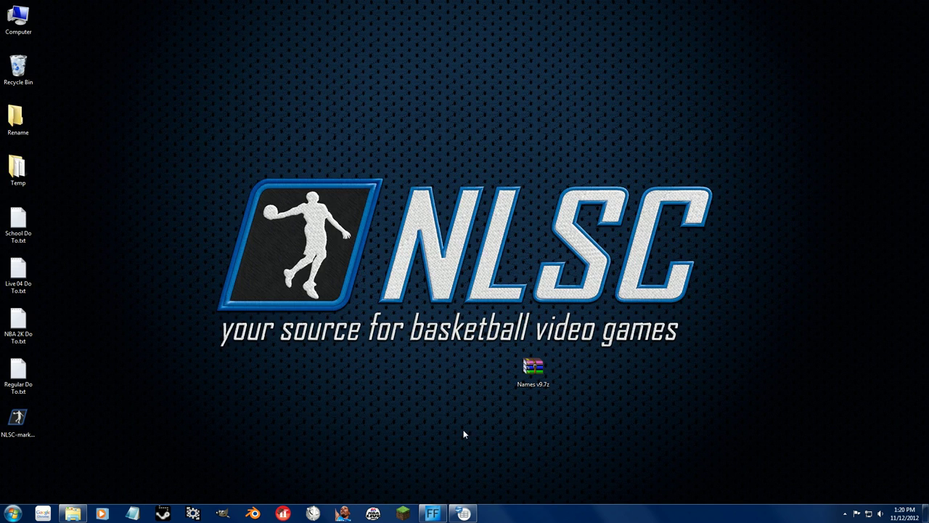
Open the Names v9.7z archive from the desktop and locate its CFNames.txt, Names.txt and BFCFNames.txt files.
{"action": "double_click", "coordinate": [532, 370]}
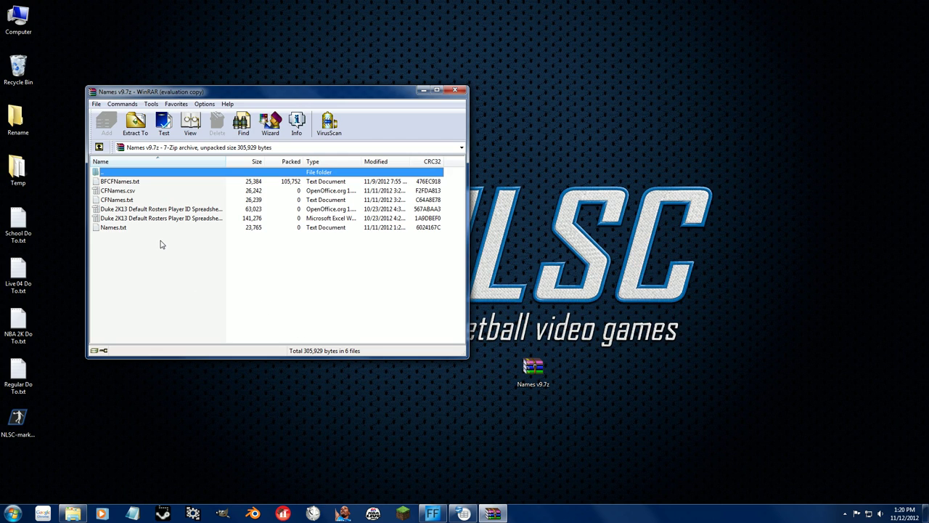
{"action": "left_click_drag", "start_coordinate": [184, 93], "coordinate": [361, 93]}
{"action": "left_click", "coordinate": [299, 219]}
{"action": "left_click", "coordinate": [296, 230]}
{"action": "left_click", "coordinate": [295, 201]}
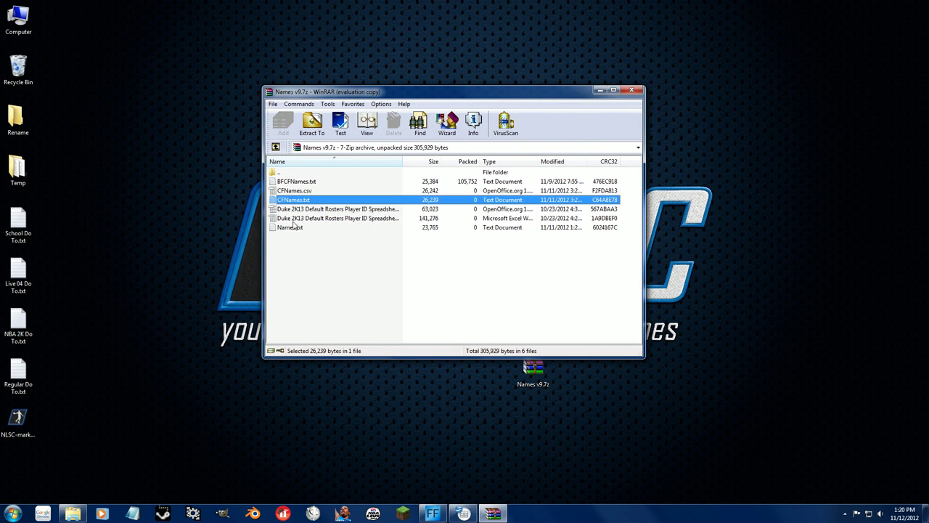
{"action": "left_click", "coordinate": [295, 228]}
{"action": "left_click", "coordinate": [296, 200]}
{"action": "left_click", "coordinate": [296, 181]}
{"action": "left_click", "coordinate": [294, 201]}
{"action": "left_click", "coordinate": [292, 229]}
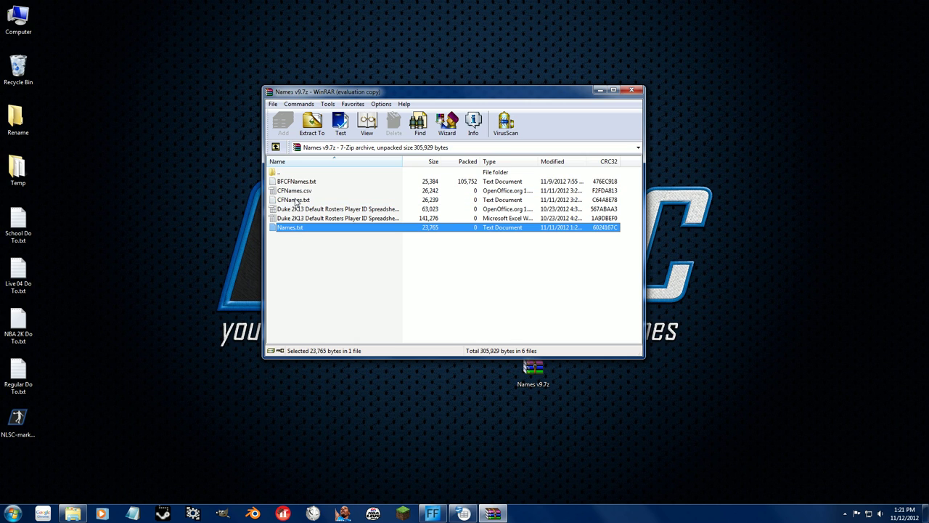
{"action": "left_click", "coordinate": [296, 201]}
Open the NBA 2K13 Roster Editor folder in Documents and place its window beside the archive.
{"action": "left_click", "coordinate": [11, 513]}
{"action": "left_click", "coordinate": [147, 315]}
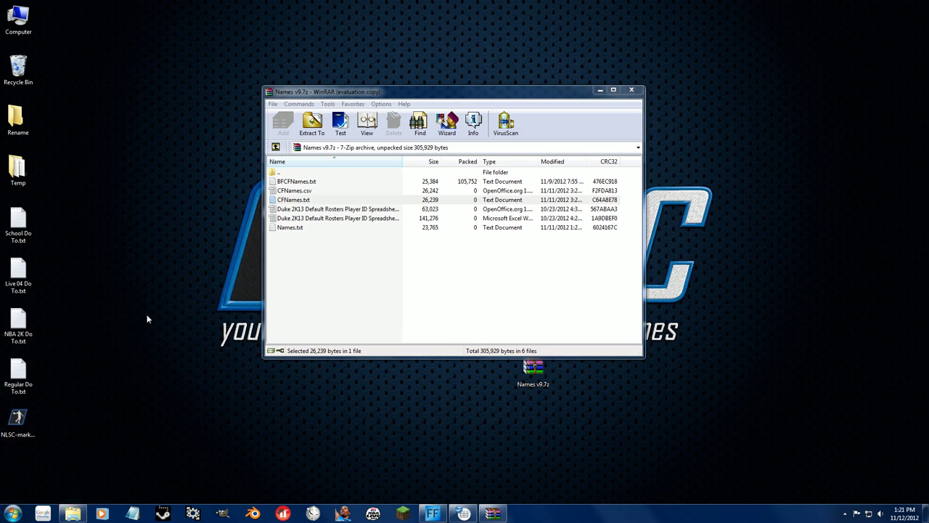
{"action": "left_click", "coordinate": [364, 404]}
{"action": "scroll", "coordinate": [353, 393], "scroll_direction": "down", "scroll_amount": 4}
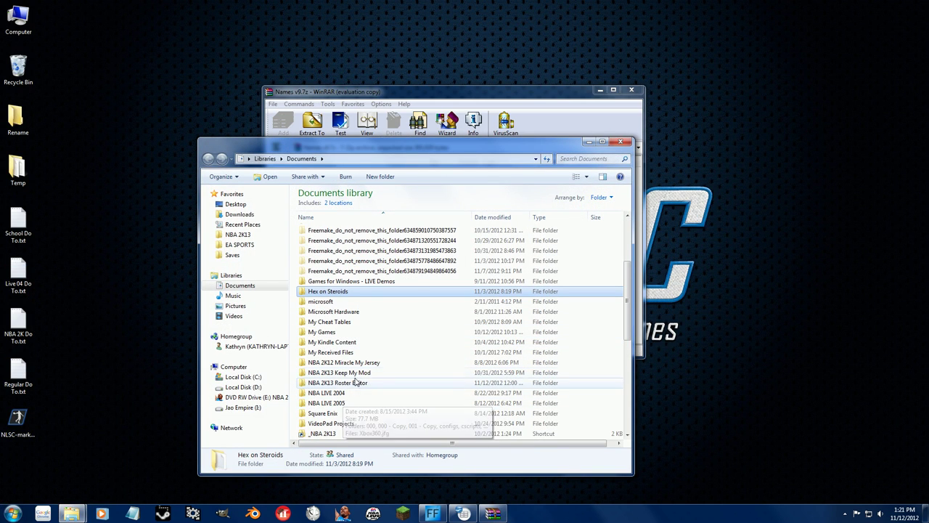
{"action": "double_click", "coordinate": [356, 383]}
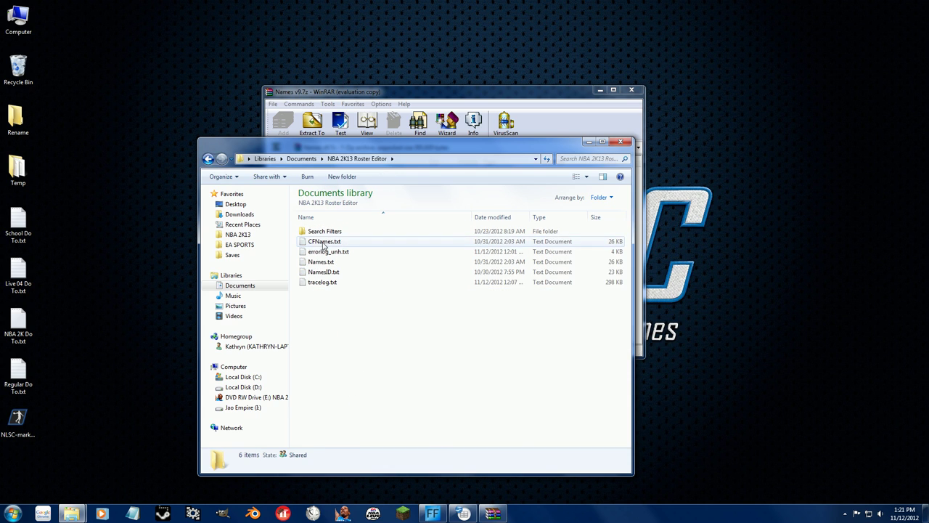
{"action": "left_click", "coordinate": [323, 244]}
{"action": "left_click_drag", "start_coordinate": [341, 146], "coordinate": [206, 146]}
Extract CFNames.txt and Names.txt from the archive into the NBA 2K13 Roster Editor folder, replacing the existing files.
{"action": "left_click", "coordinate": [352, 92]}
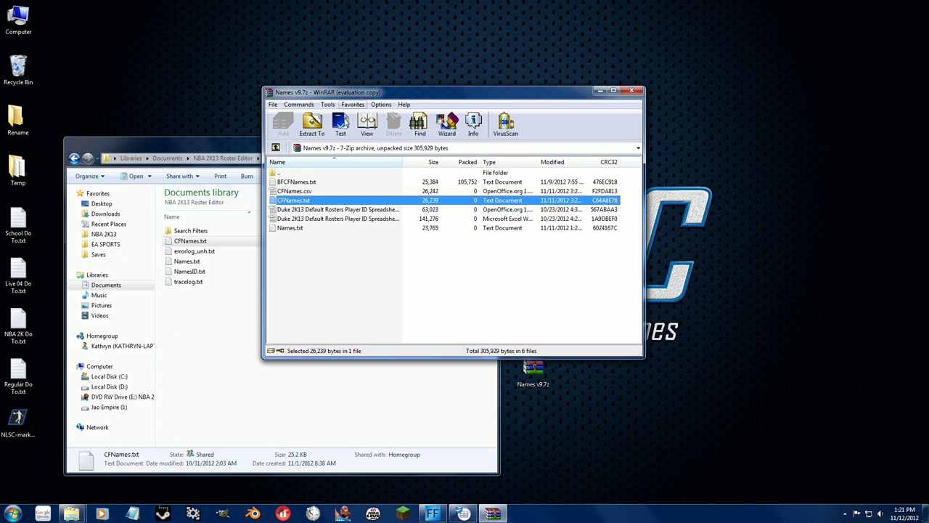
{"action": "left_click", "coordinate": [293, 230], "text": "ctrl"}
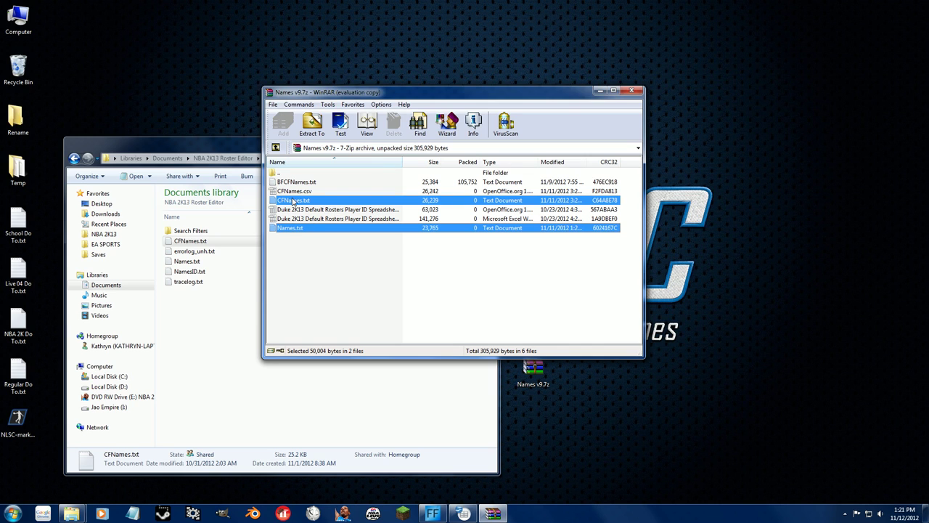
{"action": "left_click_drag", "start_coordinate": [294, 202], "coordinate": [211, 336]}
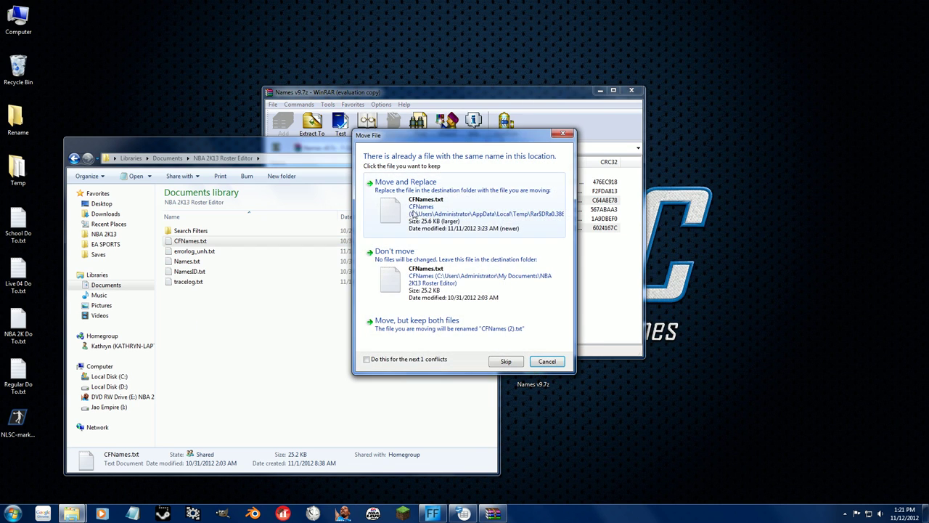
{"action": "left_click", "coordinate": [414, 212]}
{"action": "left_click", "coordinate": [414, 212]}
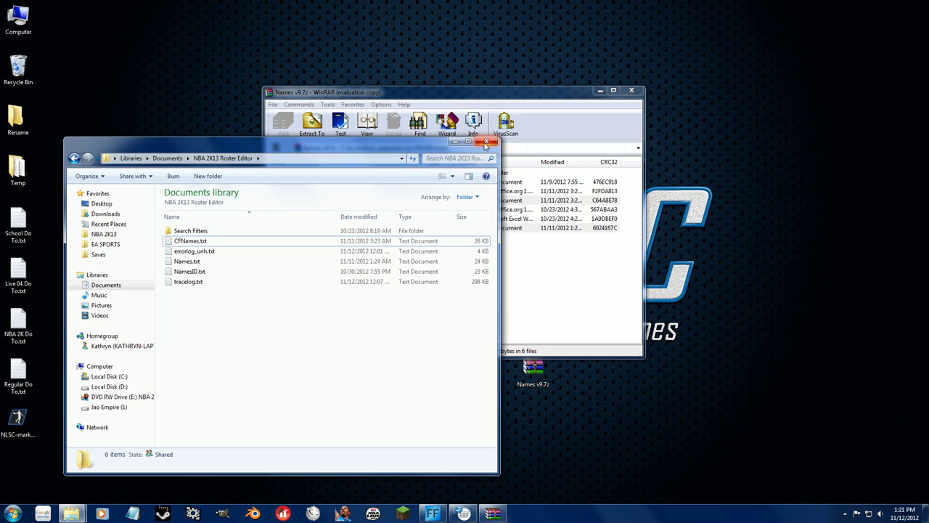
Open CFNames.txt from the Roster Editor folder, examine its pairs of CFIDs and player names, and close it.
{"action": "double_click", "coordinate": [191, 241]}
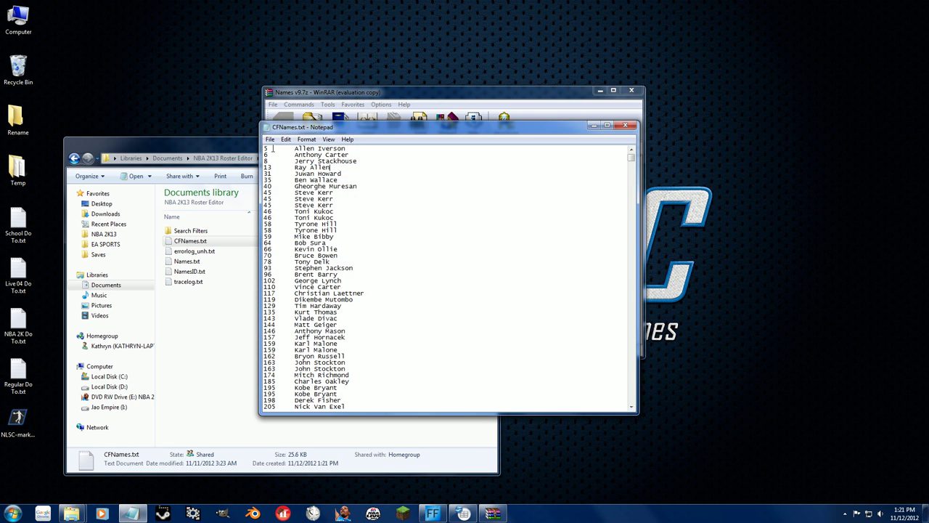
{"action": "left_click_drag", "start_coordinate": [273, 148], "coordinate": [345, 276]}
{"action": "left_click", "coordinate": [352, 304]}
{"action": "scroll", "coordinate": [325, 335], "scroll_direction": "down", "scroll_amount": 20}
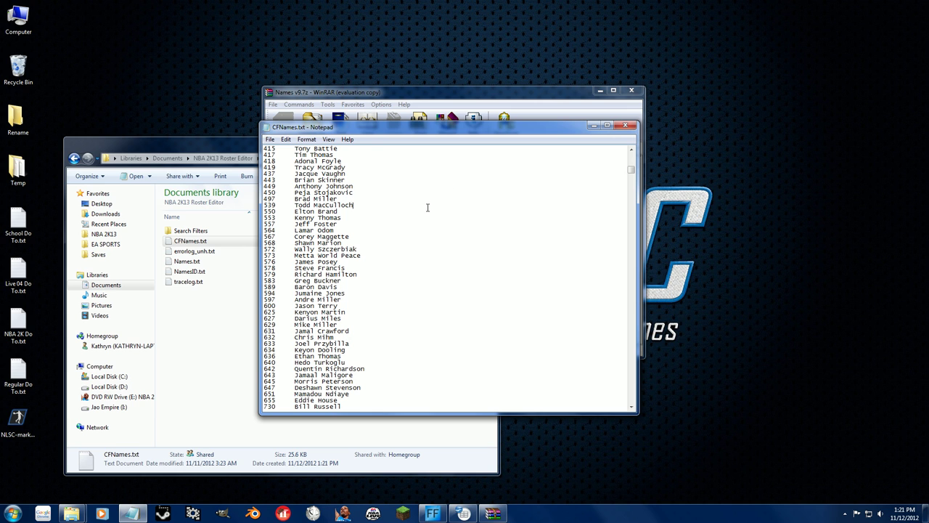
{"action": "scroll", "coordinate": [428, 207], "scroll_direction": "down", "scroll_amount": 20}
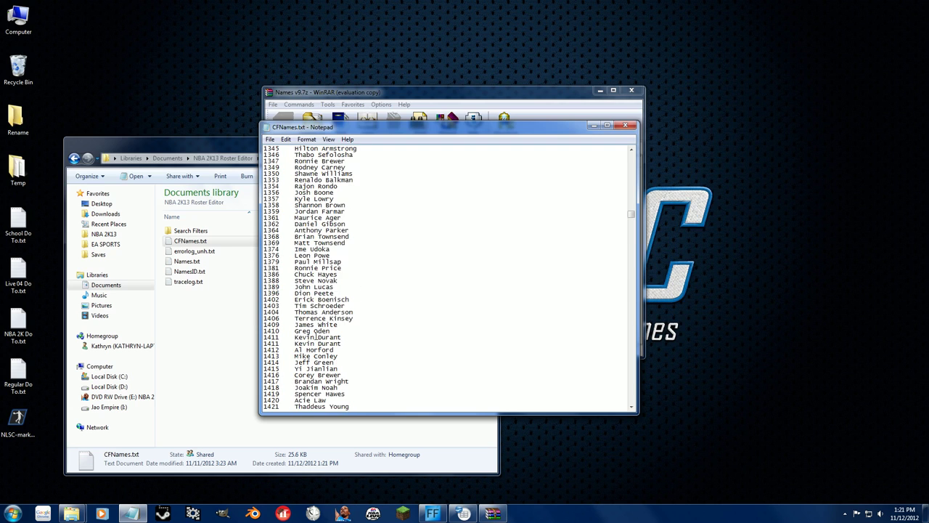
{"action": "left_click_drag", "start_coordinate": [264, 225], "coordinate": [356, 318]}
{"action": "left_click", "coordinate": [280, 231]}
{"action": "left_click_drag", "start_coordinate": [279, 231], "coordinate": [264, 232]}
{"action": "left_click", "coordinate": [294, 238]}
{"action": "left_click_drag", "start_coordinate": [263, 196], "coordinate": [360, 334]}
{"action": "scroll", "coordinate": [361, 337], "scroll_direction": "down", "scroll_amount": 15}
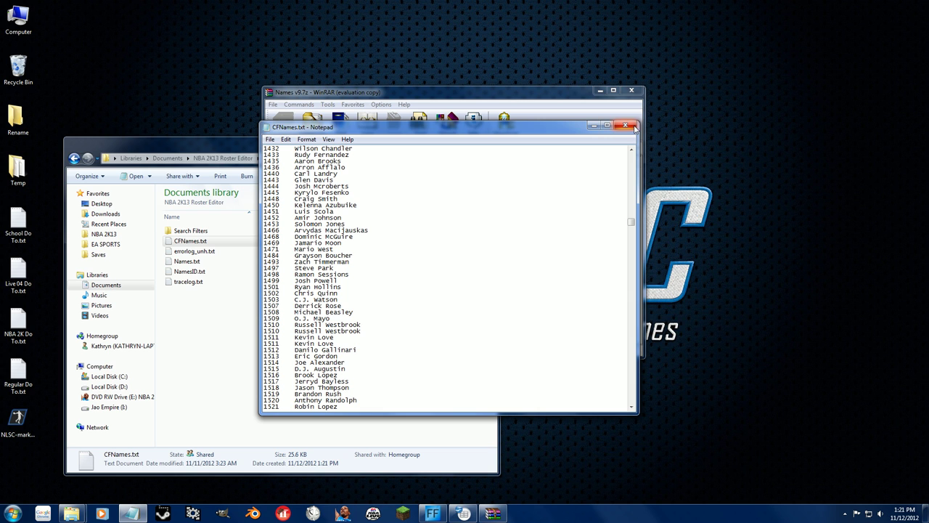
{"action": "left_click", "coordinate": [635, 128]}
Open Names.txt from the Roster Editor folder, examine its player IDs and names, and close it.
{"action": "double_click", "coordinate": [186, 260]}
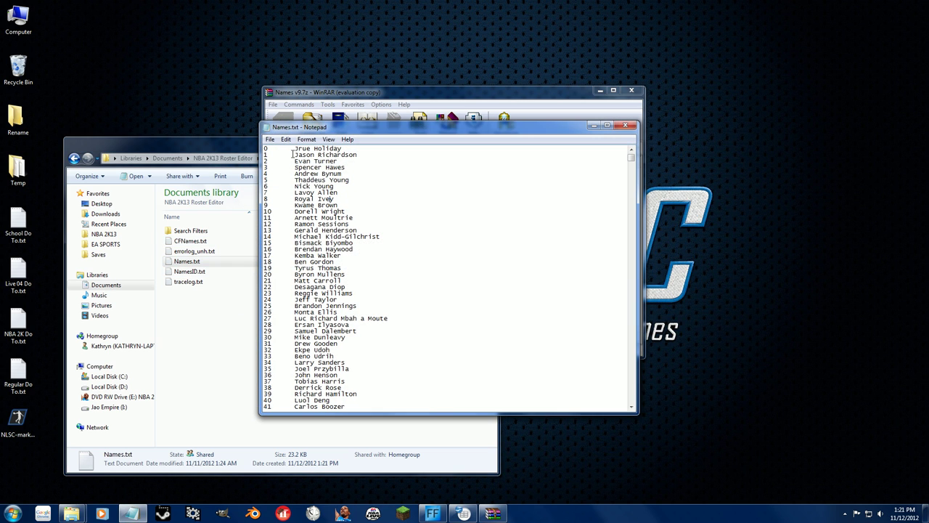
{"action": "left_click_drag", "start_coordinate": [265, 154], "coordinate": [336, 306]}
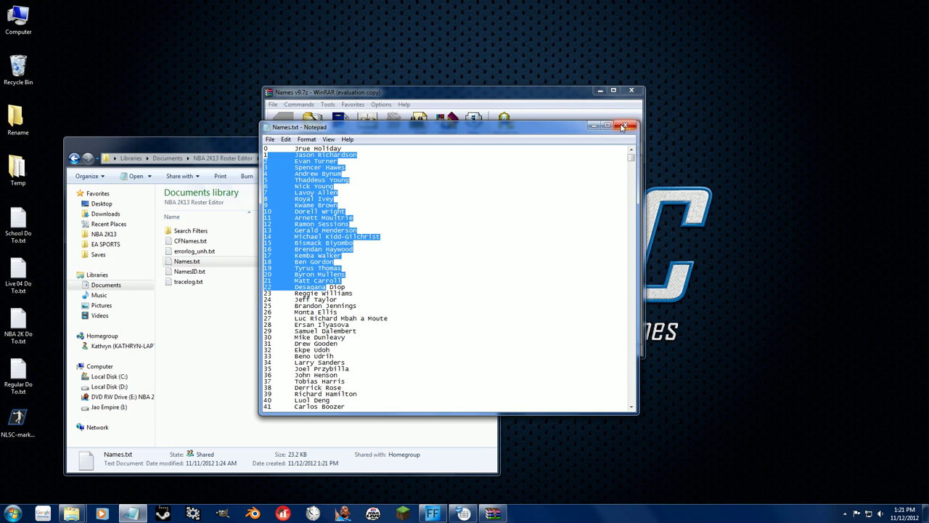
{"action": "left_click", "coordinate": [387, 391]}
{"action": "left_click", "coordinate": [632, 126]}
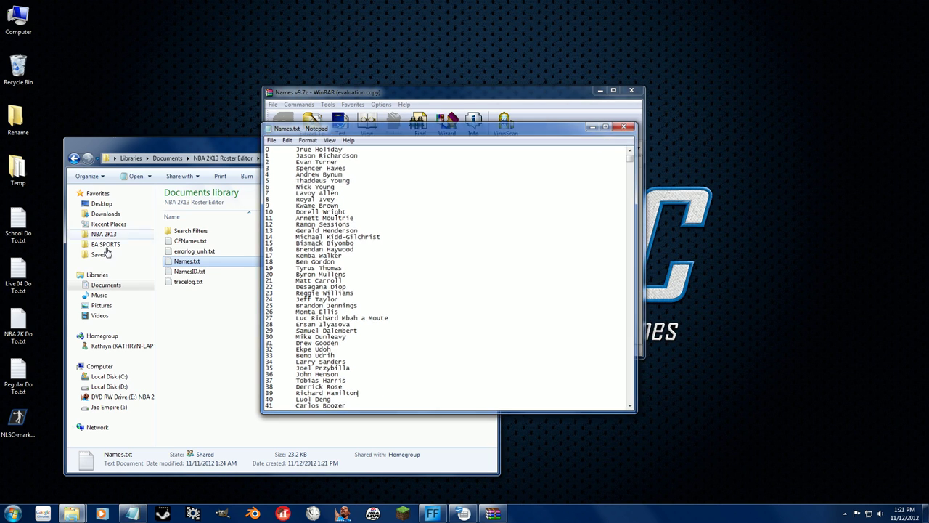
Switch to the Tools folder in 2K Stuff and launch the 2K13 Roster Editor.
{"action": "double_click", "coordinate": [173, 242]}
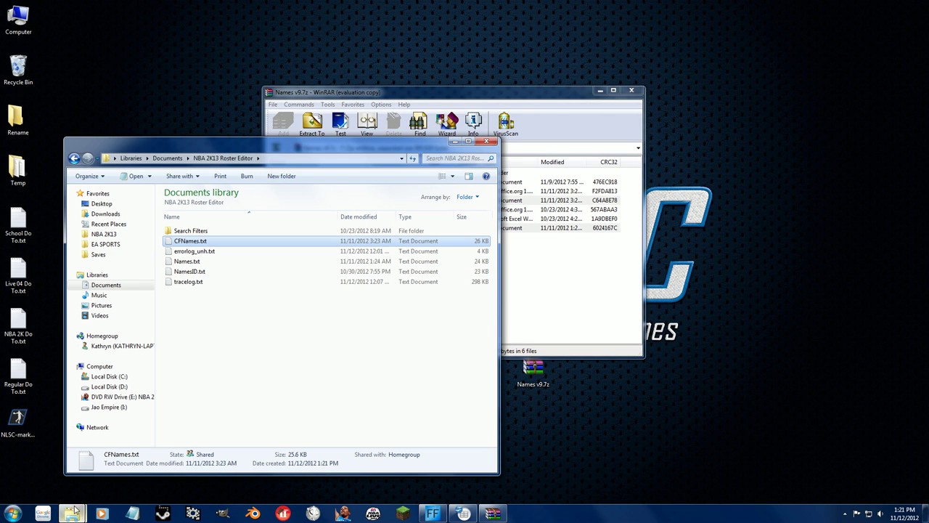
{"action": "mouse_move", "coordinate": [73, 514]}
{"action": "left_click", "coordinate": [61, 461]}
{"action": "double_click", "coordinate": [346, 295]}
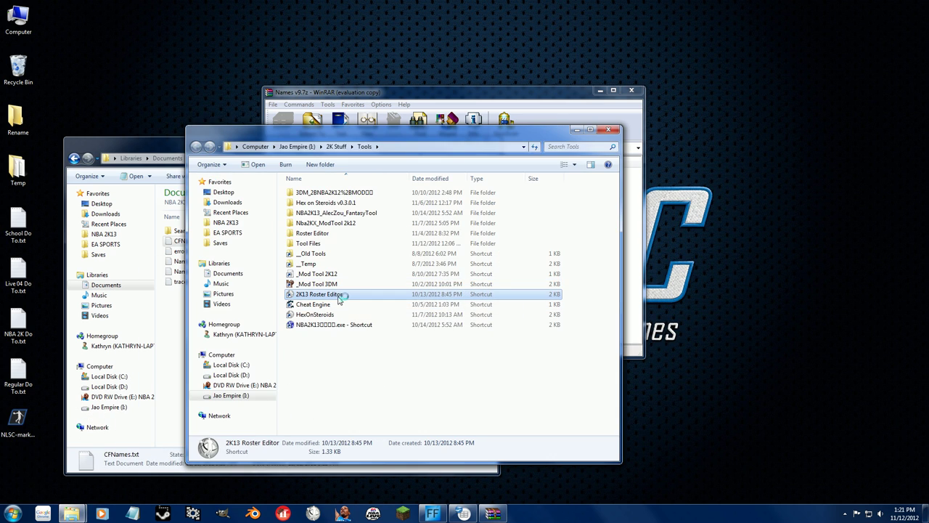
Set the editor's NamesFile option to CFnames.txt and save the options.
{"action": "left_click", "coordinate": [229, 161]}
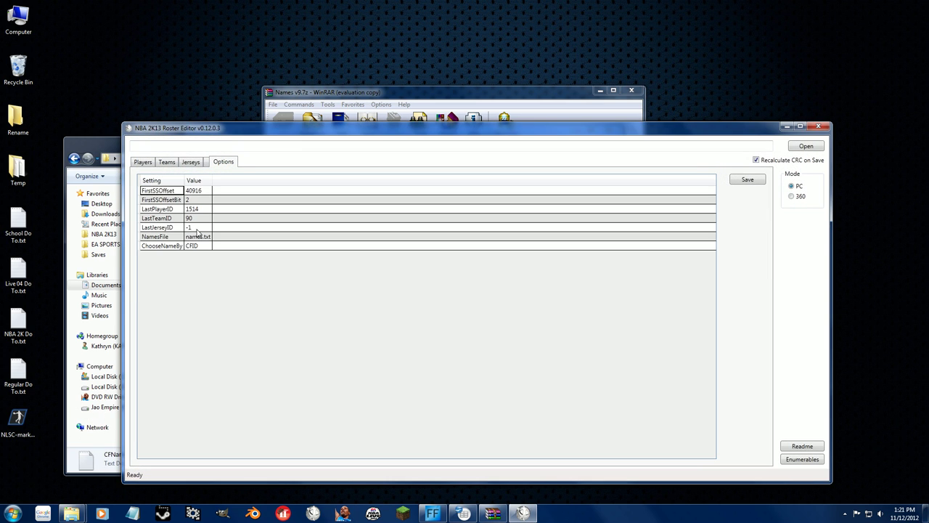
{"action": "left_click", "coordinate": [191, 238]}
{"action": "left_click", "coordinate": [195, 238]}
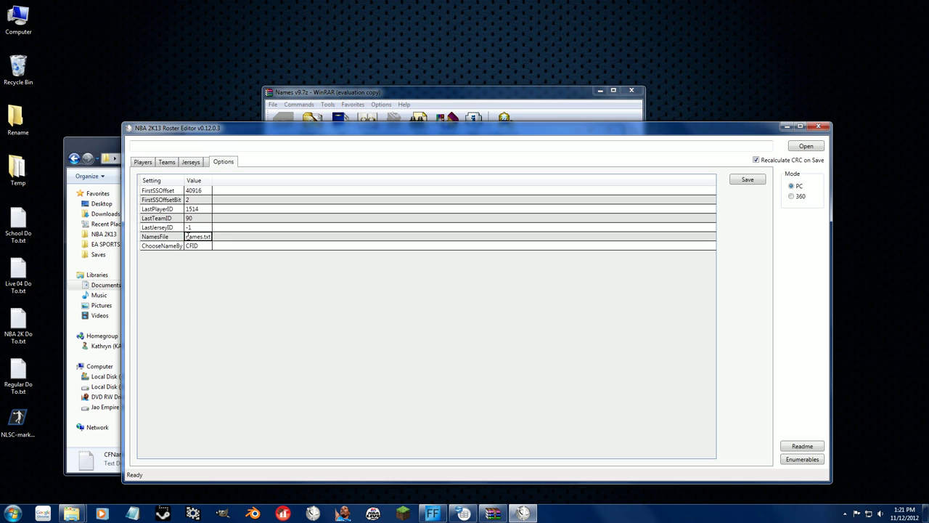
{"action": "type", "text": "CF"}
{"action": "left_click", "coordinate": [208, 245]}
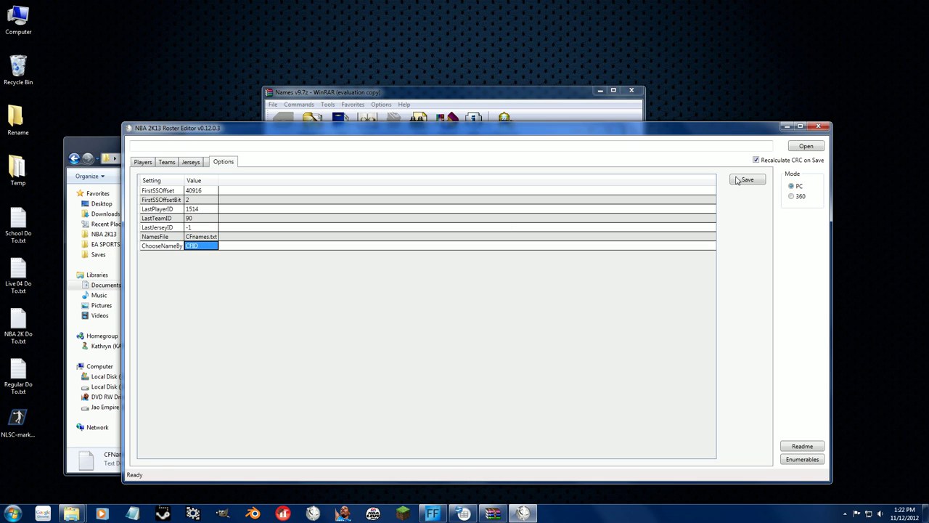
{"action": "left_click", "coordinate": [737, 180]}
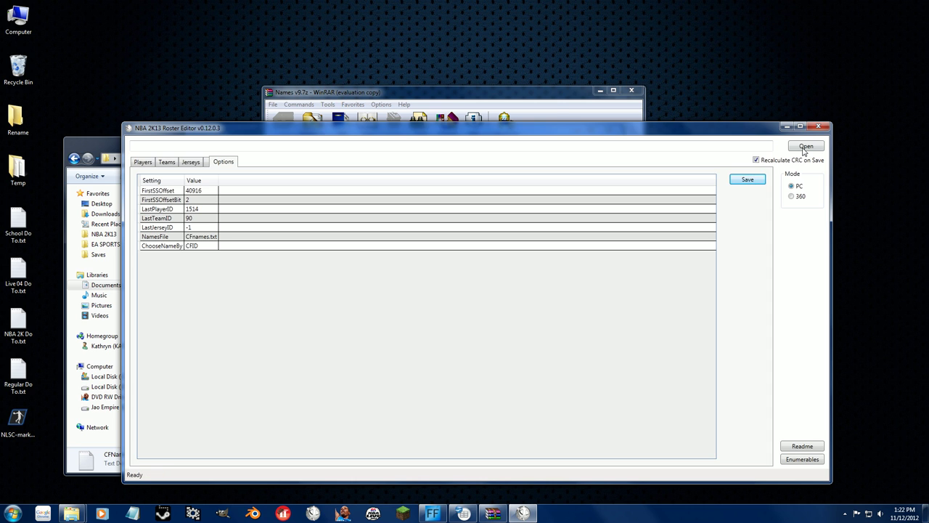
Load the roster NBA Street 2K13 v1.ROS and examine the names and CFIDs in its players table.
{"action": "left_click", "coordinate": [805, 146]}
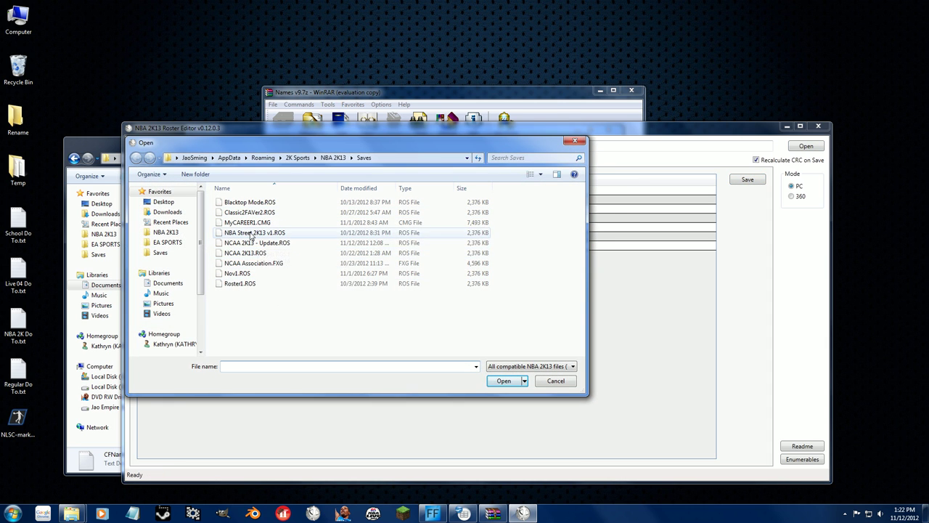
{"action": "double_click", "coordinate": [251, 233]}
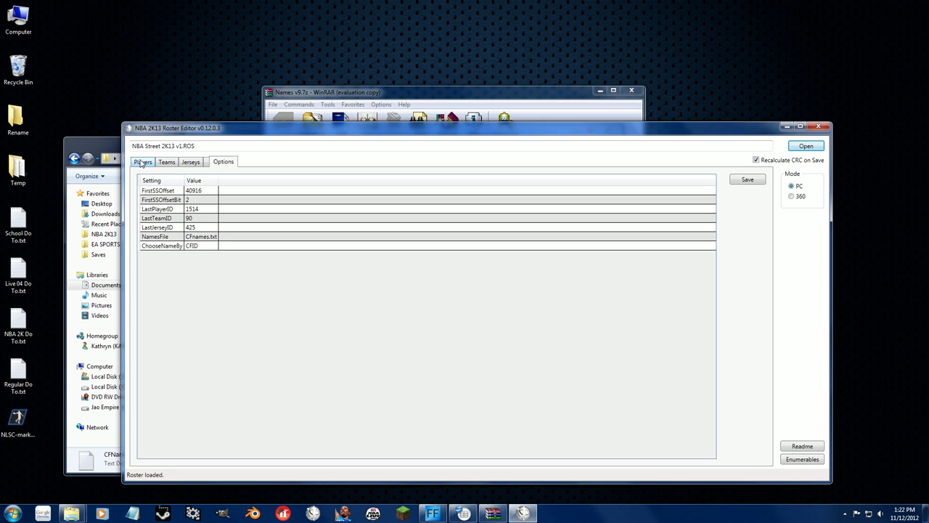
{"action": "left_click", "coordinate": [143, 162]}
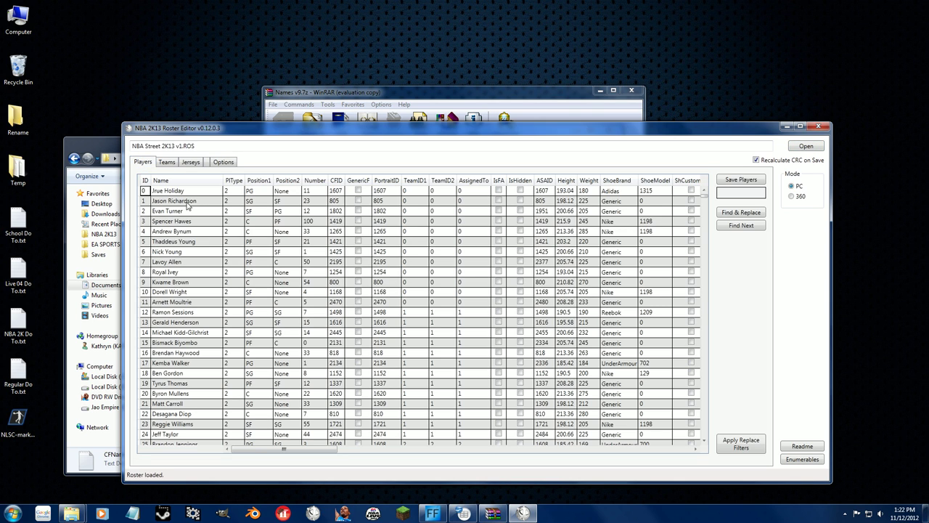
{"action": "left_click_drag", "start_coordinate": [187, 192], "coordinate": [194, 324]}
{"action": "left_click", "coordinate": [191, 345]}
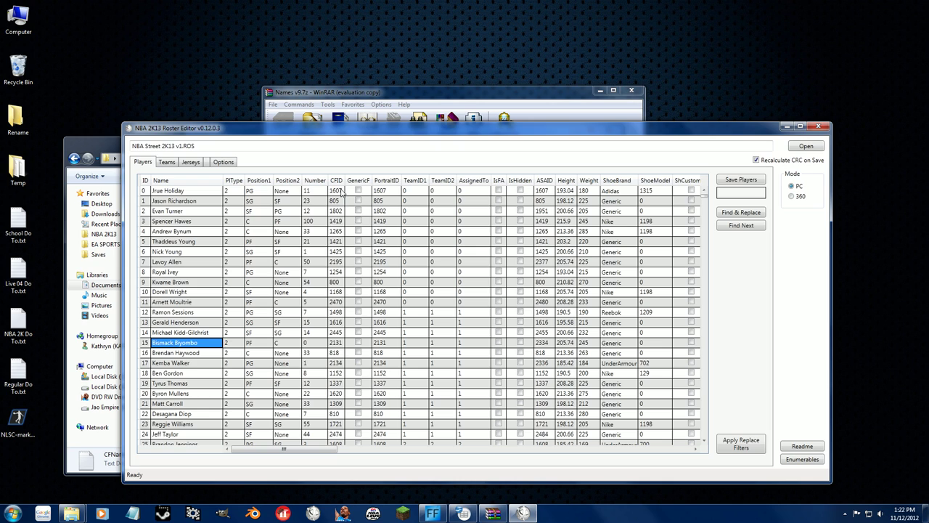
{"action": "left_click_drag", "start_coordinate": [341, 190], "coordinate": [338, 344]}
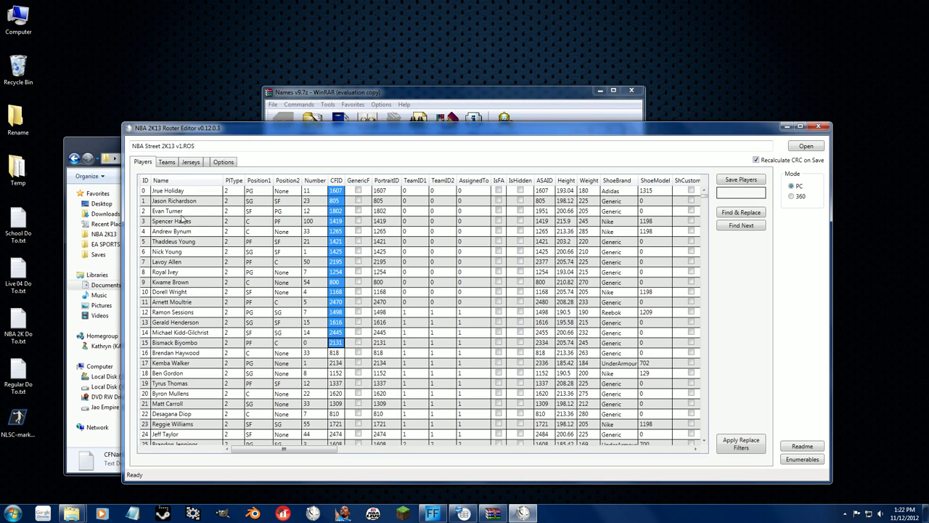
Show the jerseys table and examine its names and team colour columns.
{"action": "left_click", "coordinate": [189, 166]}
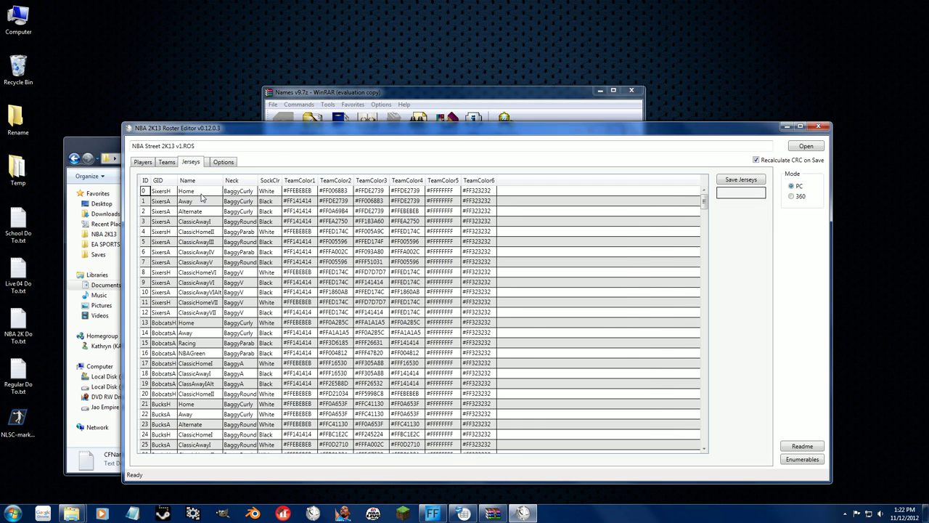
{"action": "left_click_drag", "start_coordinate": [204, 198], "coordinate": [453, 392]}
{"action": "left_click", "coordinate": [476, 403]}
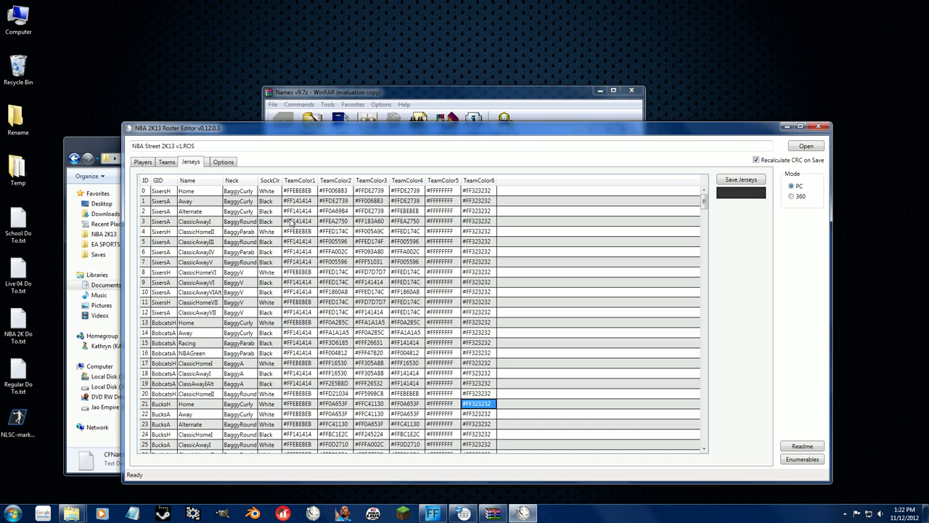
Try a purple swatch for a Sixers jersey's TeamColor1 in the colour picker and cancel it.
{"action": "left_click", "coordinate": [289, 220]}
{"action": "left_click_drag", "start_coordinate": [303, 237], "coordinate": [317, 219]}
{"action": "left_click", "coordinate": [737, 197]}
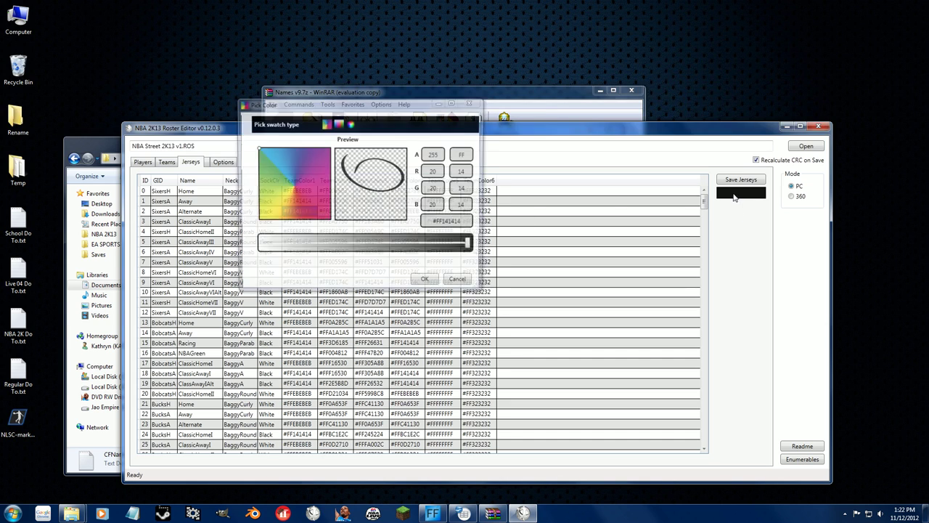
{"action": "left_click", "coordinate": [320, 208]}
{"action": "left_click", "coordinate": [311, 173]}
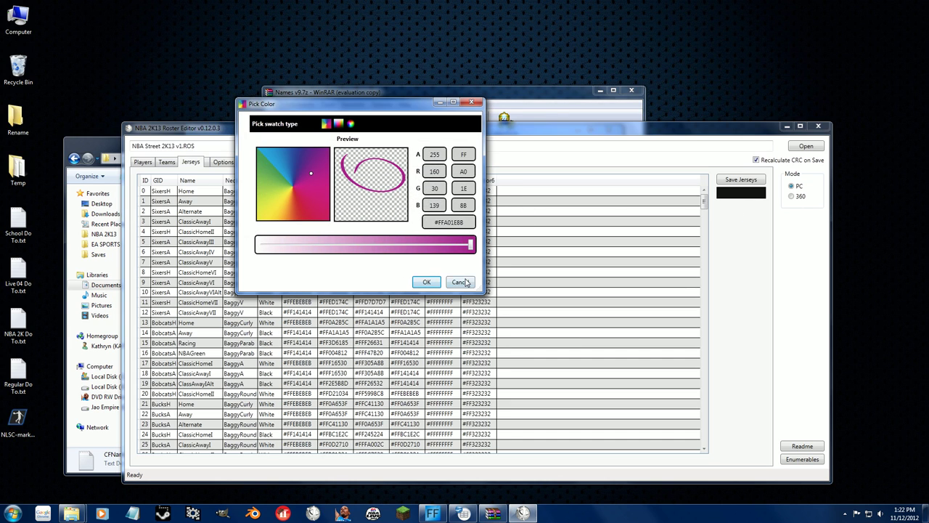
{"action": "left_click", "coordinate": [461, 283]}
{"action": "left_click", "coordinate": [359, 242]}
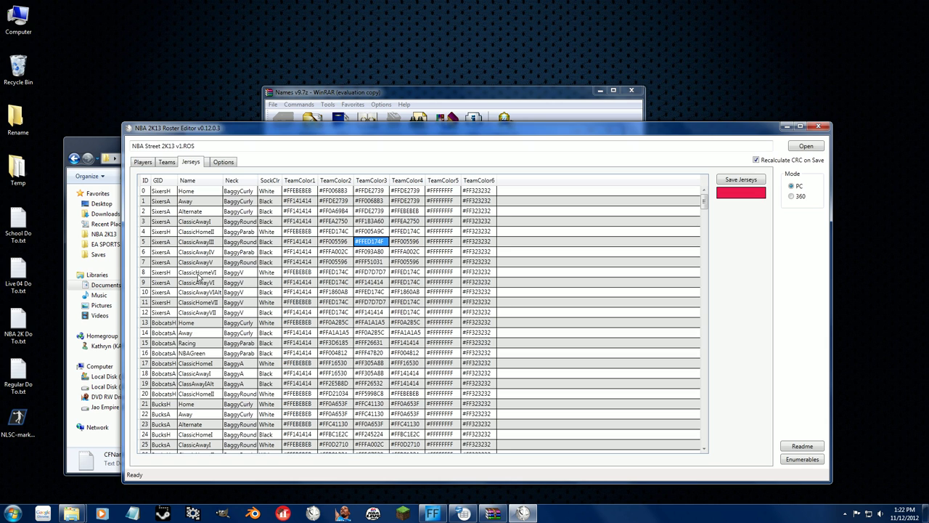
Review the players table and the teams table down to its Free Agents row.
{"action": "left_click", "coordinate": [143, 162]}
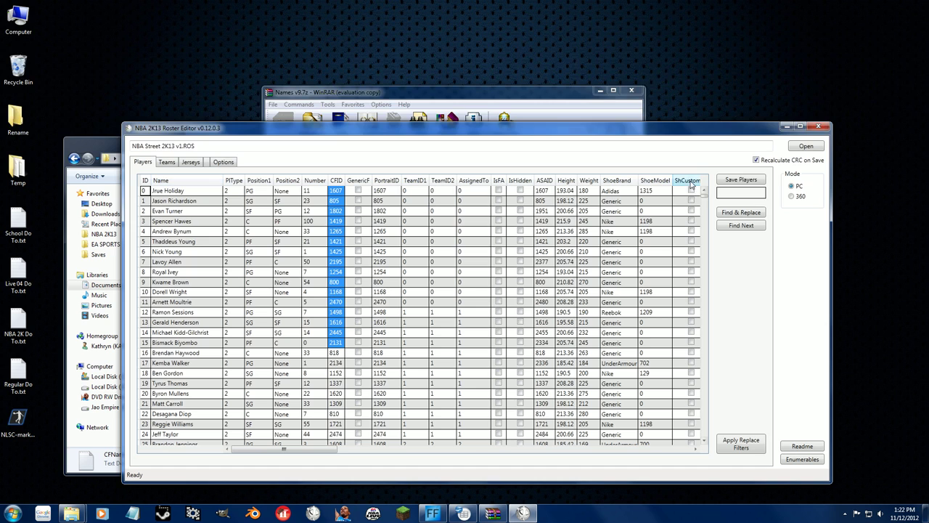
{"action": "left_click_drag", "start_coordinate": [704, 196], "coordinate": [704, 216]}
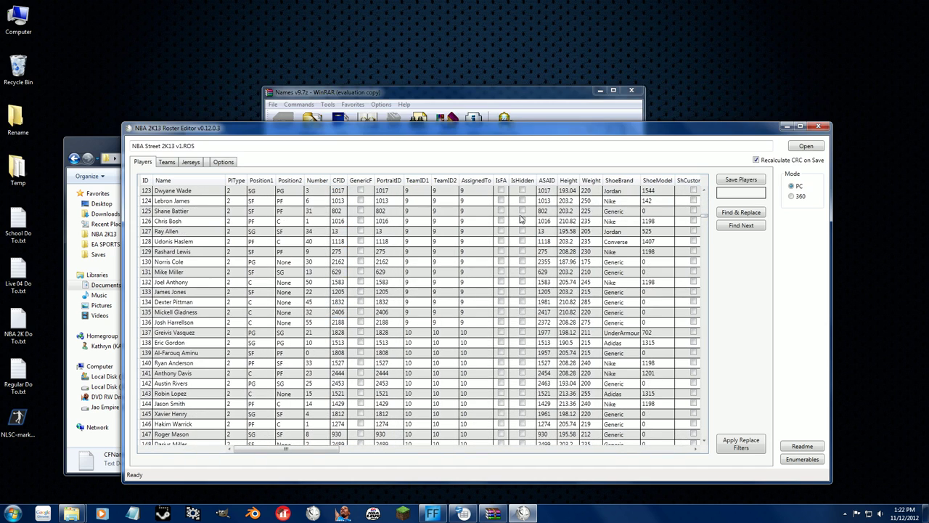
{"action": "left_click", "coordinate": [521, 220]}
{"action": "left_click", "coordinate": [166, 162]}
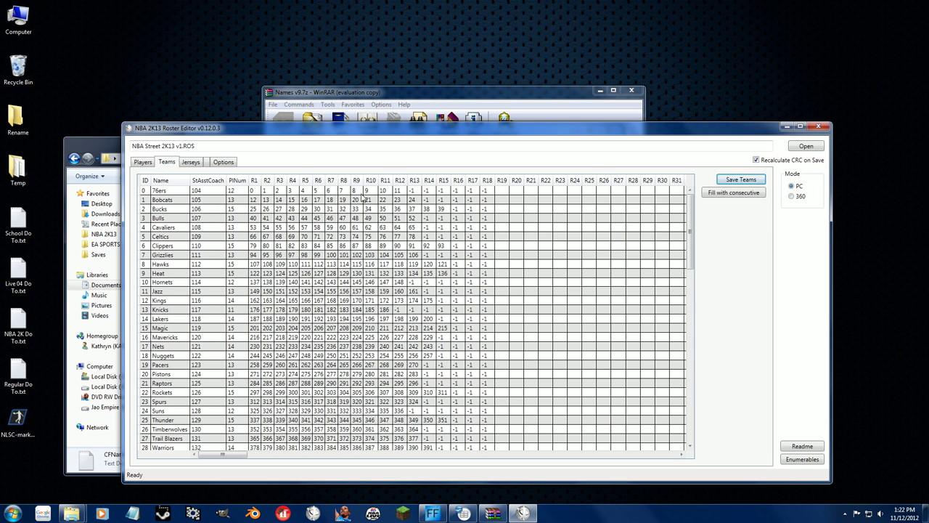
{"action": "left_click_drag", "start_coordinate": [690, 226], "coordinate": [690, 406]}
{"action": "scroll", "coordinate": [693, 243], "scroll_direction": "down", "scroll_amount": 2}
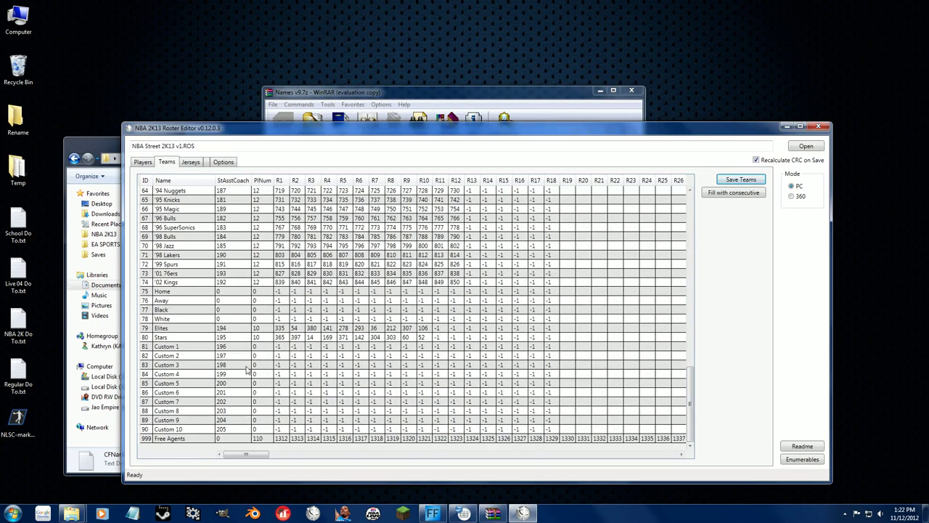
Examine the hidden players near the end of the players table.
{"action": "left_click", "coordinate": [145, 162]}
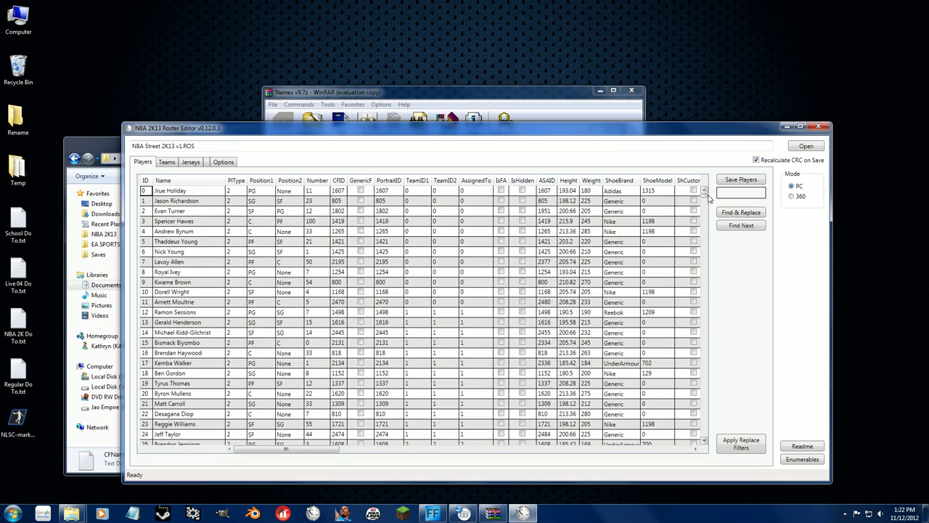
{"action": "left_click_drag", "start_coordinate": [703, 192], "coordinate": [703, 363]}
{"action": "left_click_drag", "start_coordinate": [703, 396], "coordinate": [704, 430]}
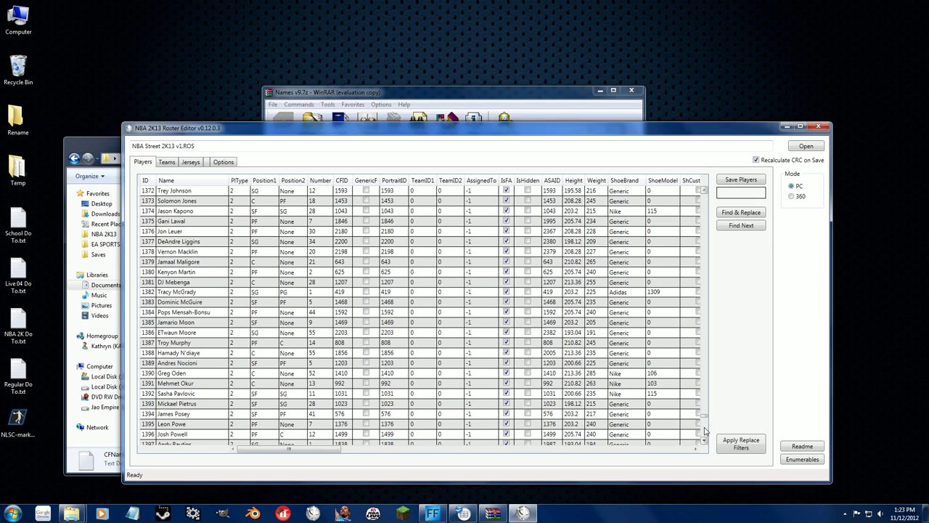
{"action": "left_click", "coordinate": [183, 202]}
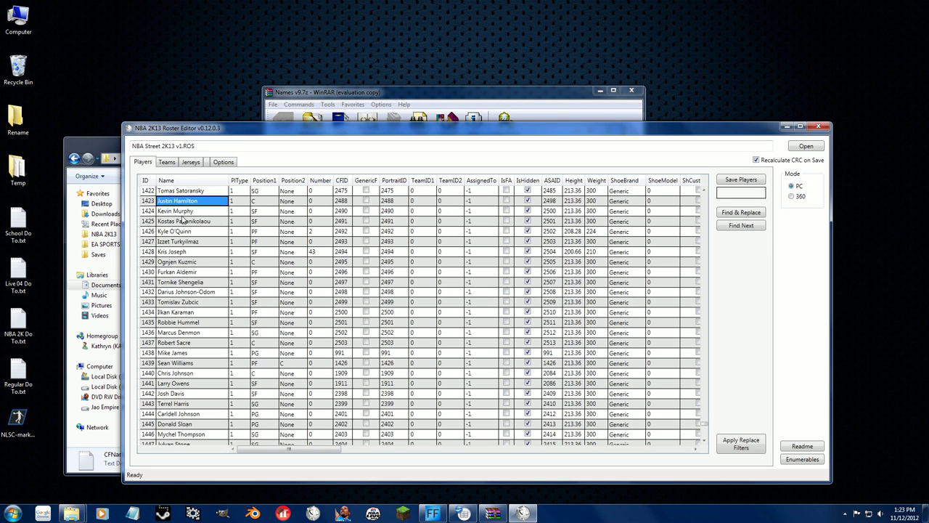
{"action": "left_click", "coordinate": [183, 215]}
{"action": "left_click", "coordinate": [188, 234]}
{"action": "left_click", "coordinate": [194, 271]}
{"action": "left_click", "coordinate": [199, 311]}
{"action": "left_click", "coordinate": [182, 254]}
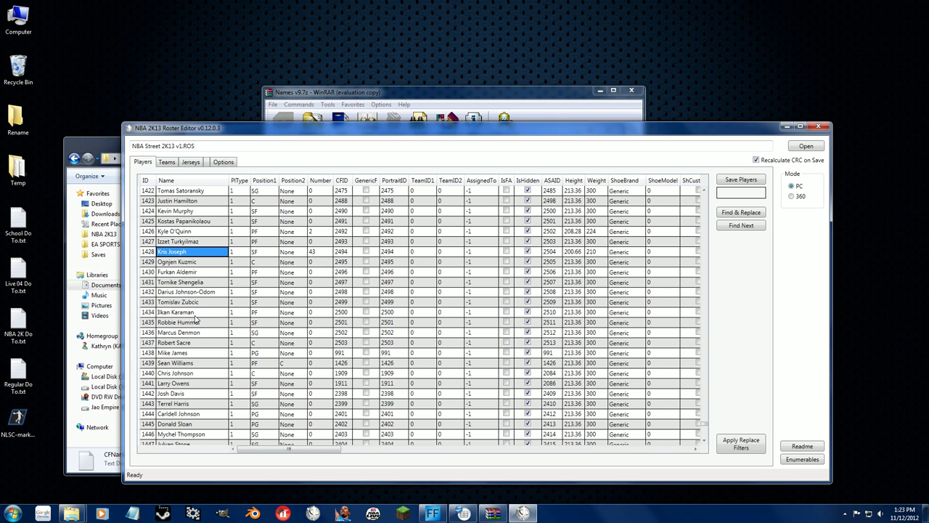
{"action": "left_click", "coordinate": [188, 366]}
Find Baron Davis among the hidden players and select his name to check his player ID.
{"action": "scroll", "coordinate": [222, 334], "scroll_direction": "down", "scroll_amount": 6}
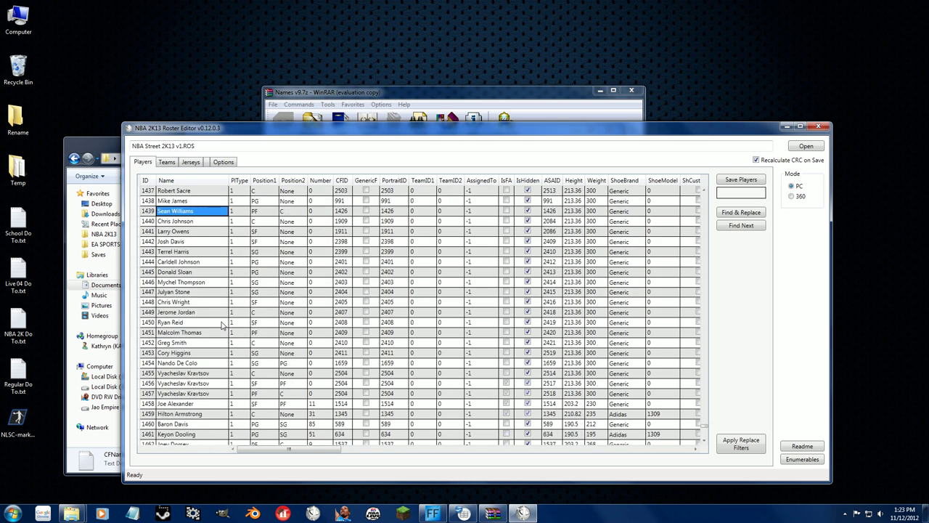
{"action": "scroll", "coordinate": [187, 333], "scroll_direction": "down", "scroll_amount": 5}
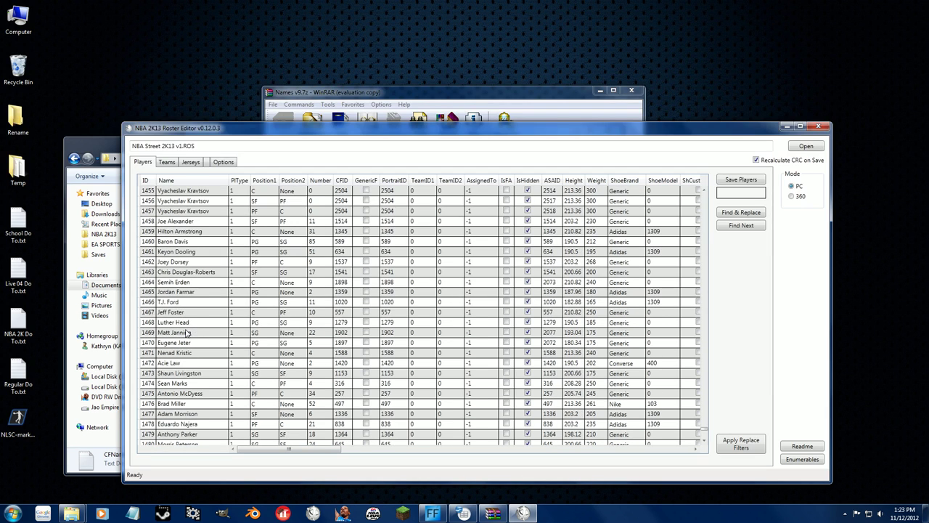
{"action": "left_click", "coordinate": [176, 273]}
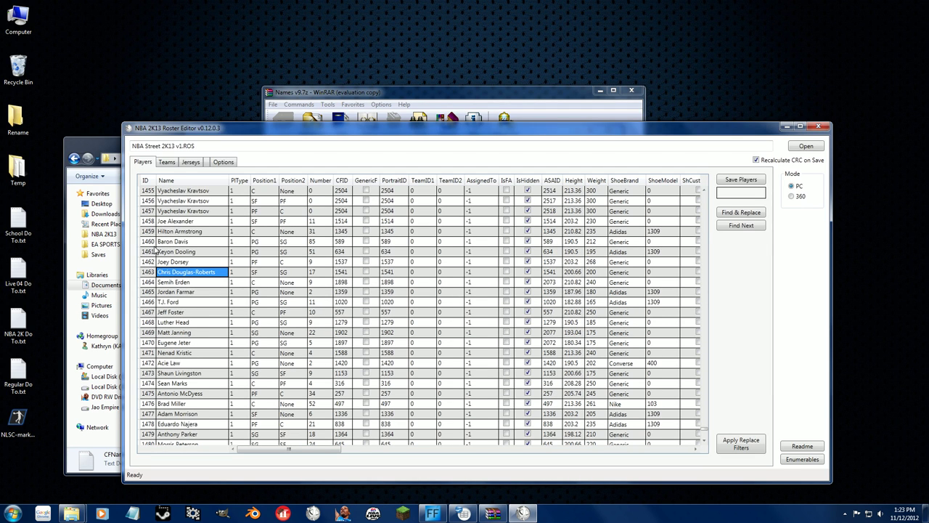
{"action": "left_click", "coordinate": [162, 242]}
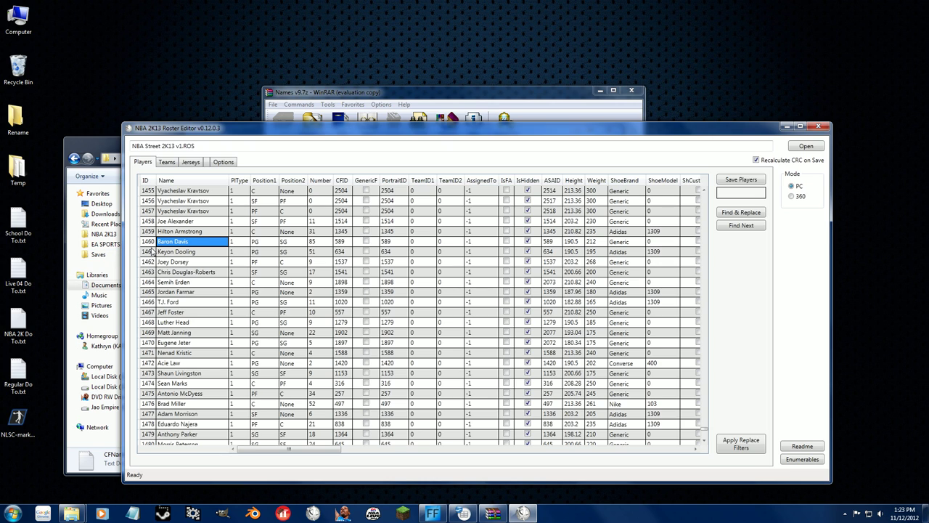
Add Baron Davis to the Free Agents team by entering his player ID in its first unused slot, R111.
{"action": "left_click", "coordinate": [173, 162]}
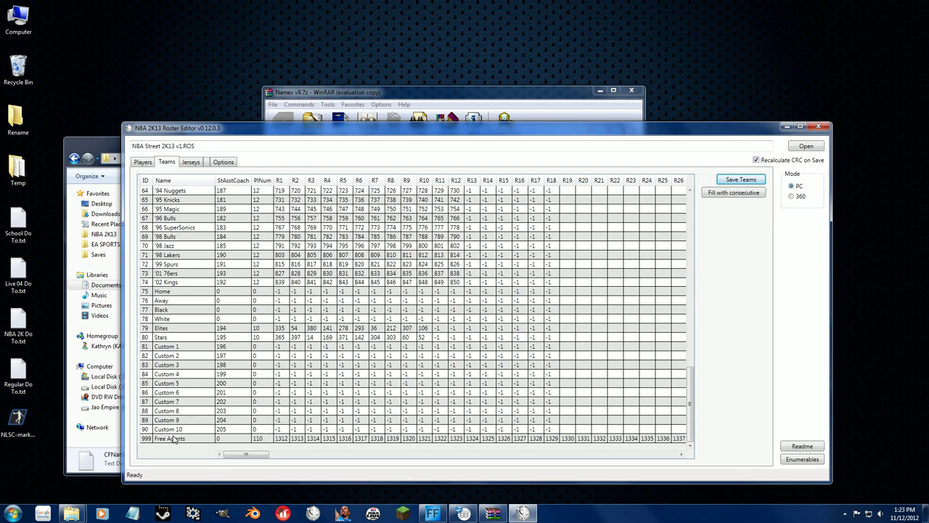
{"action": "left_click_drag", "start_coordinate": [238, 454], "coordinate": [256, 454]}
{"action": "left_click", "coordinate": [144, 163]}
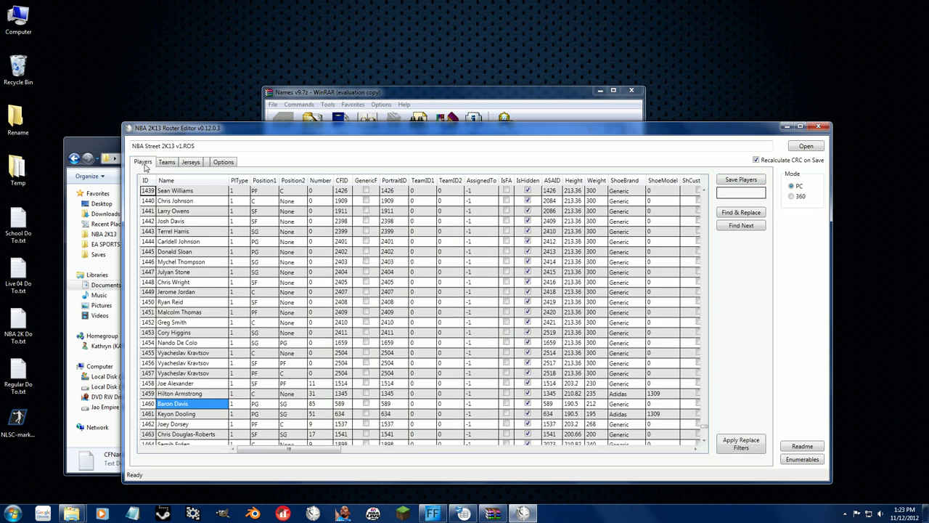
{"action": "left_click", "coordinate": [167, 162]}
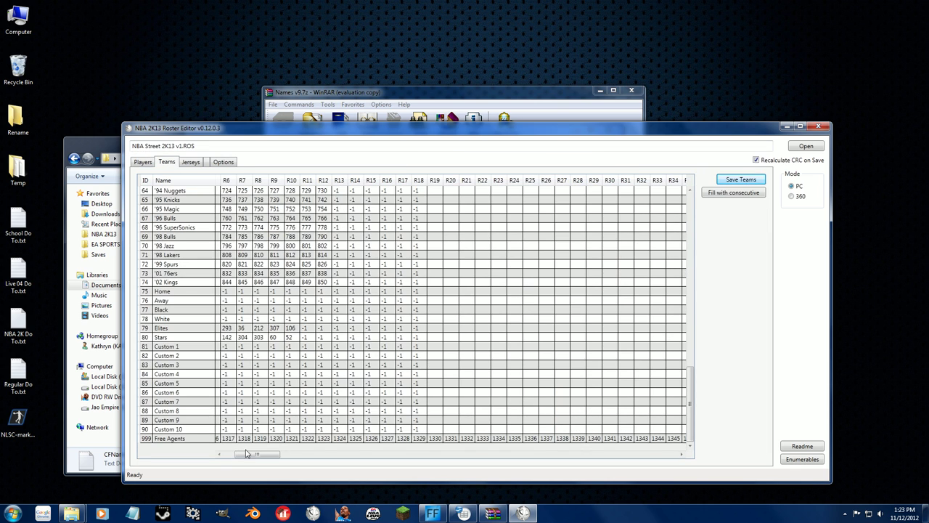
{"action": "left_click_drag", "start_coordinate": [250, 453], "coordinate": [244, 454]}
{"action": "left_click_drag", "start_coordinate": [502, 462], "coordinate": [365, 453]}
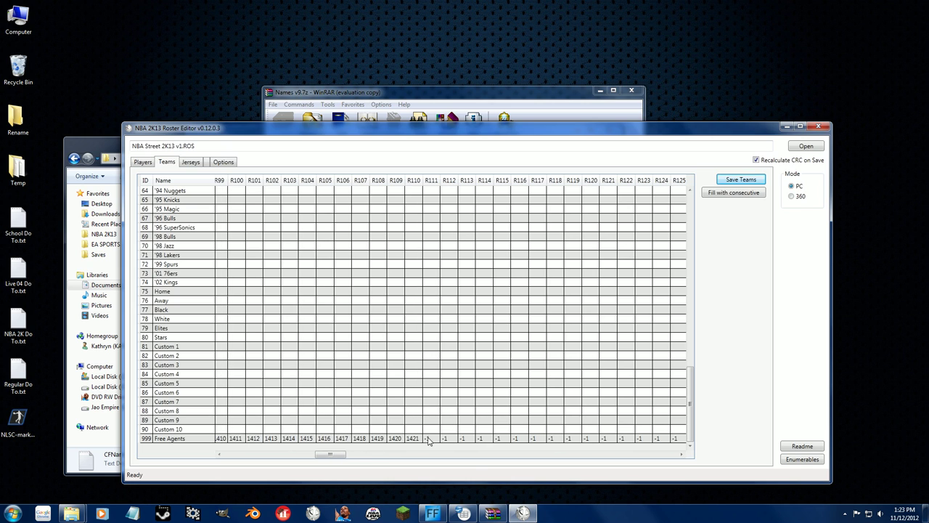
{"action": "left_click", "coordinate": [429, 438]}
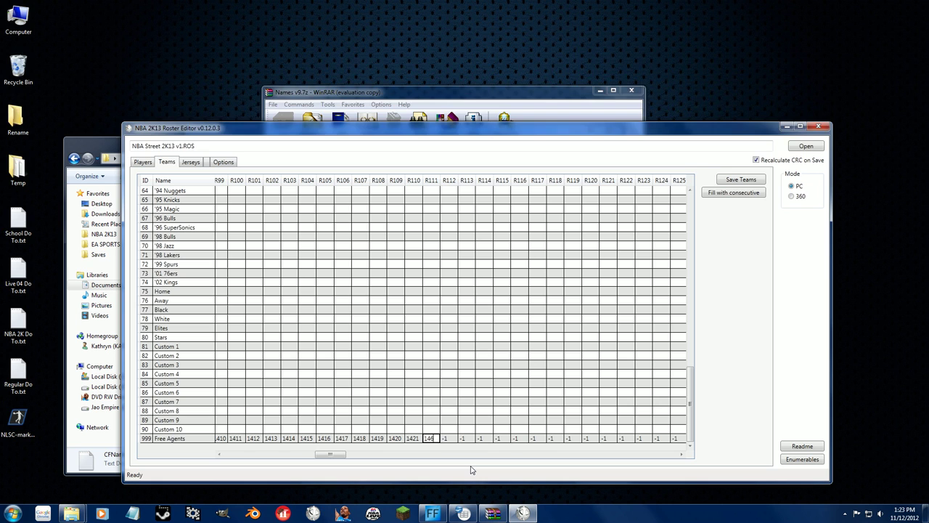
Set the PlNum value of the Free Agents team to 111.
{"action": "left_click_drag", "start_coordinate": [330, 454], "coordinate": [195, 457]}
{"action": "left_click", "coordinate": [260, 448]}
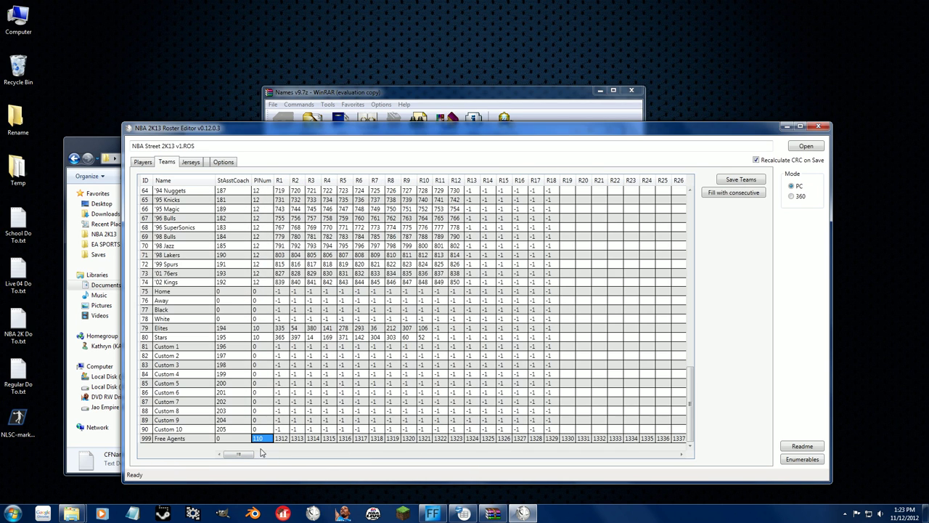
{"action": "type", "text": "111"}
{"action": "key", "text": "Return"}
{"action": "left_click", "coordinate": [326, 356]}
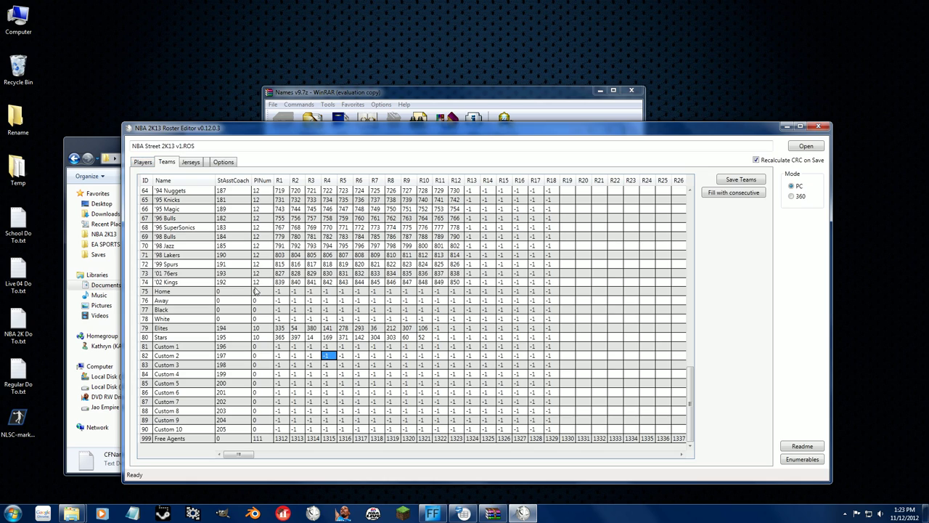
Add player ID 1460 to the '02 Kings roster in the first unused slot, R13.
{"action": "scroll", "coordinate": [256, 290], "scroll_direction": "up", "scroll_amount": 5}
{"action": "scroll", "coordinate": [225, 283], "scroll_direction": "down", "scroll_amount": 5}
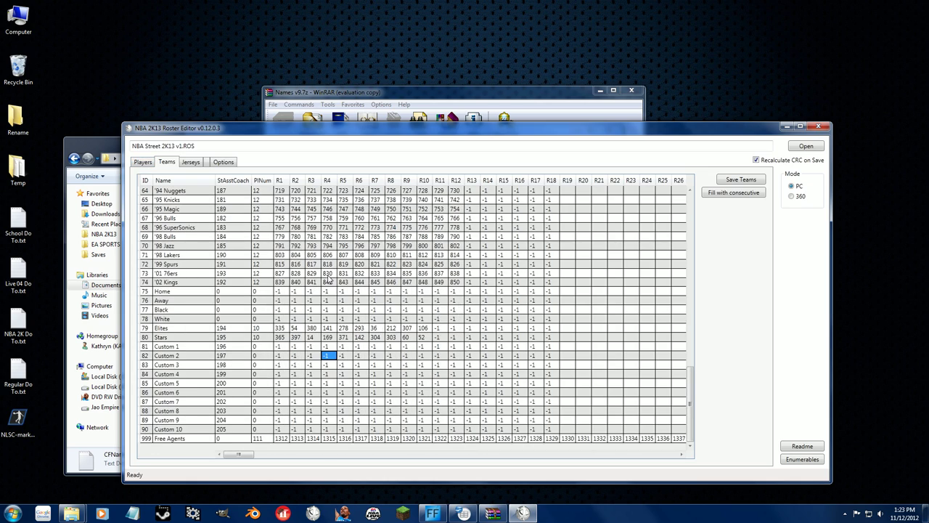
{"action": "left_click", "coordinate": [215, 277]}
{"action": "left_click", "coordinate": [204, 281]}
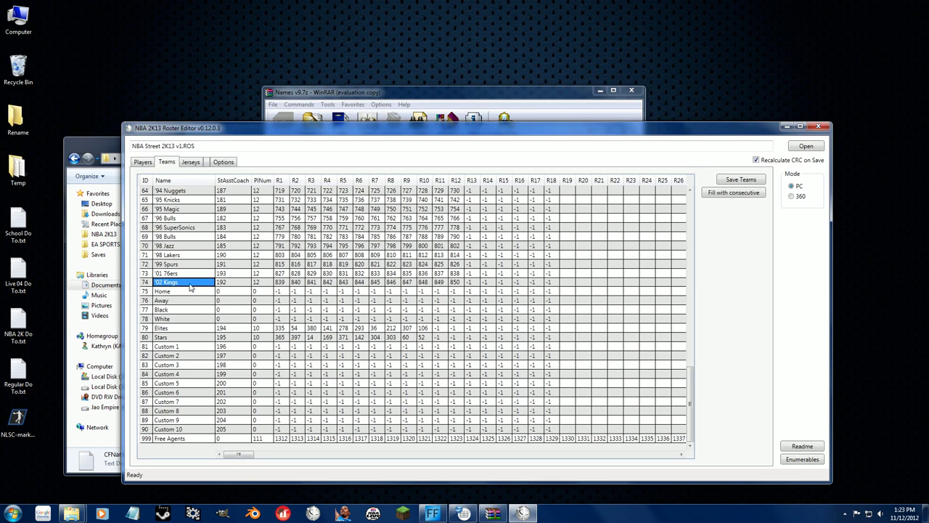
{"action": "left_click", "coordinate": [476, 281]}
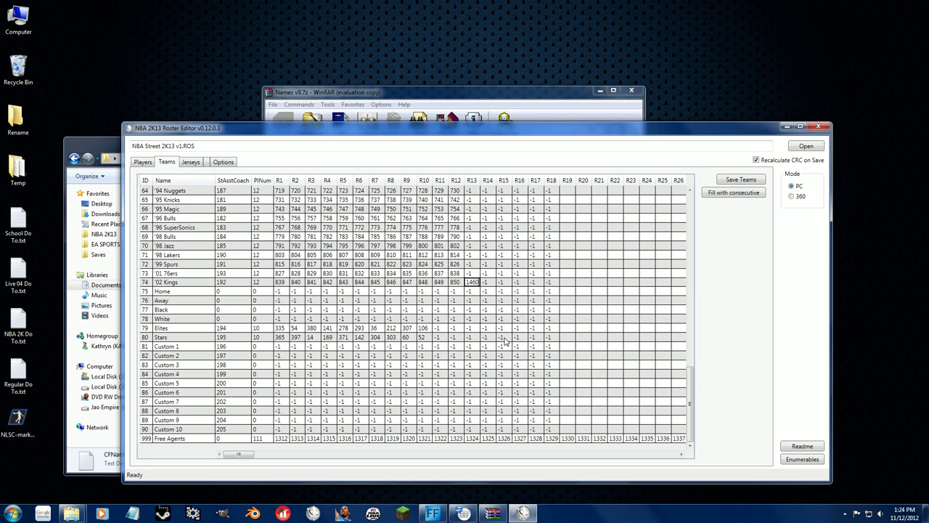
Set the PlNum value of the '02 Kings to 13.
{"action": "left_click", "coordinate": [254, 281]}
{"action": "type", "text": "13"}
{"action": "key", "text": "Return"}
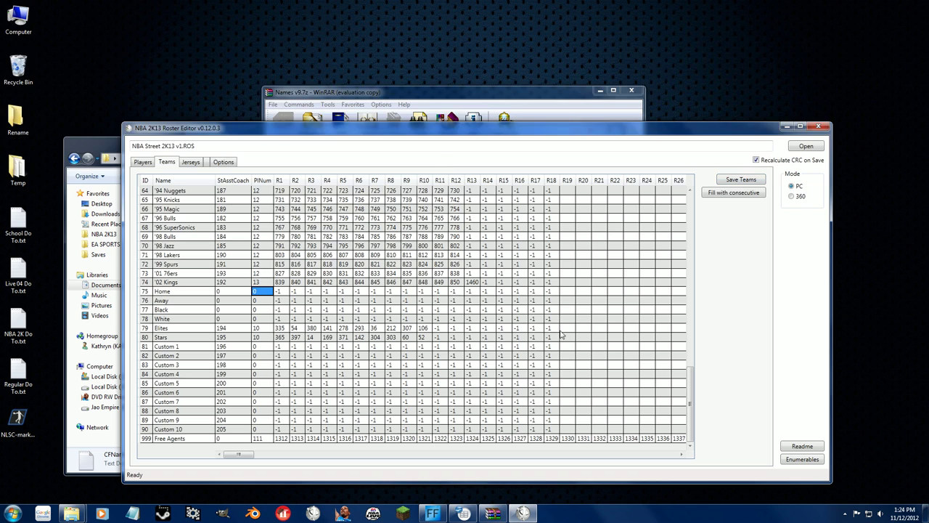
Glance at the jerseys table, return to the players table and open the roster file NCAA 2K13 - Update.ROS.
{"action": "left_click", "coordinate": [192, 161]}
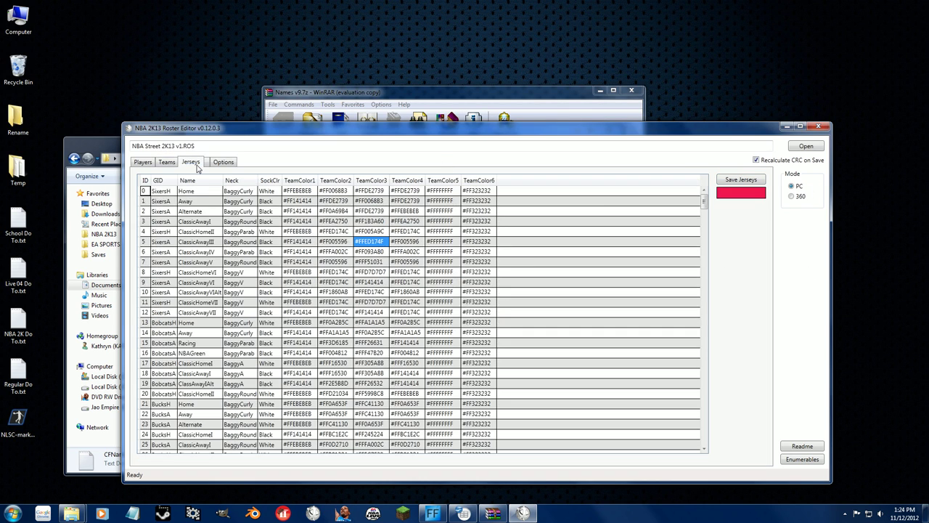
{"action": "left_click", "coordinate": [143, 162]}
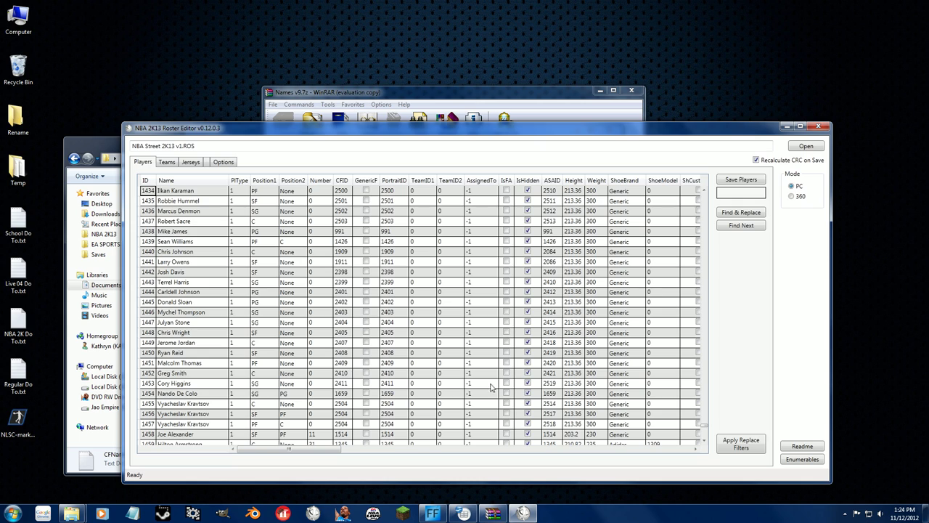
{"action": "left_click_drag", "start_coordinate": [703, 427], "coordinate": [708, 174]}
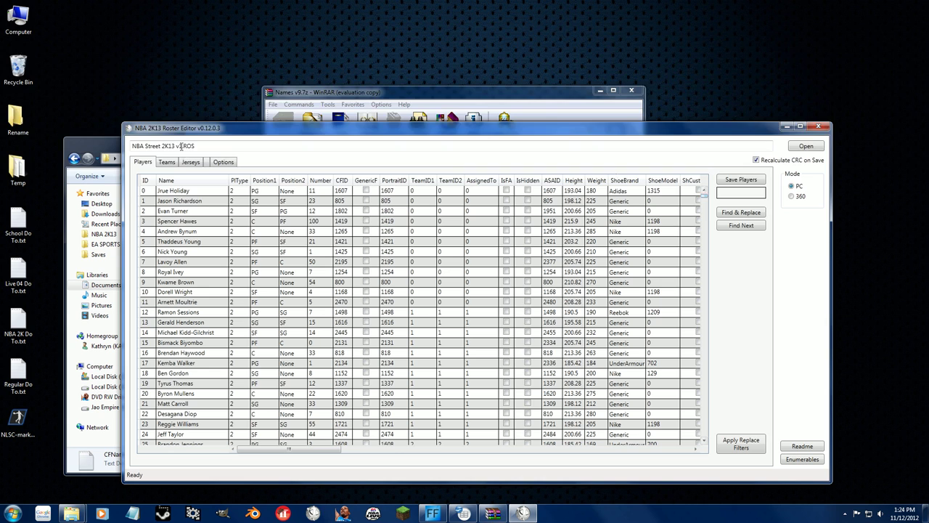
{"action": "left_click", "coordinate": [806, 146]}
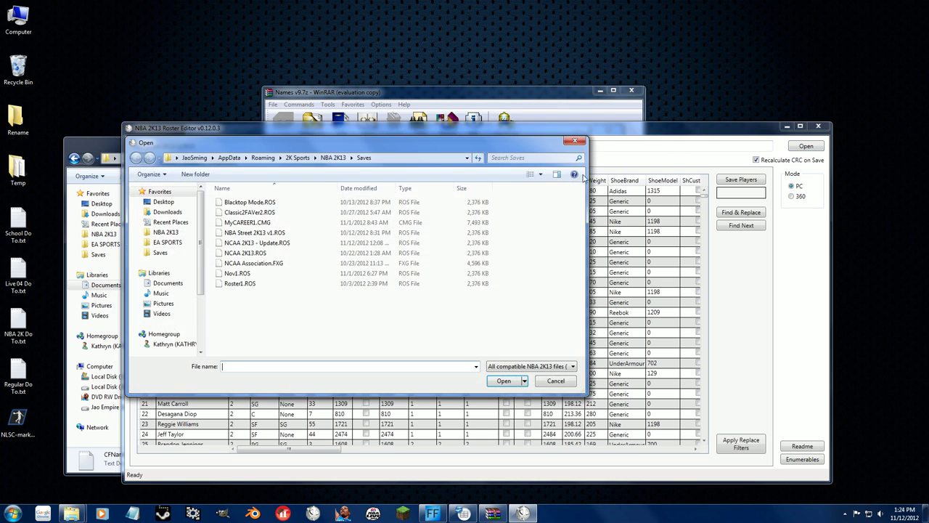
{"action": "double_click", "coordinate": [256, 244]}
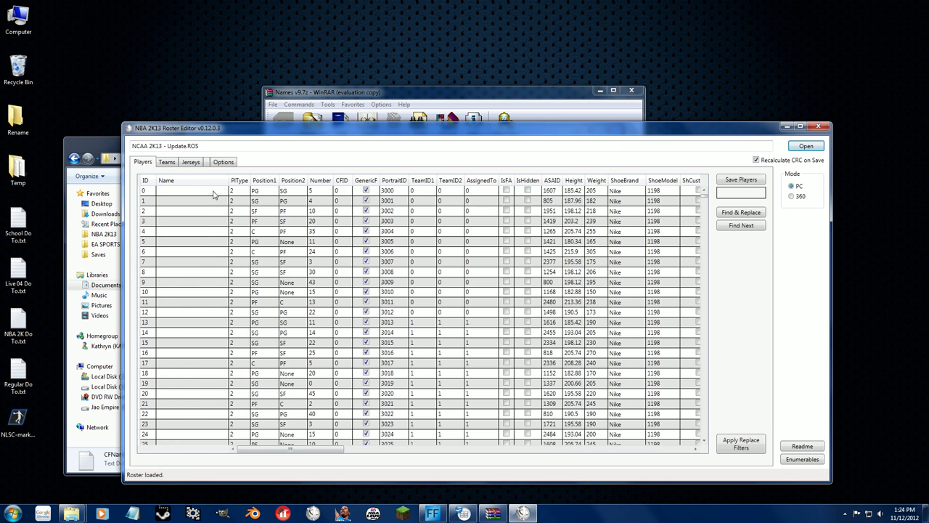
Examine the unnamed players, checking the position, height, weight and CFID of hidden player 1030.
{"action": "left_click", "coordinate": [210, 194]}
{"action": "left_click_drag", "start_coordinate": [148, 192], "coordinate": [424, 195]}
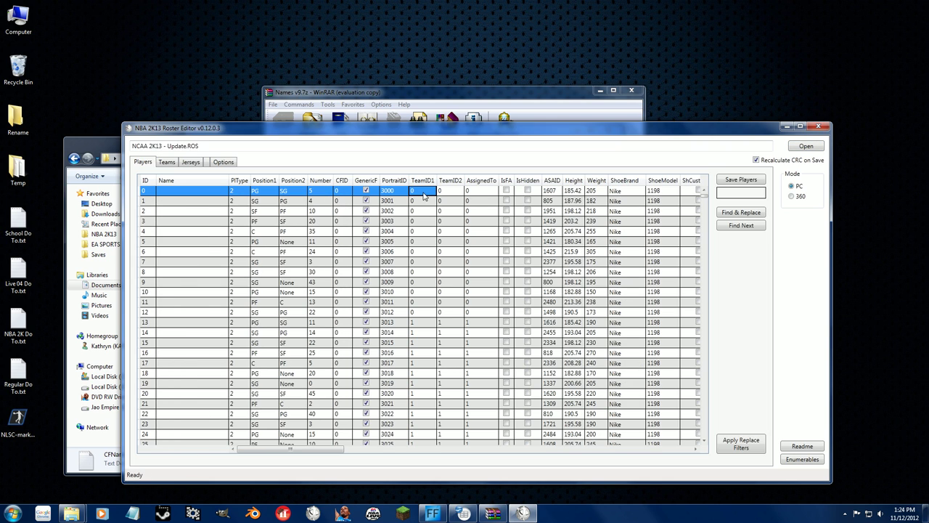
{"action": "left_click_drag", "start_coordinate": [703, 191], "coordinate": [724, 362]}
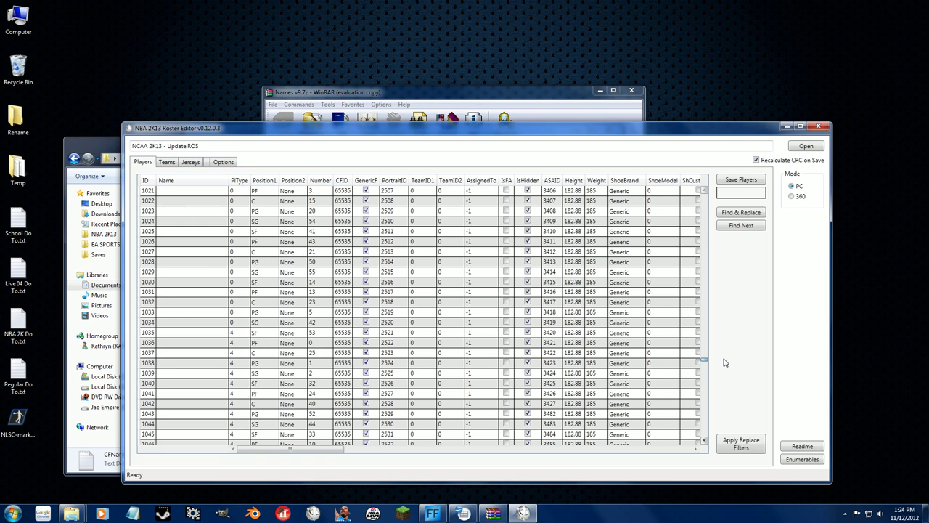
{"action": "left_click_drag", "start_coordinate": [156, 282], "coordinate": [383, 288]}
{"action": "left_click", "coordinate": [272, 301]}
{"action": "left_click", "coordinate": [294, 283]}
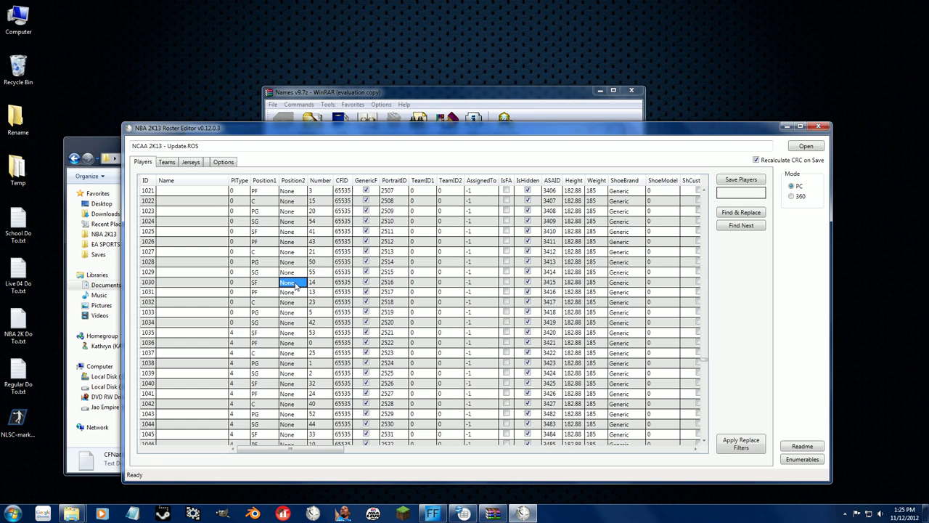
{"action": "left_click_drag", "start_coordinate": [186, 284], "coordinate": [262, 286]}
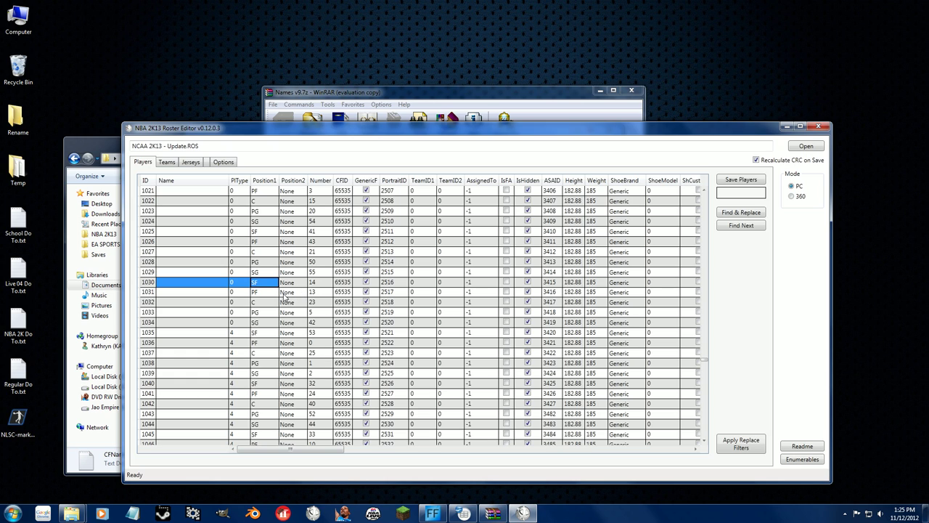
{"action": "left_click", "coordinate": [572, 285]}
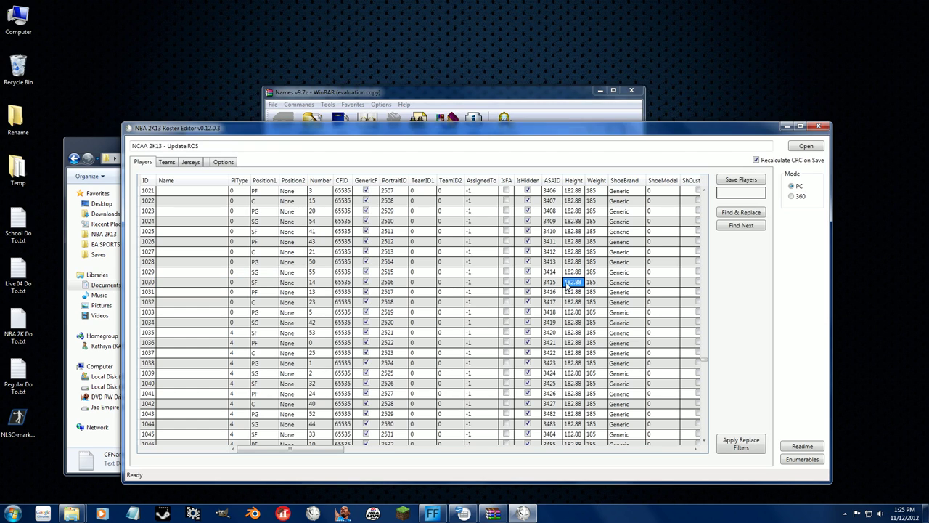
{"action": "left_click", "coordinate": [568, 284]}
{"action": "left_click", "coordinate": [593, 286]}
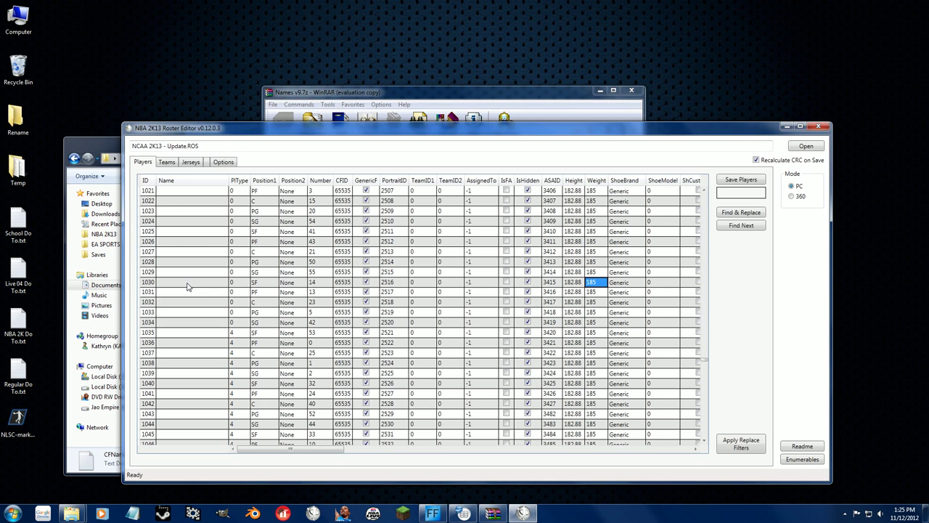
{"action": "mouse_move", "coordinate": [188, 286]}
{"action": "left_mouse_down"}
{"action": "mouse_move", "coordinate": [191, 212]}
{"action": "mouse_move", "coordinate": [202, 283]}
{"action": "left_mouse_up"}
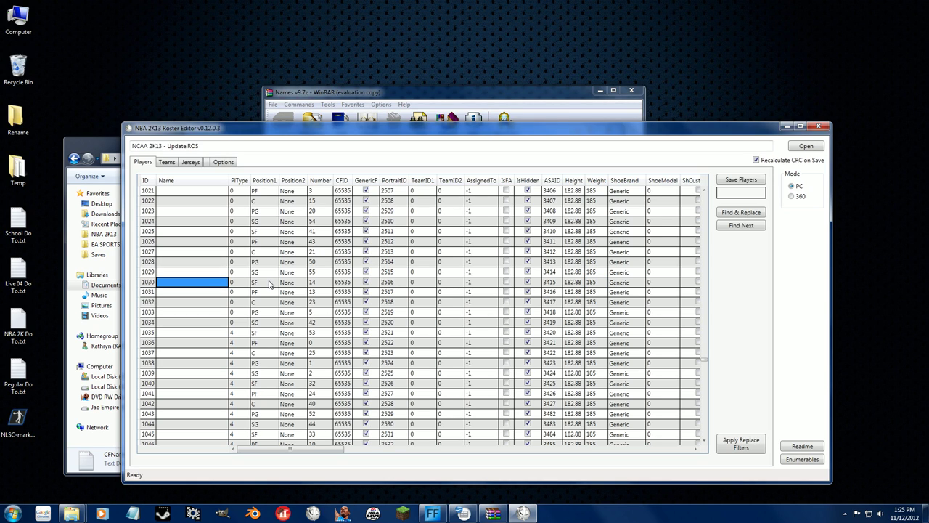
{"action": "left_click", "coordinate": [343, 282]}
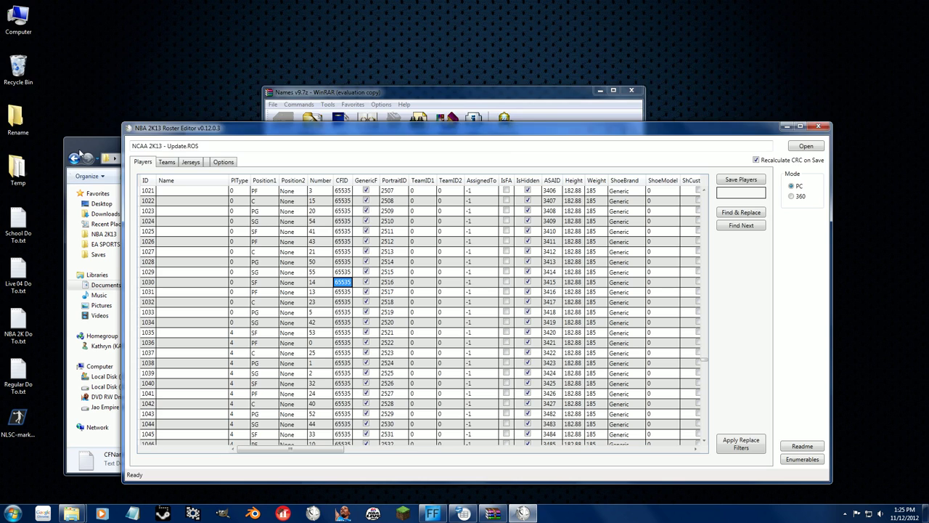
Switch to the file manager and find the png .iff files in the NBA 2K13 game folder.
{"action": "left_click", "coordinate": [83, 148]}
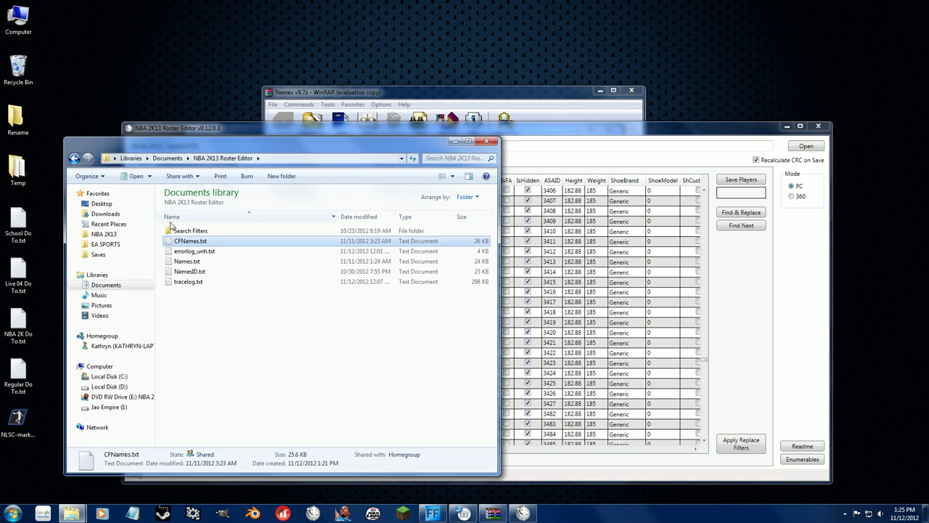
{"action": "left_click", "coordinate": [105, 233]}
{"action": "left_click", "coordinate": [259, 309]}
{"action": "type", "text": "png"}
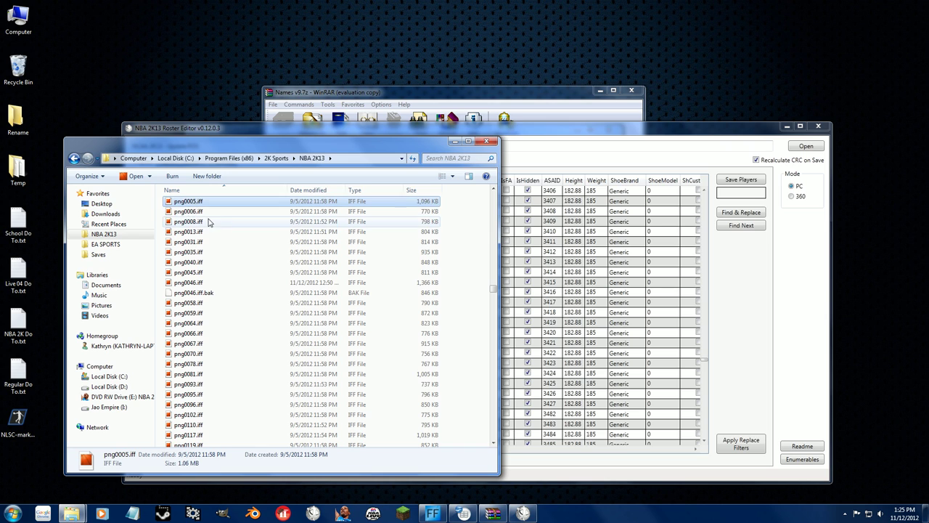
Duplicate the file png0005.iff and rename the copy as png0004.iff.
{"action": "scroll", "coordinate": [214, 258], "scroll_direction": "up", "scroll_amount": 1}
{"action": "key", "text": "ctrl+c"}
{"action": "key", "text": "ctrl+v"}
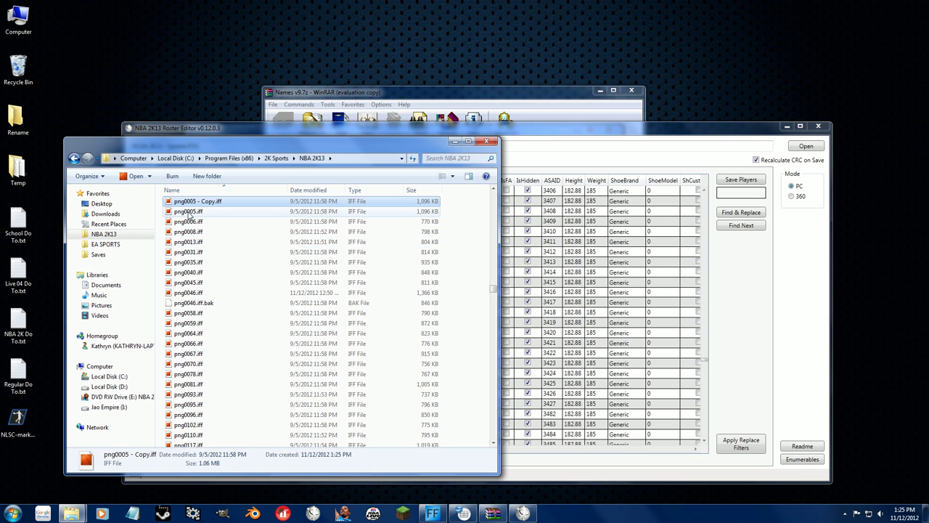
{"action": "key", "text": "F2"}
{"action": "type", "text": "png0004.iff"}
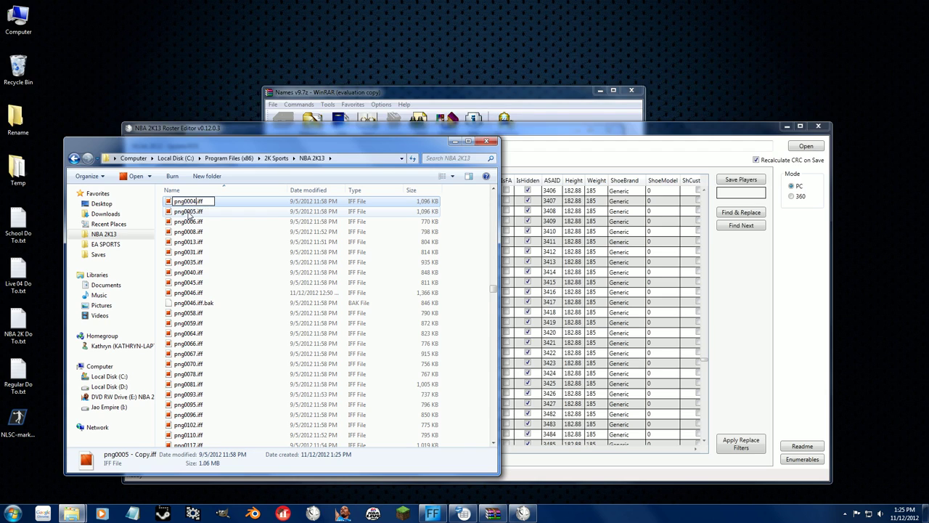
{"action": "key", "text": "Return"}
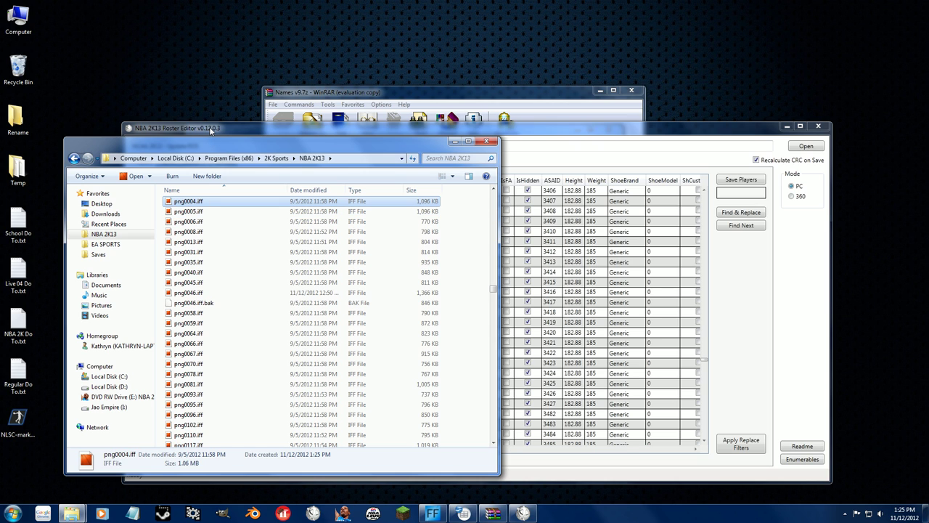
Switch back to the Roster Editor and set the CFID of player 1030 to 4.
{"action": "left_click", "coordinate": [210, 126]}
{"action": "left_click", "coordinate": [339, 282]}
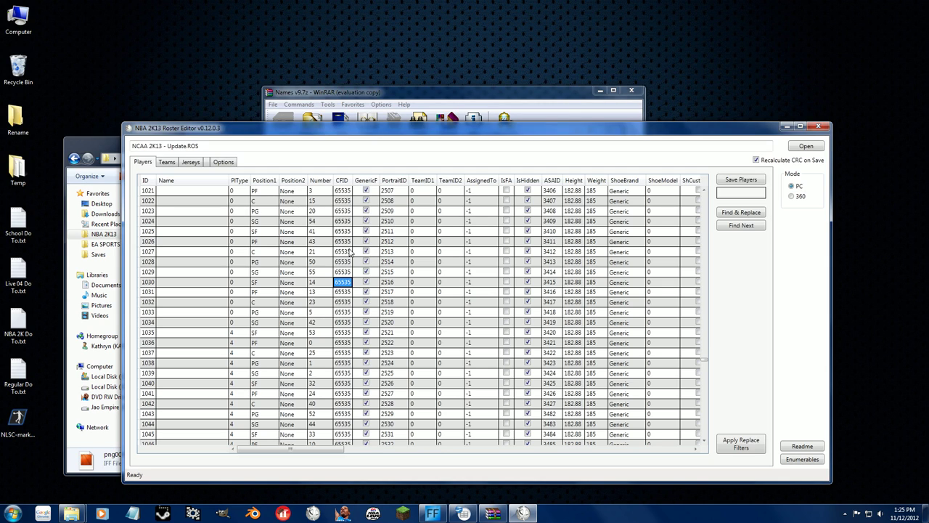
{"action": "type", "text": "4"}
{"action": "key", "text": "Return"}
{"action": "left_click", "coordinate": [347, 283]}
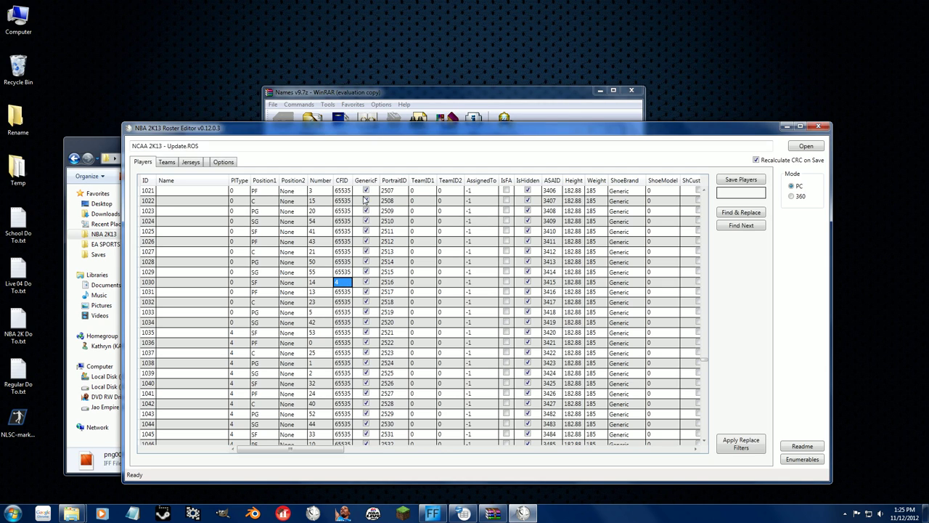
Turn off the GenericF option for player 1030.
{"action": "left_click", "coordinate": [366, 283]}
{"action": "left_click", "coordinate": [367, 283]}
{"action": "left_click", "coordinate": [338, 293]}
{"action": "left_click", "coordinate": [315, 283]}
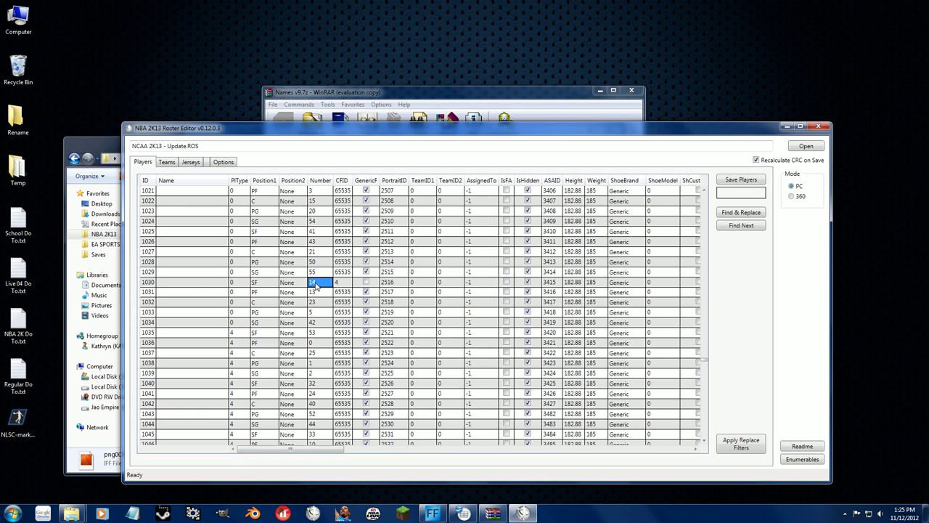
Compare player 1030's CFID with the number in the png0004.iff file name, then return to the Roster Editor.
{"action": "left_click", "coordinate": [163, 283], "text": "shift"}
{"action": "left_click", "coordinate": [332, 291]}
{"action": "mouse_move", "coordinate": [339, 283]}
{"action": "left_mouse_down"}
{"action": "mouse_move", "coordinate": [329, 295]}
{"action": "mouse_move", "coordinate": [345, 283]}
{"action": "mouse_move", "coordinate": [318, 267]}
{"action": "mouse_move", "coordinate": [340, 288]}
{"action": "left_mouse_up"}
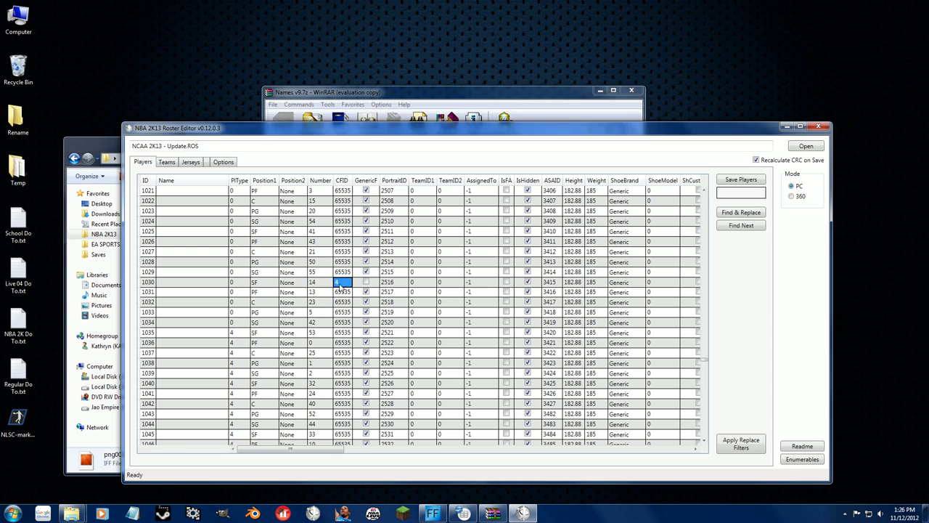
{"action": "left_click", "coordinate": [85, 149]}
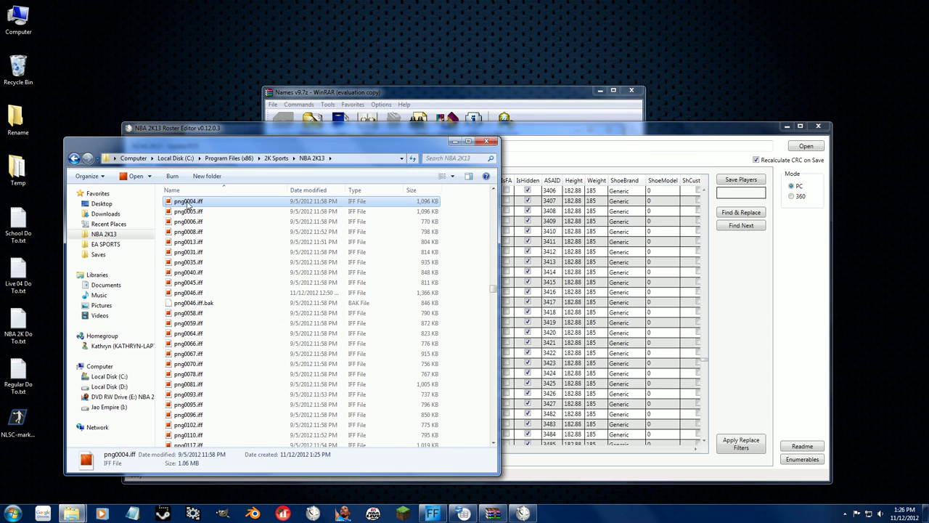
{"action": "left_click", "coordinate": [224, 129]}
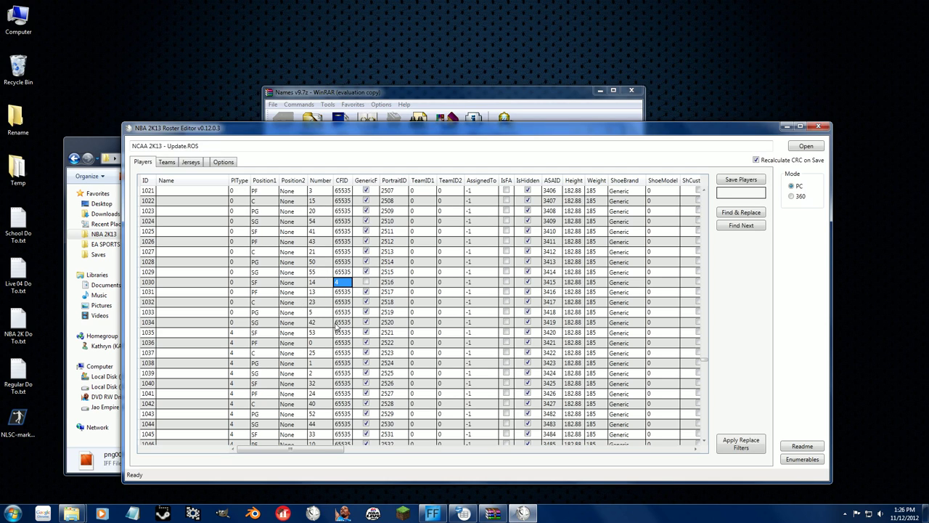
Review the IDs and PlType values of the first players in the table.
{"action": "left_click", "coordinate": [311, 333]}
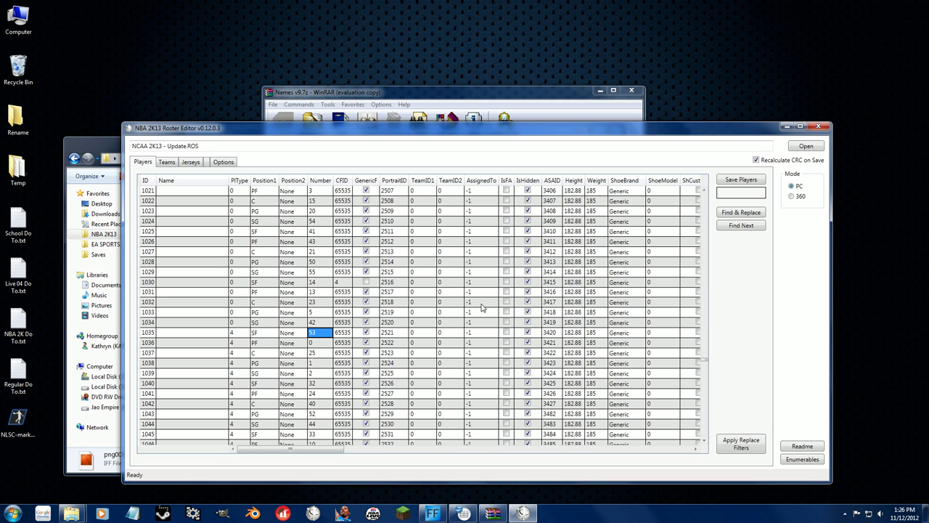
{"action": "left_click_drag", "start_coordinate": [705, 362], "coordinate": [702, 191]}
{"action": "left_click", "coordinate": [149, 230]}
{"action": "left_click", "coordinate": [149, 191]}
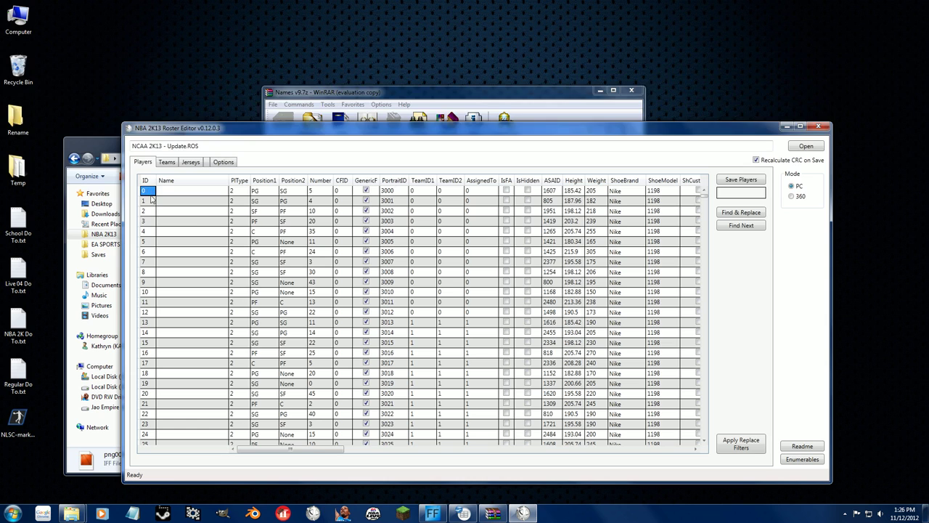
{"action": "left_click_drag", "start_coordinate": [143, 209], "coordinate": [148, 228]}
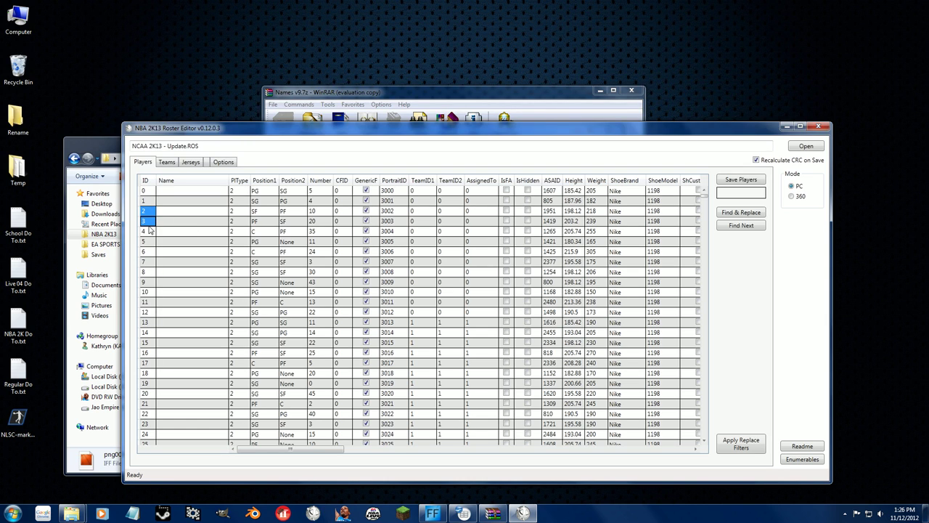
{"action": "left_click", "coordinate": [224, 233]}
{"action": "left_click", "coordinate": [235, 204]}
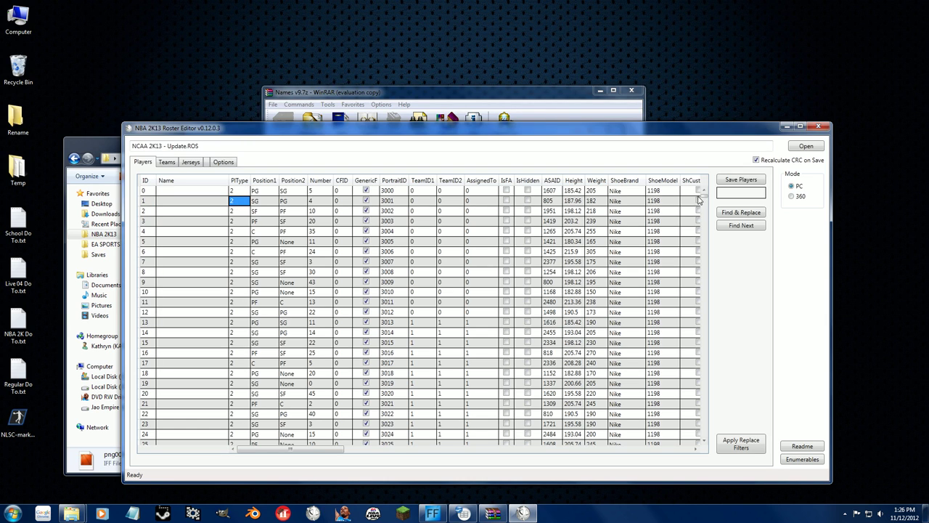
Switch to OpenOffice.org Calc and fill the empty cells L7 to L29 with 0.
{"action": "left_click_drag", "start_coordinate": [703, 192], "coordinate": [726, 187]}
{"action": "left_click", "coordinate": [462, 514]}
{"action": "left_click", "coordinate": [615, 167]}
{"action": "key", "text": "Up"}
{"action": "key", "text": "Up"}
{"action": "key", "text": "Up"}
{"action": "type", "text": "0"}
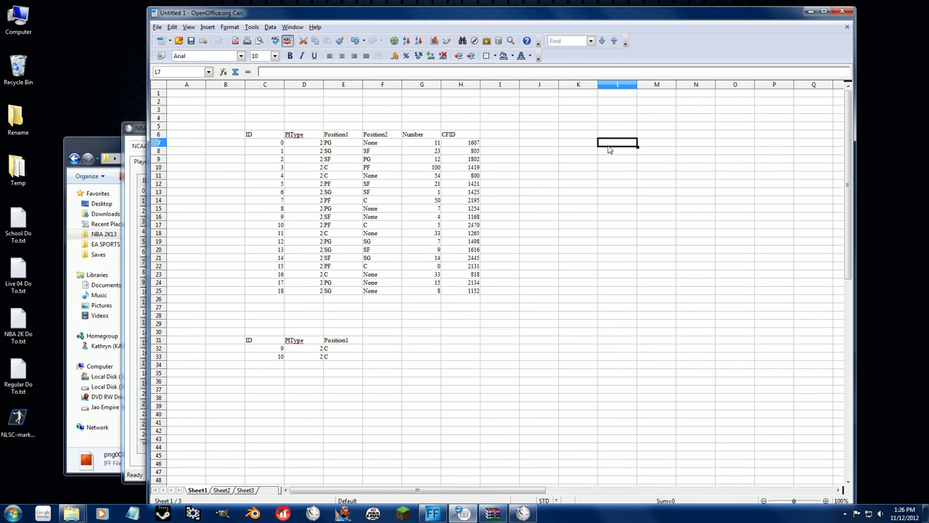
{"action": "key", "text": "Return"}
{"action": "type", "text": "0"}
{"action": "key", "text": "Return"}
{"action": "type", "text": "0"}
{"action": "key", "text": "Return"}
Copy the zeros in cells L7:L29 and return to the Roster Editor.
{"action": "left_click_drag", "start_coordinate": [607, 145], "coordinate": [637, 326]}
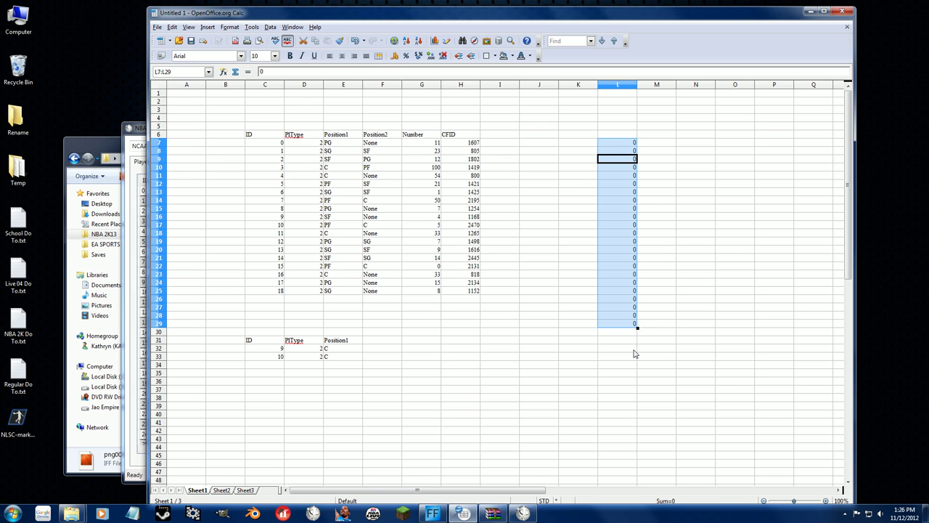
{"action": "key", "text": "ctrl+c"}
{"action": "left_click", "coordinate": [140, 173]}
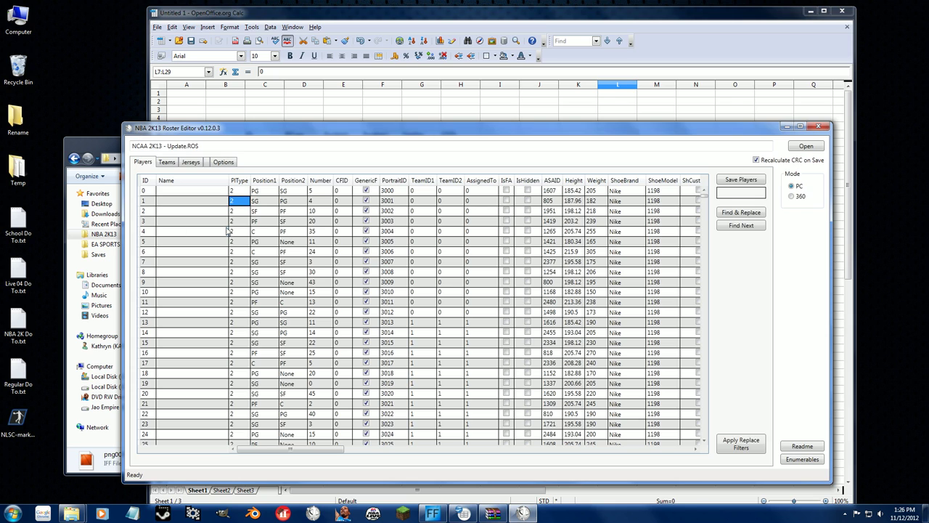
Try to paste the copied zeros into the PlType column from player 2, then discard the stray cell edit.
{"action": "left_click", "coordinate": [238, 210]}
{"action": "key", "text": "ctrl+v"}
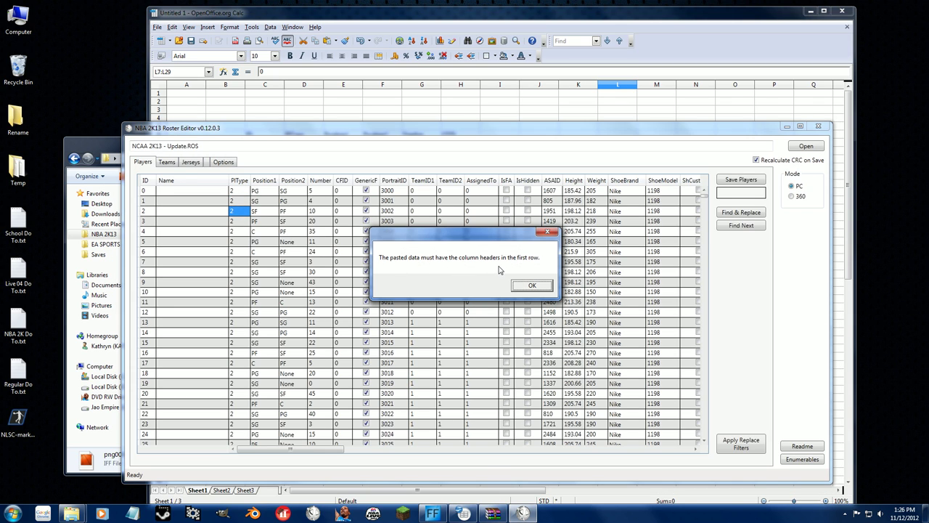
{"action": "left_click", "coordinate": [532, 285]}
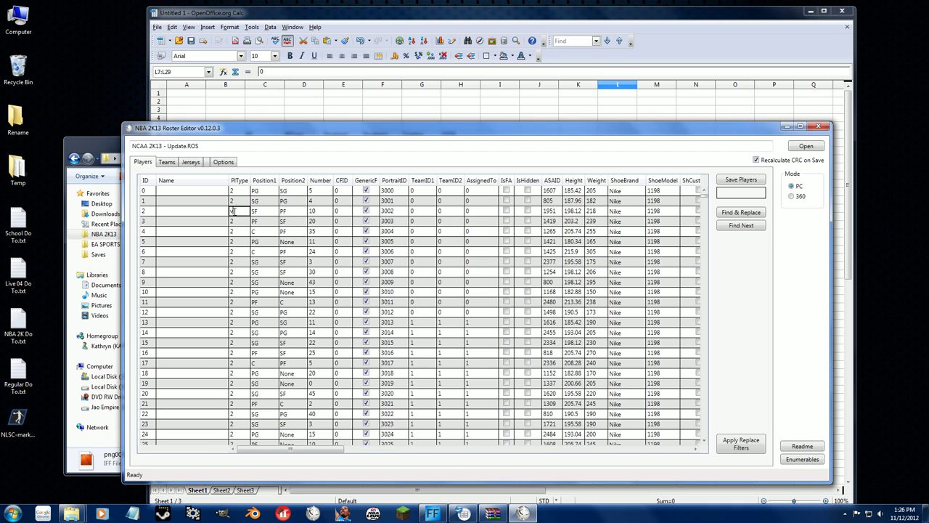
{"action": "left_click", "coordinate": [232, 202]}
{"action": "left_click", "coordinate": [245, 211]}
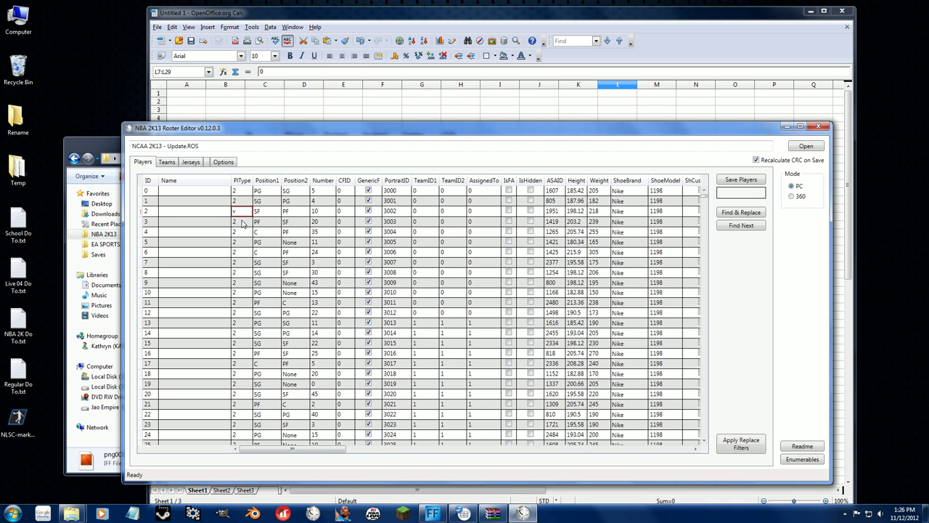
{"action": "key", "text": "Escape"}
{"action": "left_click", "coordinate": [239, 191]}
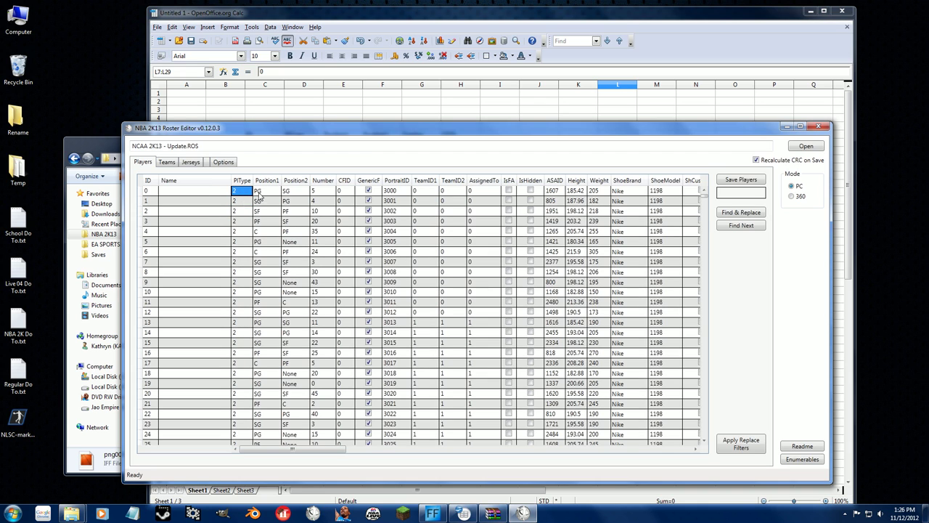
Switch to OpenOffice.org Calc, add the header PlType above the zeros in L6, and copy L6:L29.
{"action": "left_click", "coordinate": [627, 107]}
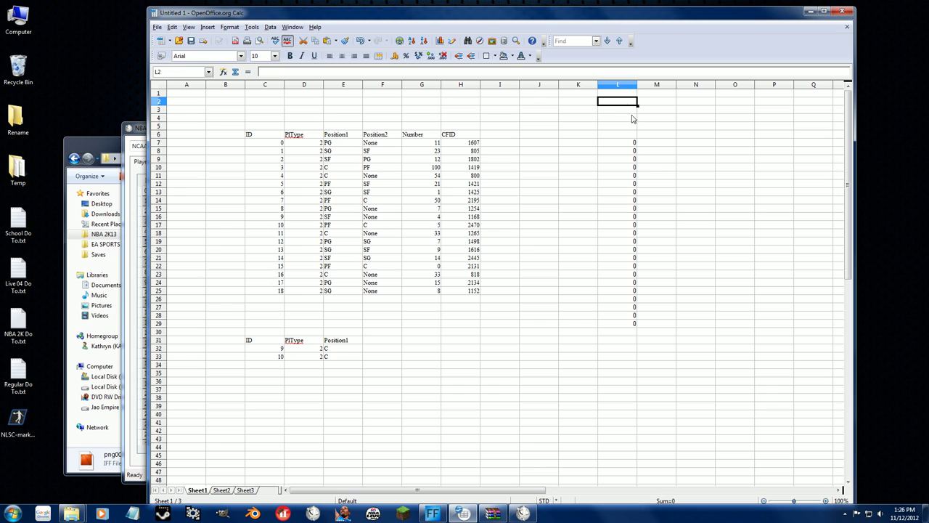
{"action": "left_click", "coordinate": [569, 144]}
{"action": "key", "text": "ctrl+v"}
{"action": "left_click", "coordinate": [565, 207]}
{"action": "left_click_drag", "start_coordinate": [584, 145], "coordinate": [626, 328]}
{"action": "left_click", "coordinate": [617, 184]}
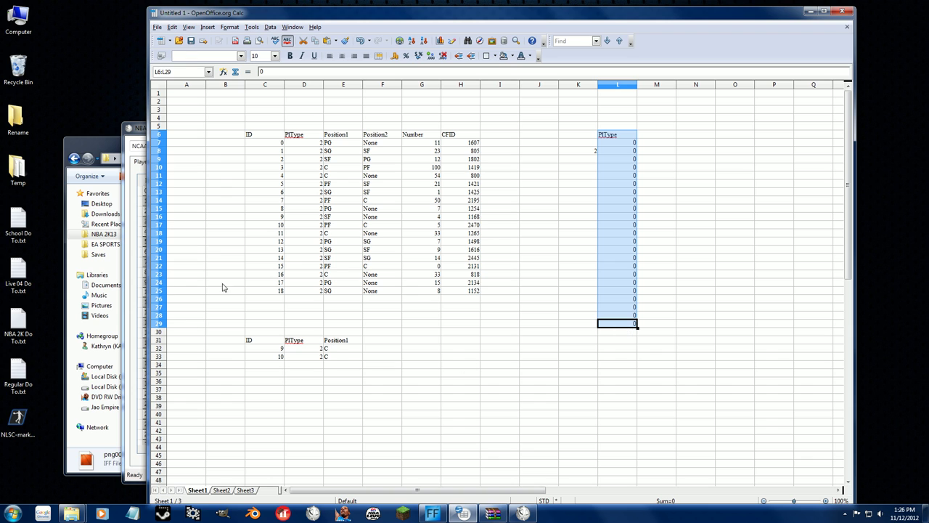
Return to the Roster Editor and try to paste the PlType column into player 23's PlType cell.
{"action": "left_click", "coordinate": [137, 139]}
{"action": "left_click", "coordinate": [242, 303]}
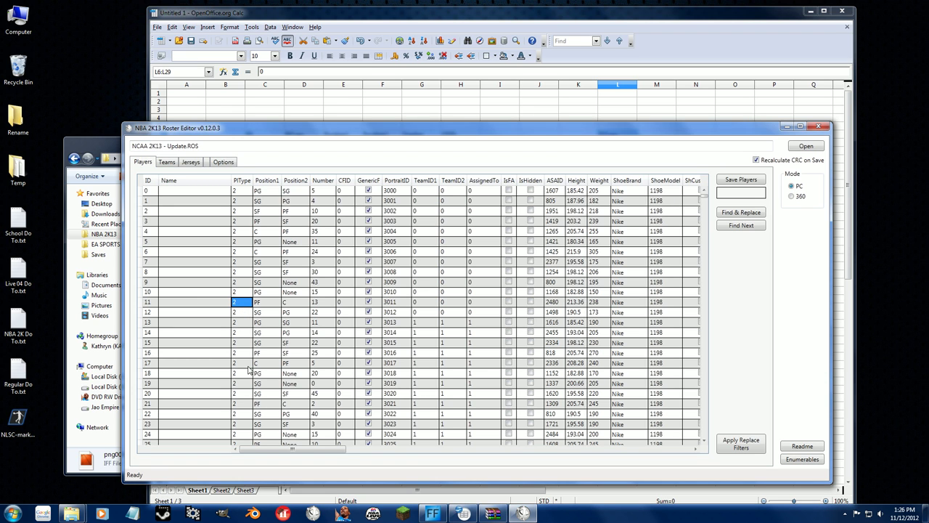
{"action": "left_click", "coordinate": [237, 423]}
{"action": "key", "text": "ctrl+v"}
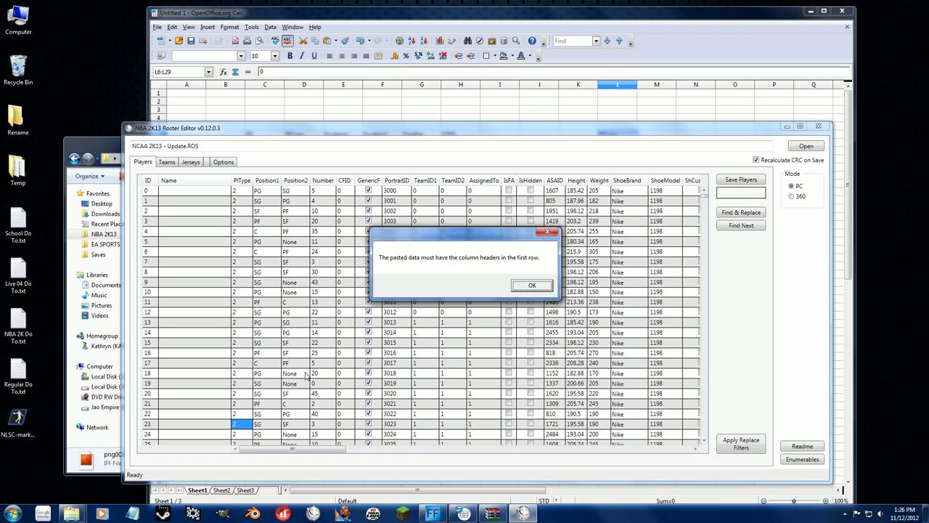
{"action": "left_click", "coordinate": [533, 286]}
Switch to OpenOffice.org Calc and move the ID column from C6:C25 to K6:K25, beside the PlType zeros.
{"action": "left_click", "coordinate": [513, 13]}
{"action": "left_click", "coordinate": [281, 243]}
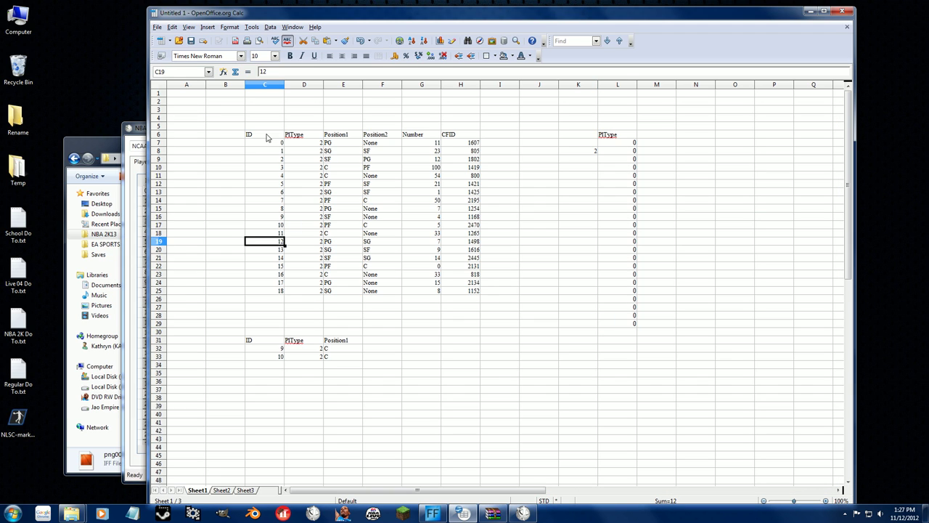
{"action": "left_click_drag", "start_coordinate": [267, 138], "coordinate": [276, 293]}
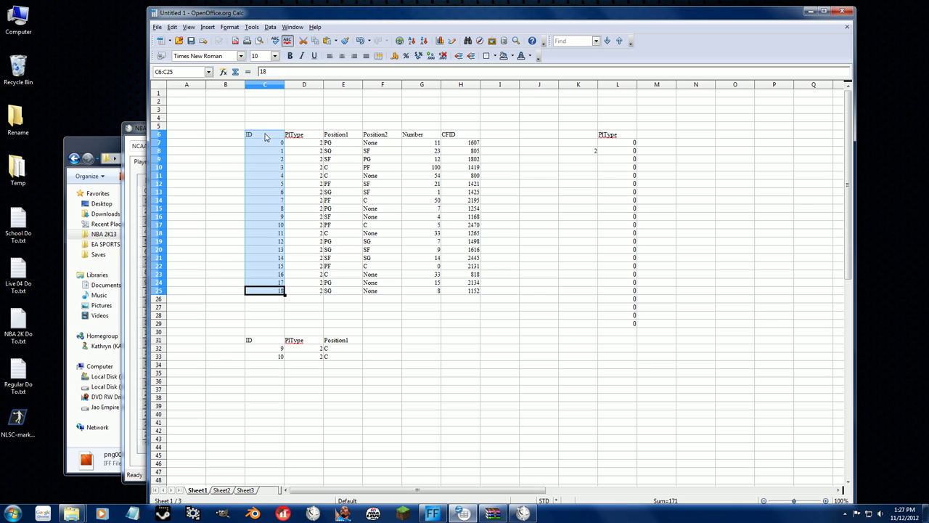
{"action": "left_click_drag", "start_coordinate": [265, 137], "coordinate": [620, 291]}
{"action": "left_click", "coordinate": [610, 224]}
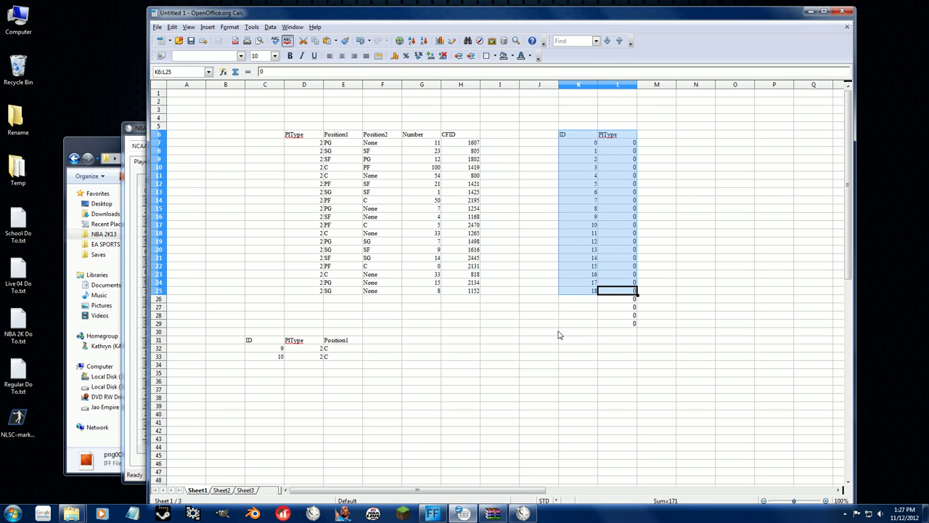
Change the ID in cell K9 to 22.
{"action": "left_click", "coordinate": [578, 185]}
{"action": "left_click", "coordinate": [581, 220]}
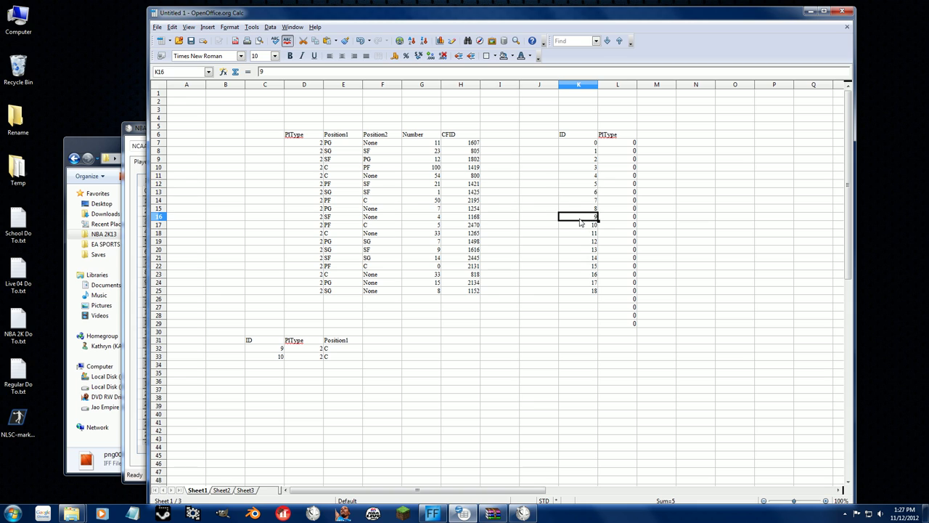
{"action": "left_click", "coordinate": [581, 160]}
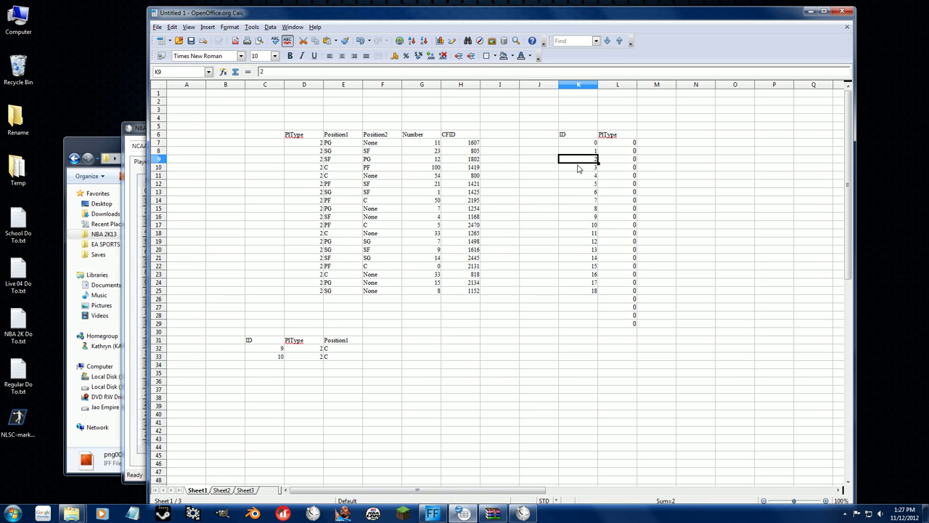
{"action": "left_click", "coordinate": [578, 165]}
{"action": "double_click", "coordinate": [578, 159]}
{"action": "type", "text": "2"}
{"action": "key", "text": "Return"}
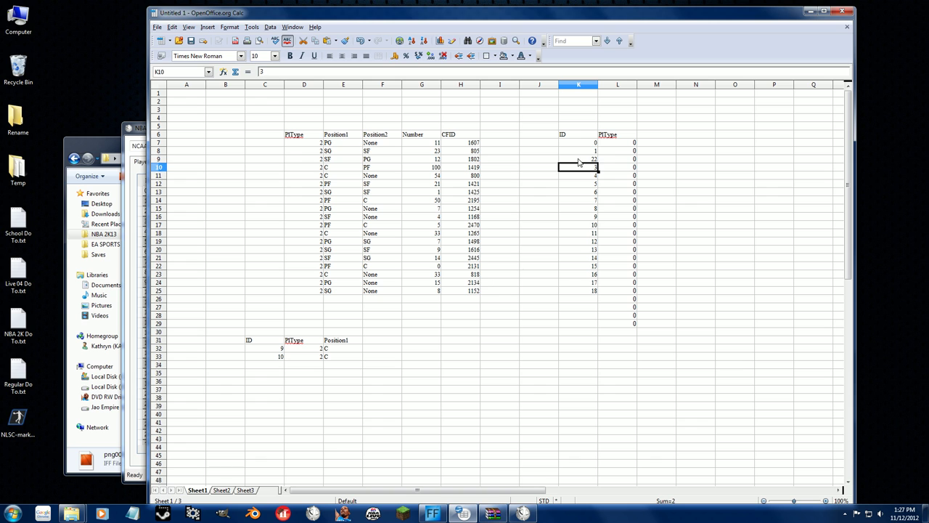
Check player 2's row in the Roster Editor, then return to OpenOffice.org Calc and set the ID in K19 to 30.
{"action": "left_click", "coordinate": [138, 125]}
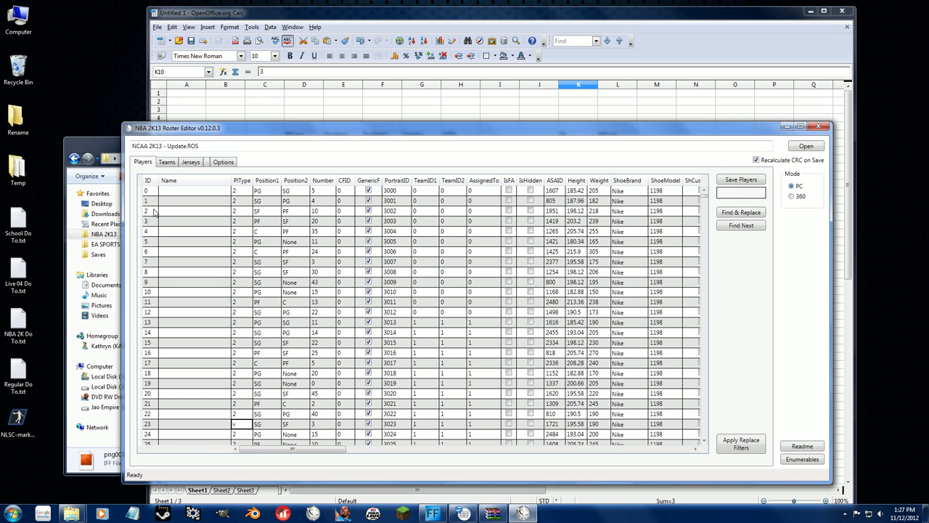
{"action": "left_click", "coordinate": [188, 211]}
{"action": "left_click", "coordinate": [376, 7]}
{"action": "left_click", "coordinate": [539, 184]}
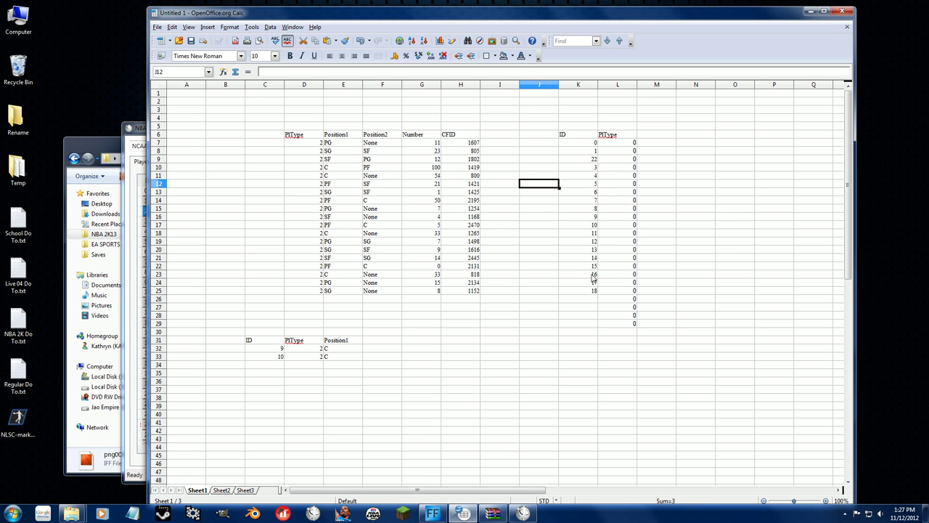
{"action": "left_click", "coordinate": [590, 241]}
{"action": "type", "text": "30"}
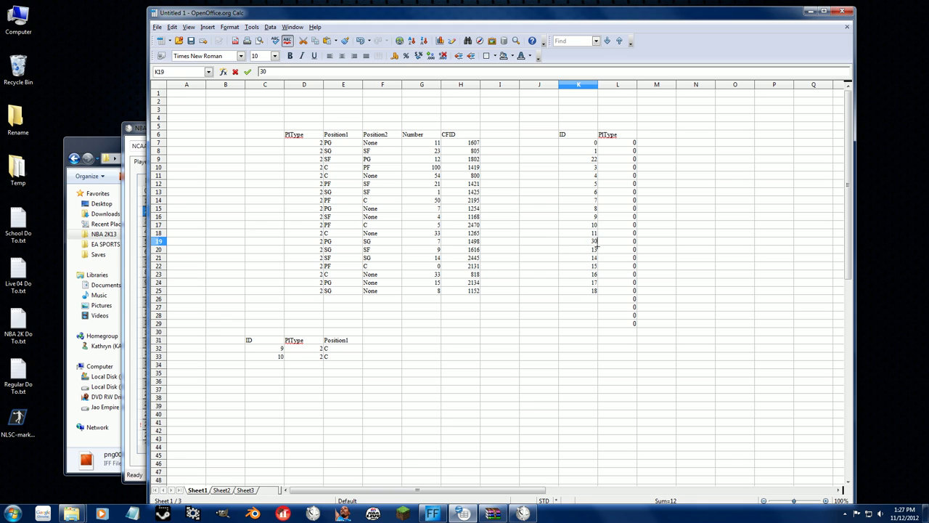
{"action": "key", "text": "Return"}
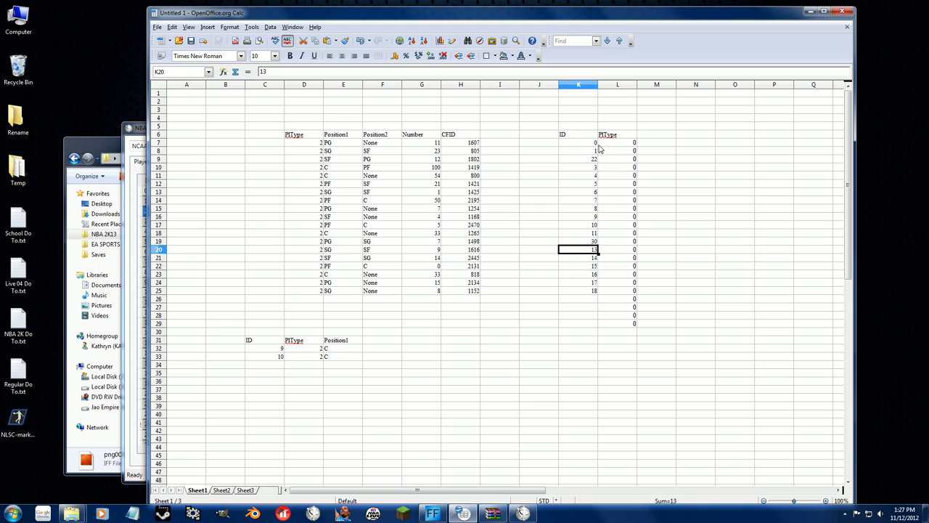
Copy the ID and PlType data in K6:L25 and try to paste it into the Roster Editor's player table.
{"action": "left_click_drag", "start_coordinate": [572, 135], "coordinate": [627, 292]}
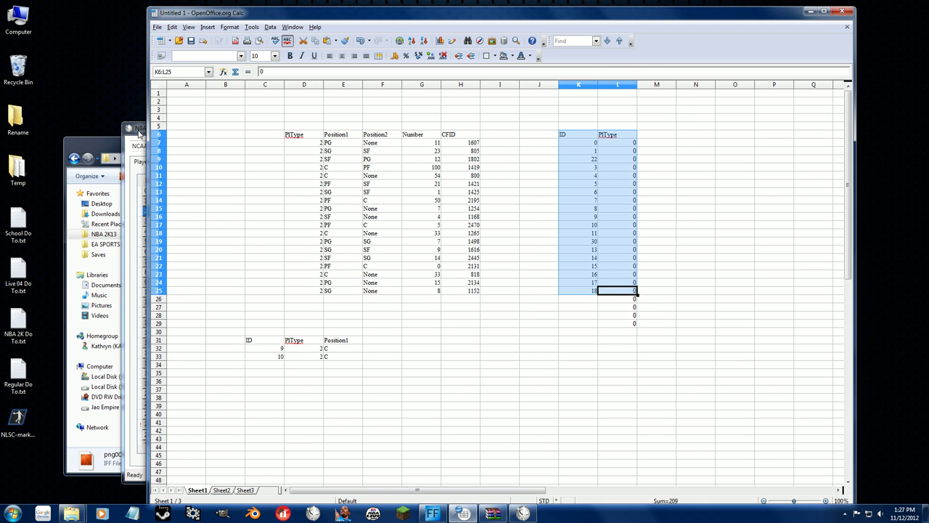
{"action": "left_click", "coordinate": [139, 134]}
{"action": "left_click", "coordinate": [301, 263]}
{"action": "left_click", "coordinate": [479, 243]}
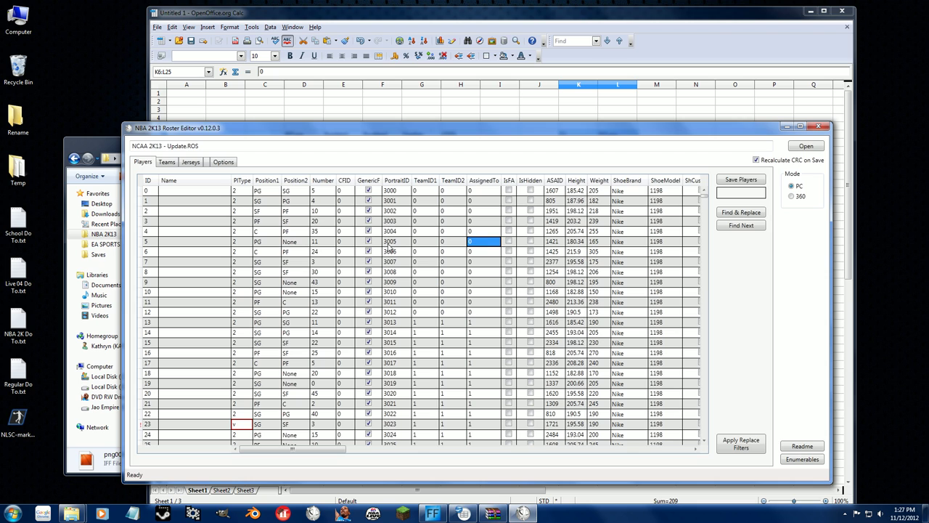
{"action": "key", "text": "ctrl+v"}
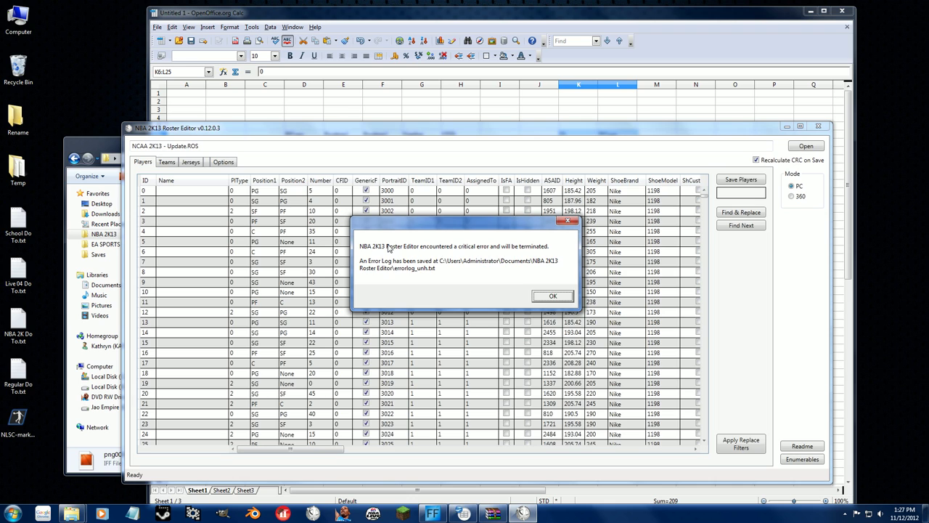
{"action": "left_click", "coordinate": [552, 296]}
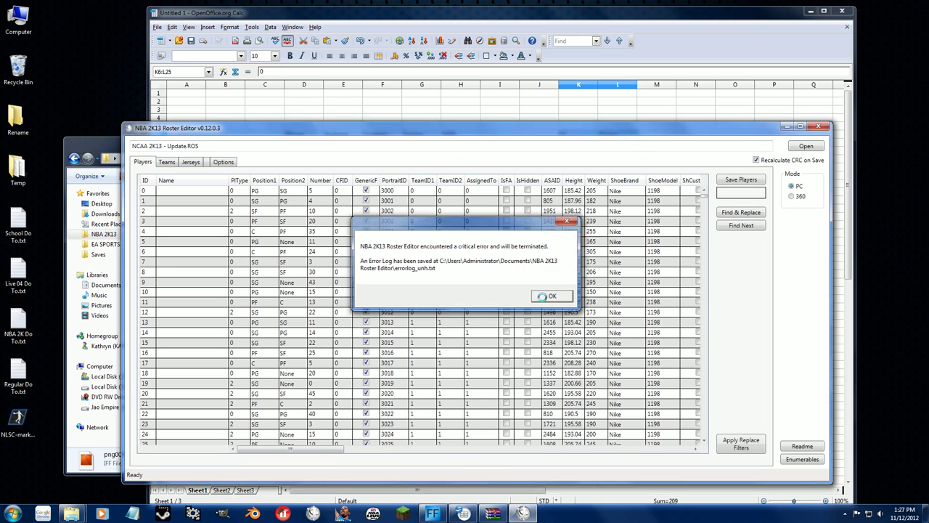
Review the exception text in errorlog_unh.txt and close the log.
{"action": "left_click_drag", "start_coordinate": [322, 148], "coordinate": [464, 313]}
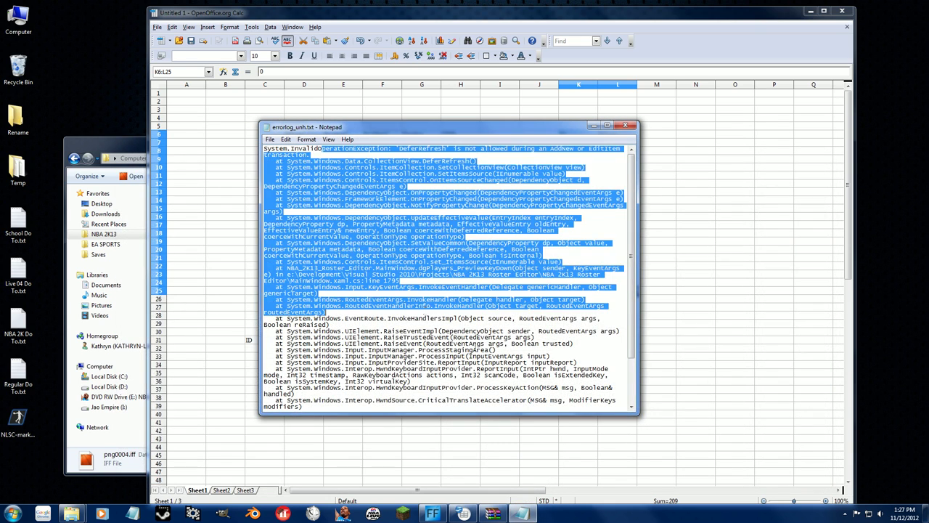
{"action": "left_click", "coordinate": [473, 343]}
{"action": "scroll", "coordinate": [401, 240], "scroll_direction": "down", "scroll_amount": 3}
{"action": "key", "text": "ctrl+a"}
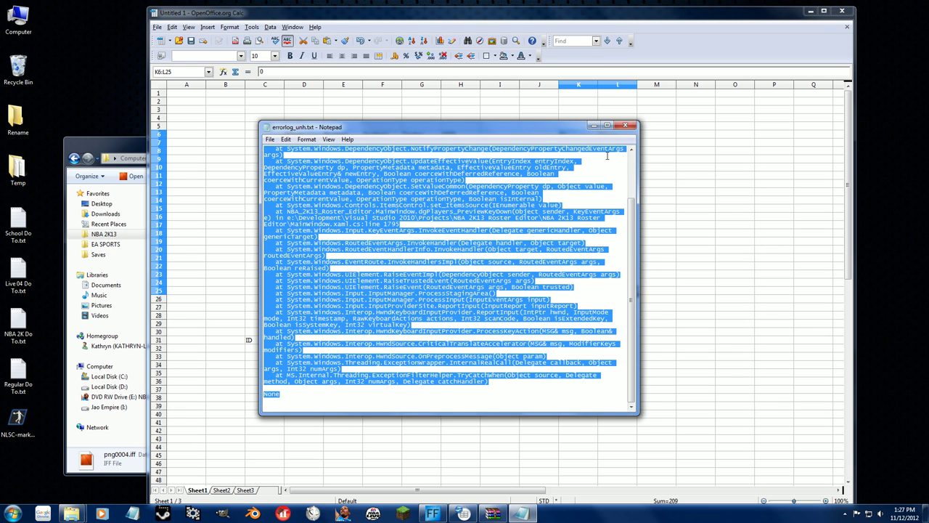
{"action": "left_click", "coordinate": [626, 126]}
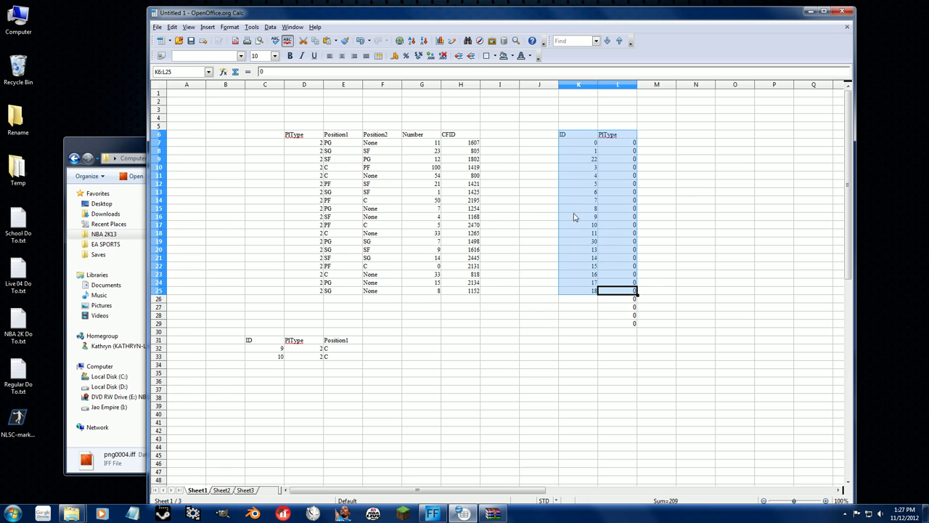
Relaunch the 2K13 Roster Editor from the Tools folder and open NCAA 2K13 - Update.ROS.
{"action": "left_click", "coordinate": [543, 312]}
{"action": "left_click", "coordinate": [144, 140]}
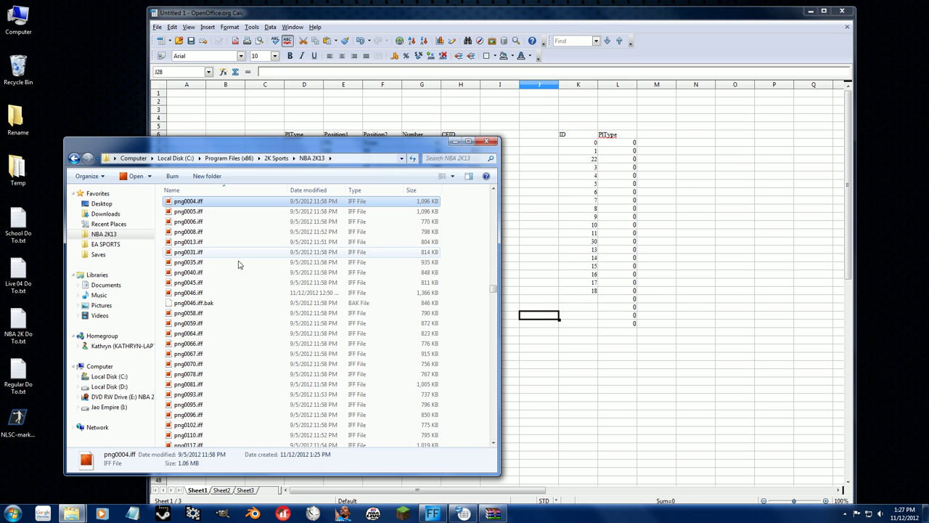
{"action": "left_click", "coordinate": [71, 513]}
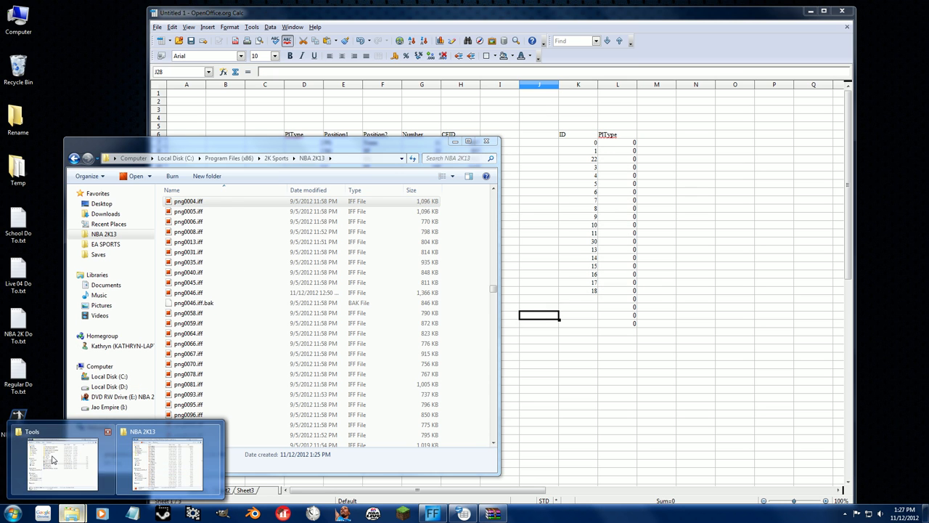
{"action": "left_click", "coordinate": [52, 459]}
{"action": "double_click", "coordinate": [312, 299]}
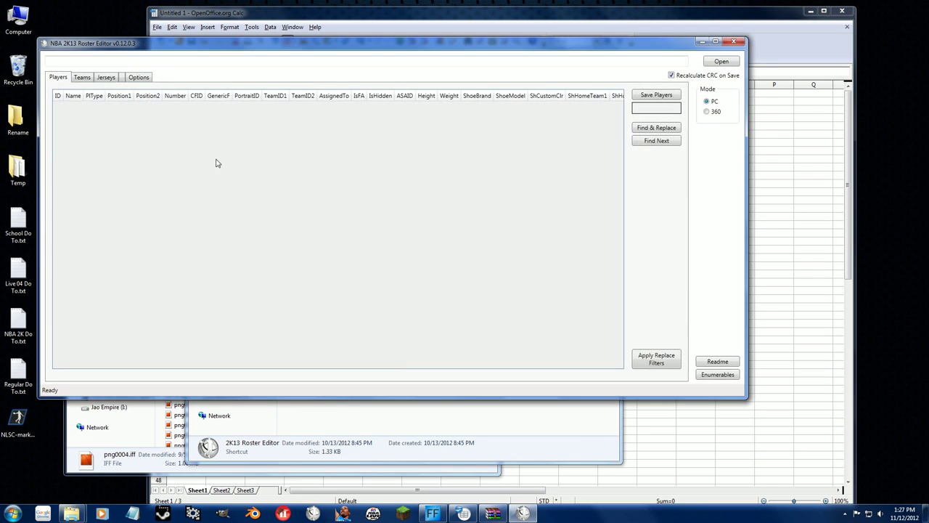
{"action": "left_click", "coordinate": [718, 64]}
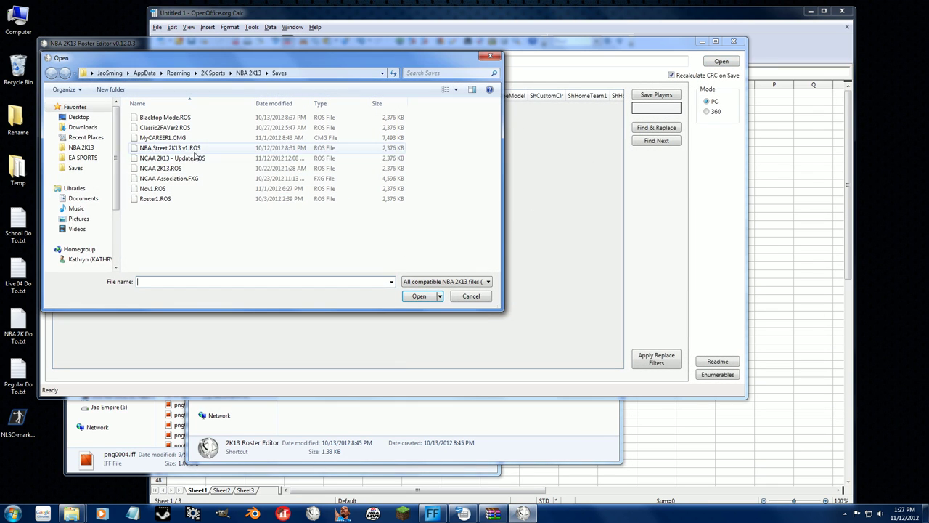
{"action": "double_click", "coordinate": [167, 160]}
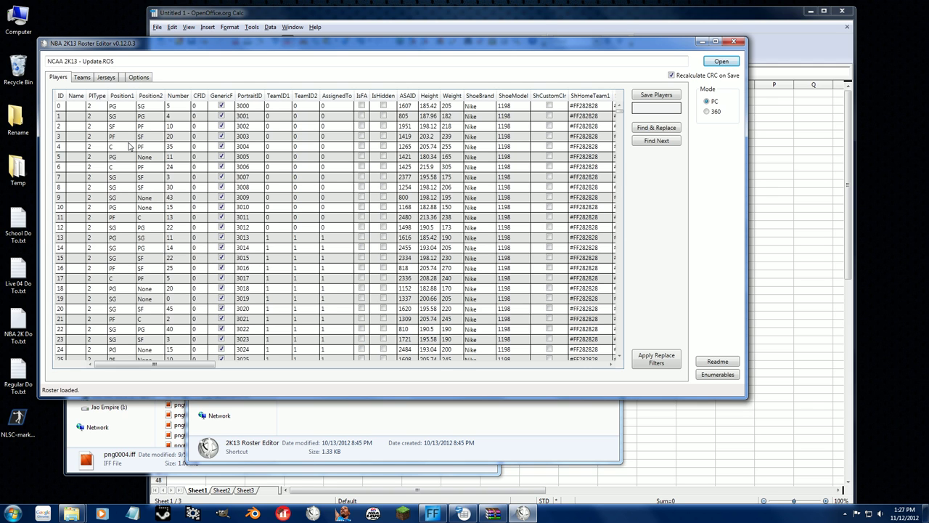
Copy the ID through Position2 columns of players 0 to 24 and paste them into OpenOffice.org Calc at L6.
{"action": "left_click", "coordinate": [130, 146]}
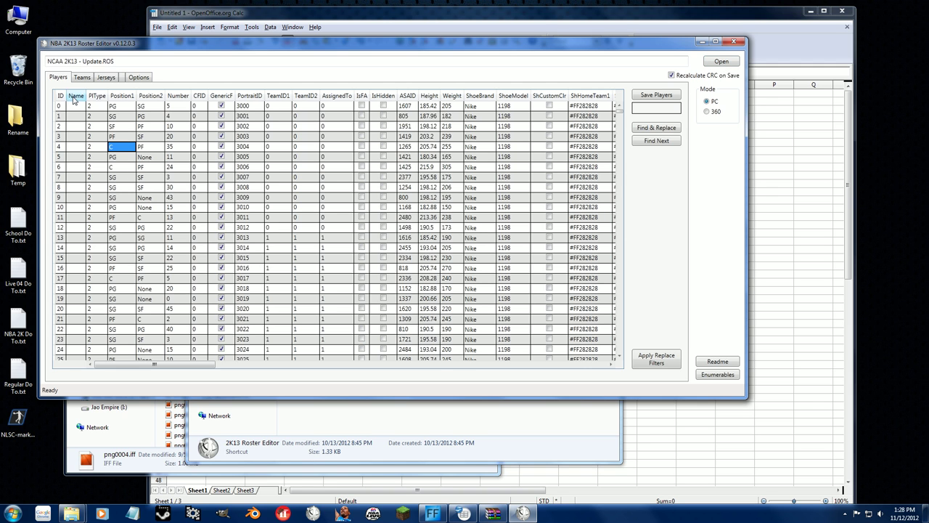
{"action": "left_click_drag", "start_coordinate": [60, 106], "coordinate": [152, 320]}
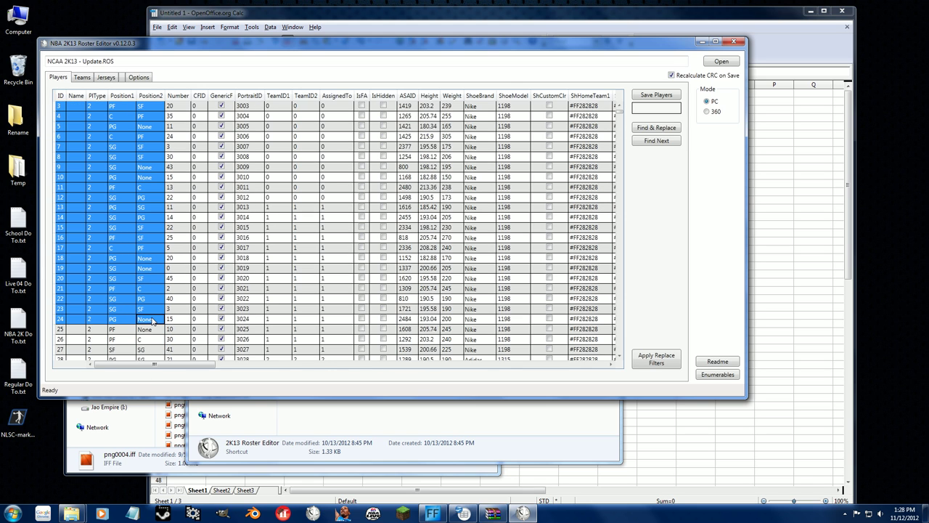
{"action": "left_click", "coordinate": [355, 14]}
{"action": "left_click", "coordinate": [622, 222]}
{"action": "left_click_drag", "start_coordinate": [589, 326], "coordinate": [621, 139]}
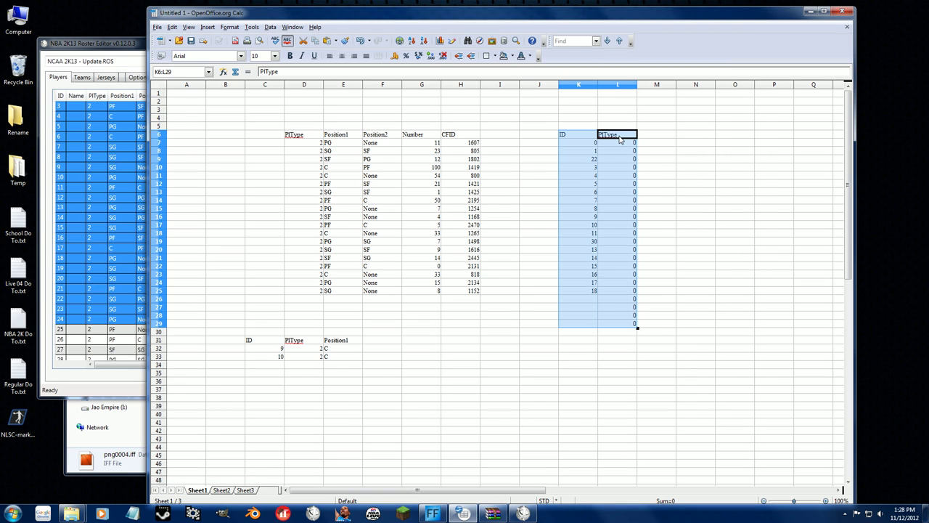
{"action": "type", "text": "ID\tName\tPIType\tPosition1\tPosition2 0\t\t2\tPG\tSG 1\t\t2\tSG\tPG 2\t\t2\tSF\tPF 3\t\t2\tPF\tSF 4\t\t2\tC\tPF 5\t\t2\tPG\tNone 6\t\t2\tC\tPF 7\t\t2\tSG\tSF 8\t\t2\tSG\tSF 9\t\t2\tSG\tNone 10\t\t2\tPG\tNone 11\t\t2\tPF\tC 12\t\t2\tSG\tPG 13\t\t2\tPG\tSG 14\t\t2\tSG\tPG 15\t\t2\tSG\tSF 16\t\t2\tPF\tSF 17\t\t2\tC\tPF 18\t\t2\tPG\tNone 19\t\t2\tSG\tNone 20\t\t2\tSG\tSF 21\t\t2\tPF\tC 22\t\t2\tSG\tPG 23\t\t2\tSG\tSF 24\t\t2\tPG\tNone"}
{"action": "left_click", "coordinate": [656, 324]}
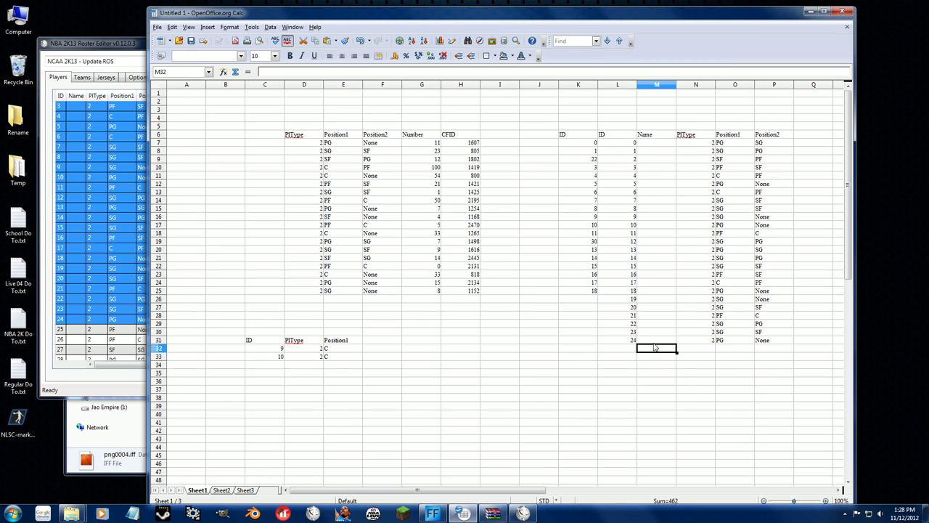
Compare the ID columns K and L and examine the Name through Position2 columns of the copied player data.
{"action": "left_click", "coordinate": [619, 225]}
{"action": "left_click_drag", "start_coordinate": [583, 135], "coordinate": [583, 185]}
{"action": "left_click", "coordinate": [579, 267]}
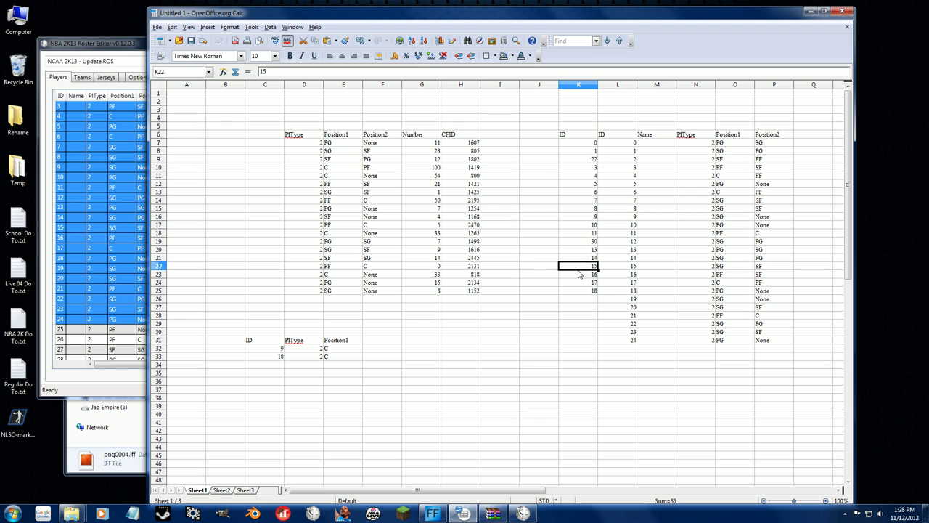
{"action": "left_click_drag", "start_coordinate": [628, 135], "coordinate": [715, 302]}
{"action": "left_click", "coordinate": [658, 175]}
{"action": "left_click_drag", "start_coordinate": [651, 136], "coordinate": [664, 373]}
{"action": "left_click_drag", "start_coordinate": [635, 341], "coordinate": [775, 283]}
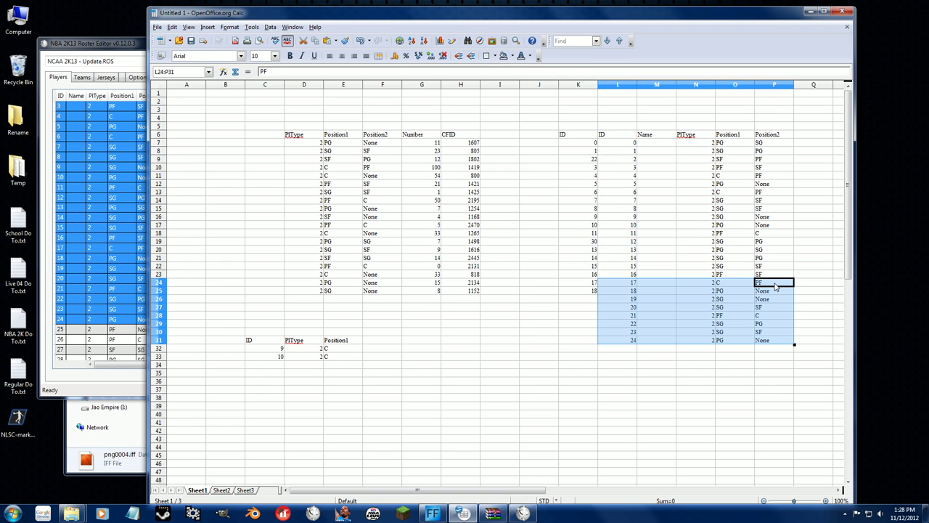
{"action": "left_click", "coordinate": [768, 149]}
Set Position1 to C for all players in O7:O31.
{"action": "left_click", "coordinate": [729, 145]}
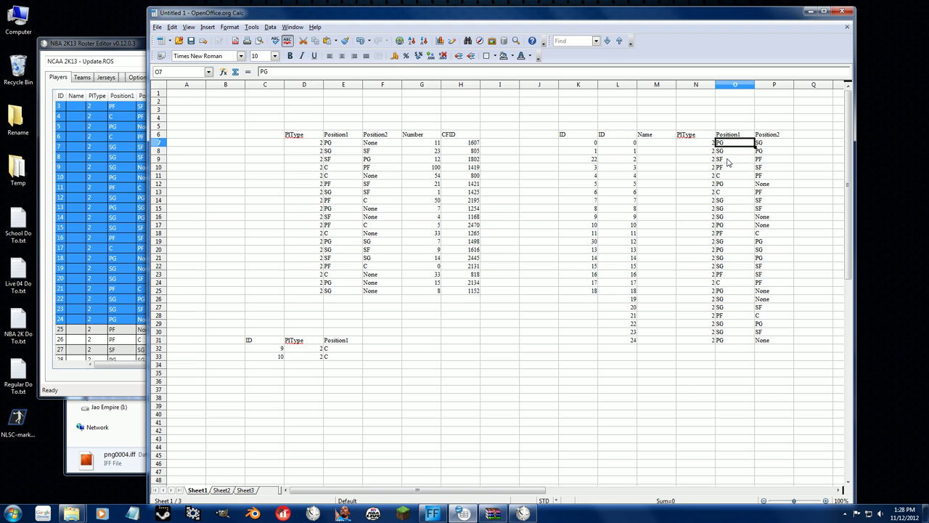
{"action": "type", "text": "C"}
{"action": "key", "text": "Return"}
{"action": "type", "text": "C"}
{"action": "key", "text": "Return"}
{"action": "left_click_drag", "start_coordinate": [734, 145], "coordinate": [755, 343]}
Set PlType to 0 for all players in N7:N31.
{"action": "left_click", "coordinate": [699, 183]}
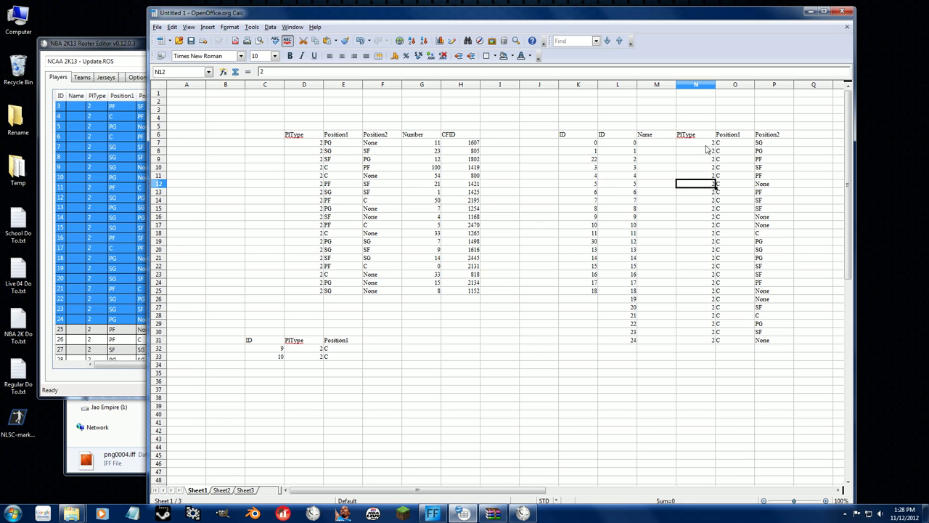
{"action": "left_click", "coordinate": [704, 144]}
{"action": "type", "text": "0"}
{"action": "key", "text": "Return"}
{"action": "type", "text": "0"}
{"action": "key", "text": "Return"}
Copy the edited player data with its headers in L6:P31 and paste it into the Roster Editor's player table.
{"action": "left_click_drag", "start_coordinate": [705, 146], "coordinate": [639, 138]}
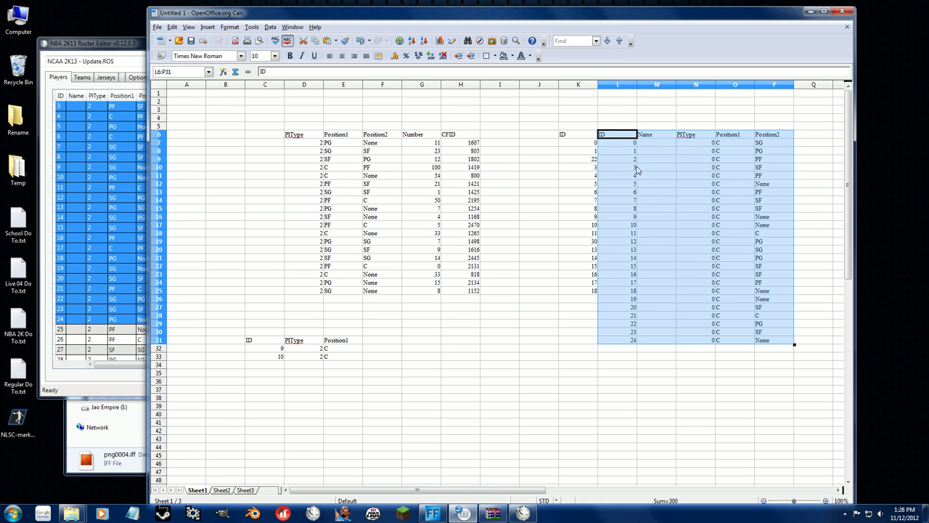
{"action": "right_click", "coordinate": [622, 145]}
{"action": "left_click", "coordinate": [643, 240]}
{"action": "left_click", "coordinate": [123, 47]}
{"action": "left_click", "coordinate": [187, 240]}
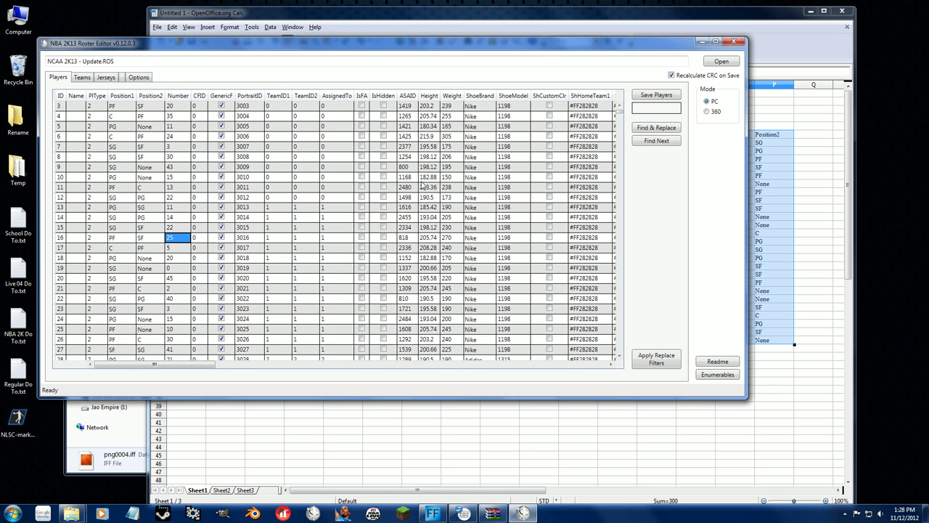
{"action": "key", "text": "ctrl+v"}
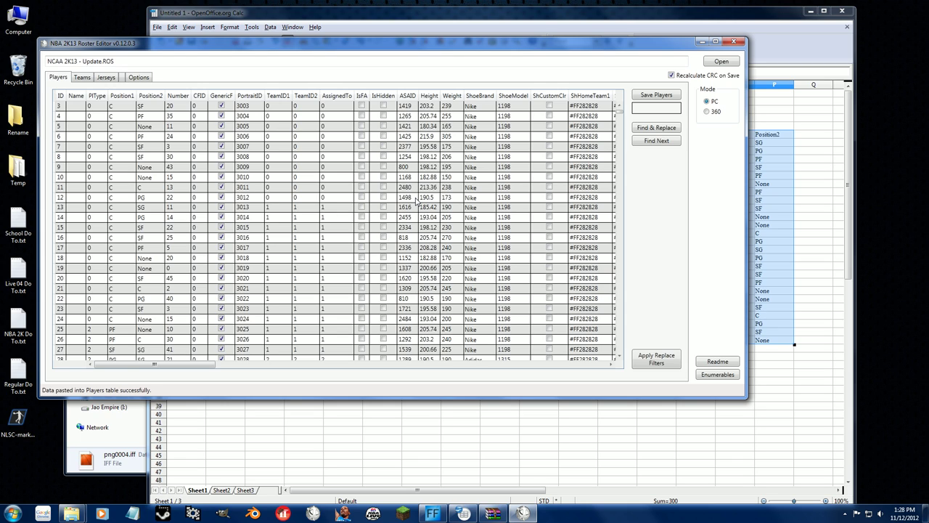
Close the untitled spreadsheet and open NCAA 2K13.ROS in the Roster Editor.
{"action": "left_click", "coordinate": [842, 11]}
{"action": "left_click", "coordinate": [502, 274]}
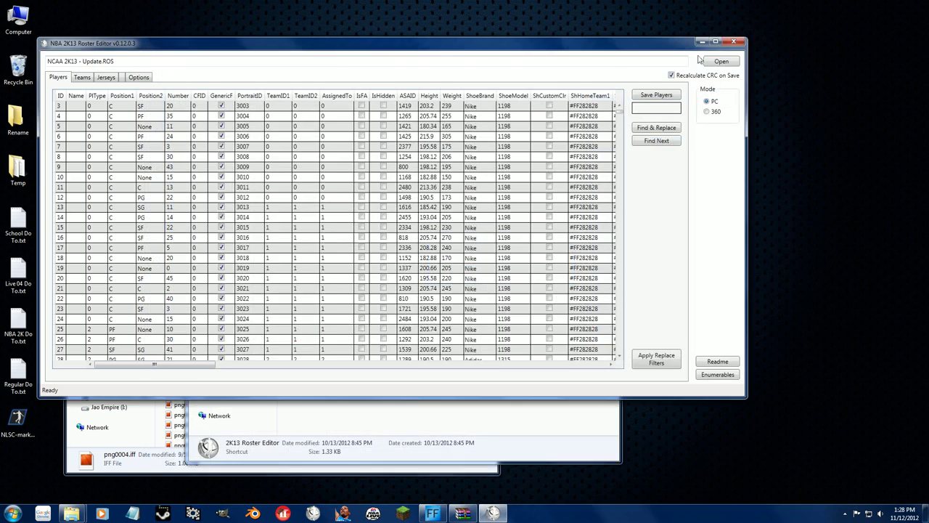
{"action": "left_click", "coordinate": [721, 61]}
{"action": "double_click", "coordinate": [172, 158]}
Find NCAA 2K13 Main Roster (1).ods in the Downloads folder and open it in OpenOffice.org Calc.
{"action": "right_click", "coordinate": [72, 513]}
{"action": "left_click", "coordinate": [42, 432]}
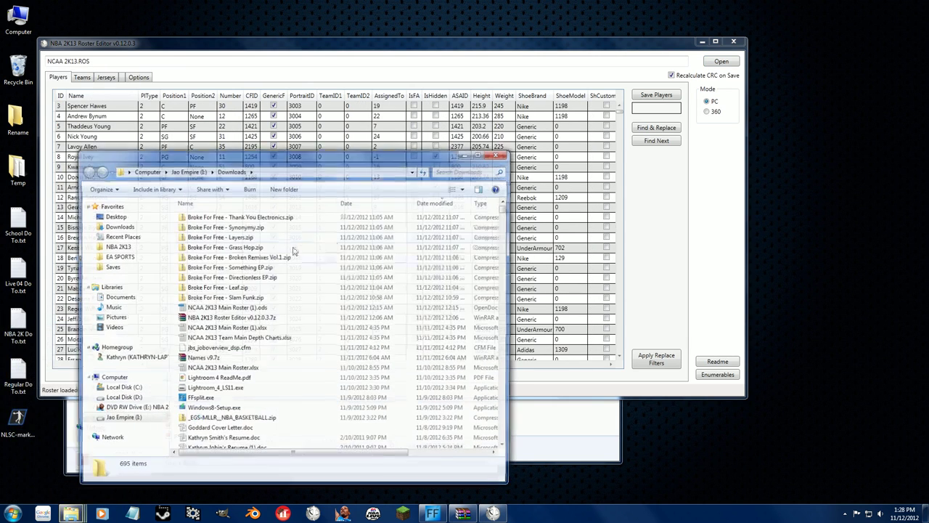
{"action": "left_click", "coordinate": [218, 378]}
{"action": "scroll", "coordinate": [234, 384], "scroll_direction": "down", "scroll_amount": 6}
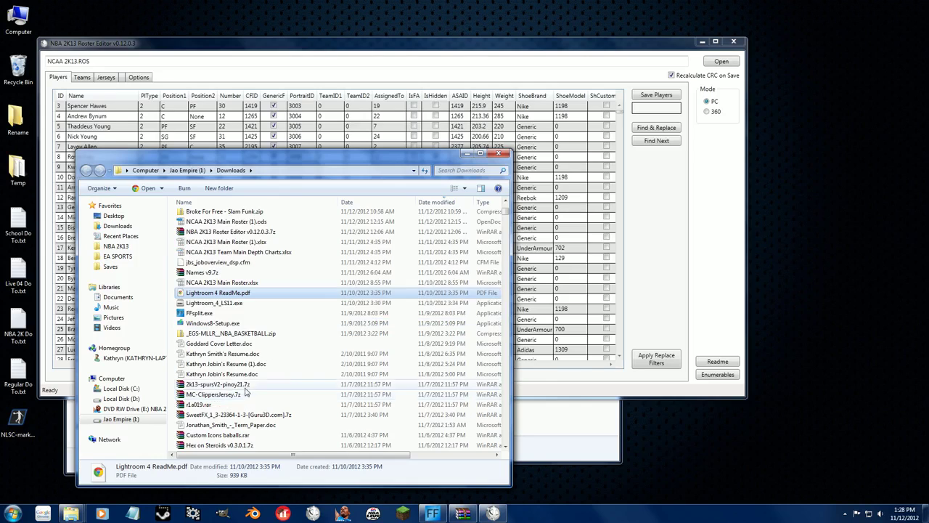
{"action": "scroll", "coordinate": [235, 384], "scroll_direction": "down", "scroll_amount": 4}
{"action": "scroll", "coordinate": [240, 380], "scroll_direction": "up", "scroll_amount": 10}
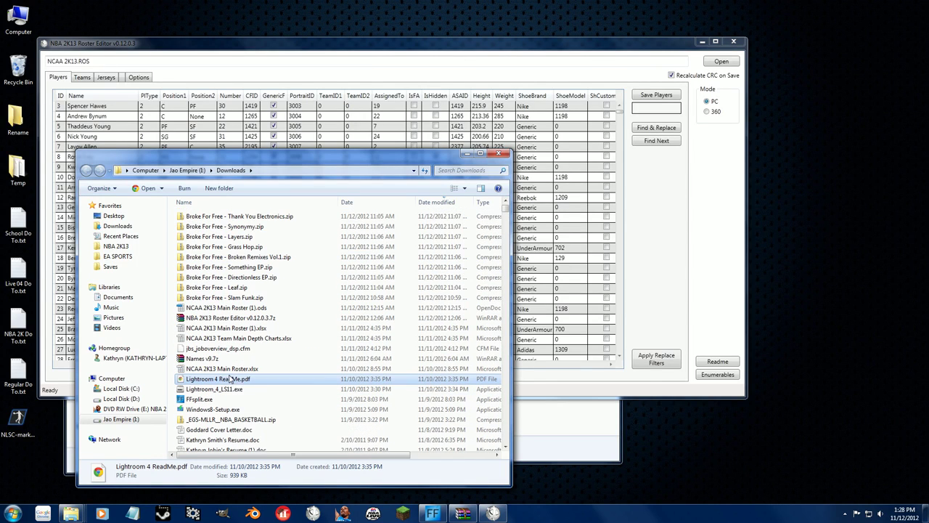
{"action": "left_click", "coordinate": [231, 368]}
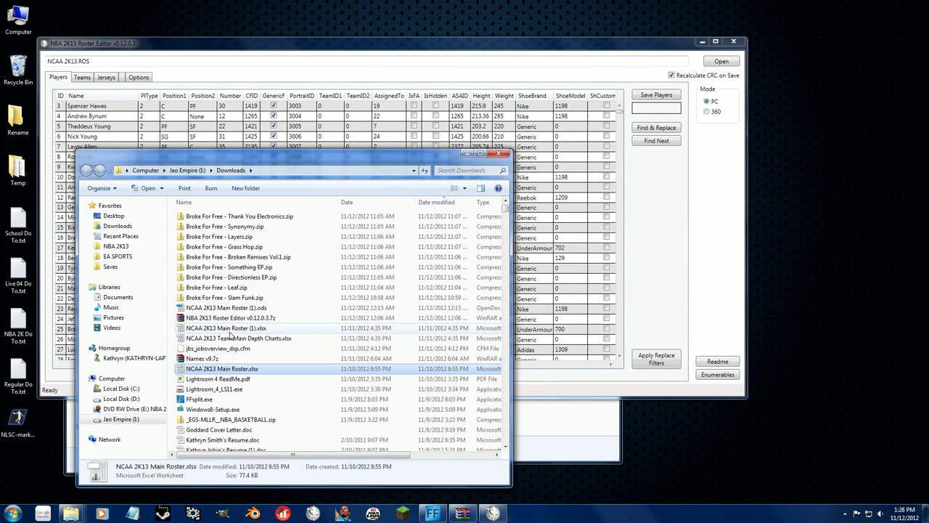
{"action": "left_click", "coordinate": [229, 329]}
{"action": "double_click", "coordinate": [226, 308]}
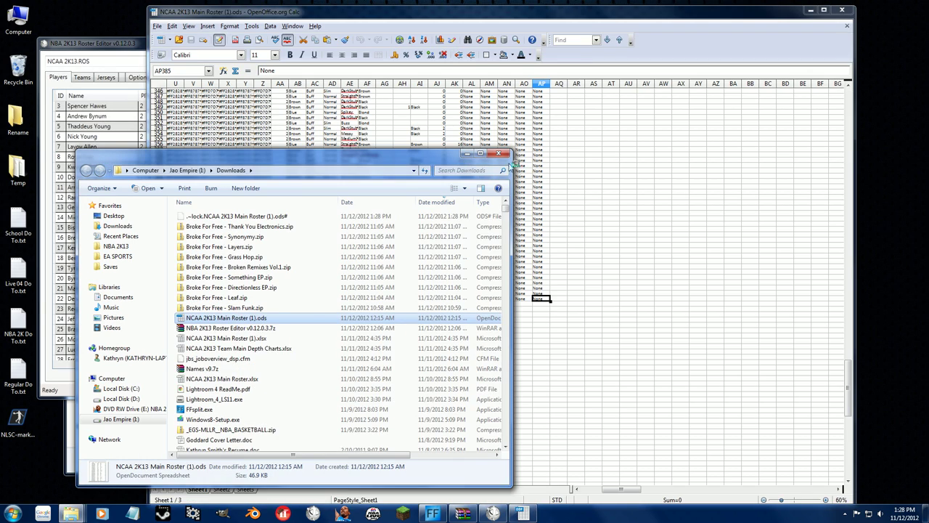
Go to the start of the main roster sheet and examine the player names in column B.
{"action": "left_click", "coordinate": [348, 333]}
{"action": "scroll", "coordinate": [341, 319], "scroll_direction": "up", "scroll_amount": 4}
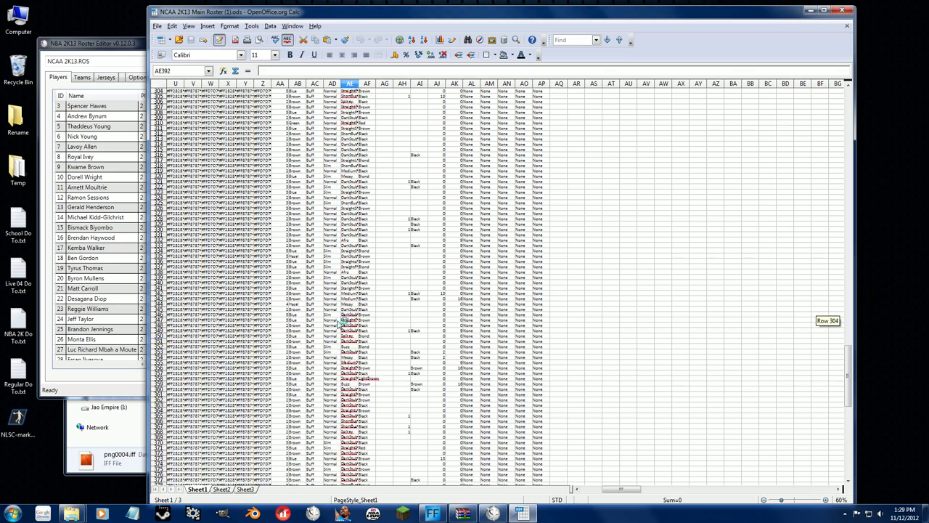
{"action": "left_click_drag", "start_coordinate": [608, 489], "coordinate": [549, 494]}
{"action": "left_click", "coordinate": [396, 336]}
{"action": "scroll", "coordinate": [395, 336], "scroll_direction": "up", "scroll_amount": 20}
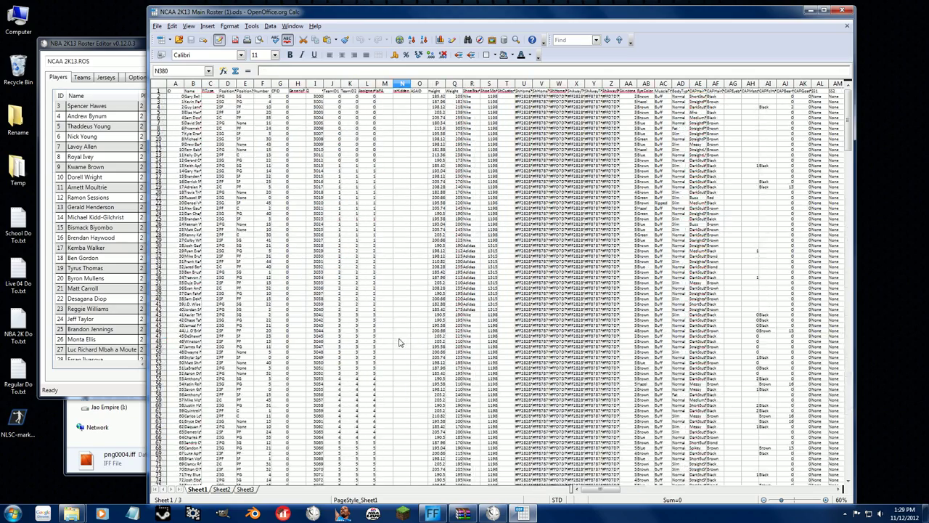
{"action": "left_click_drag", "start_coordinate": [192, 95], "coordinate": [193, 144]}
{"action": "left_click", "coordinate": [192, 176]}
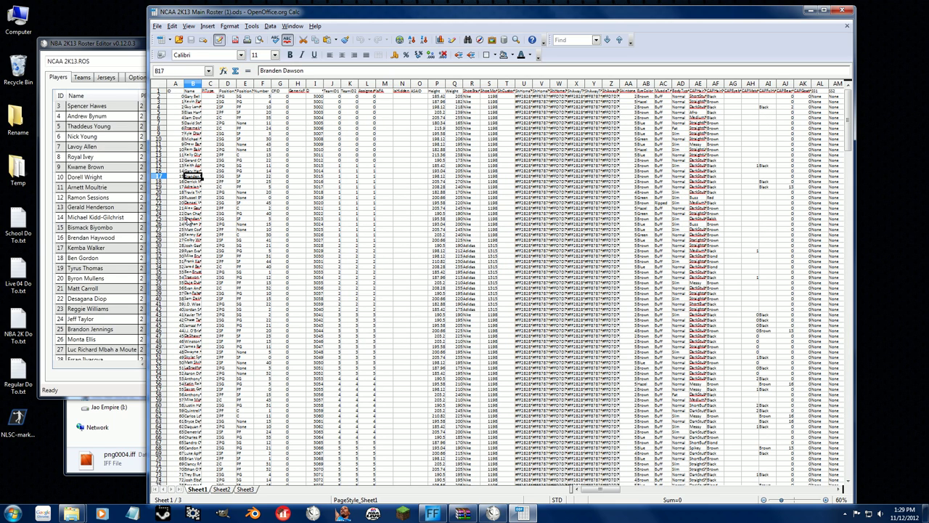
{"action": "left_click", "coordinate": [193, 217]}
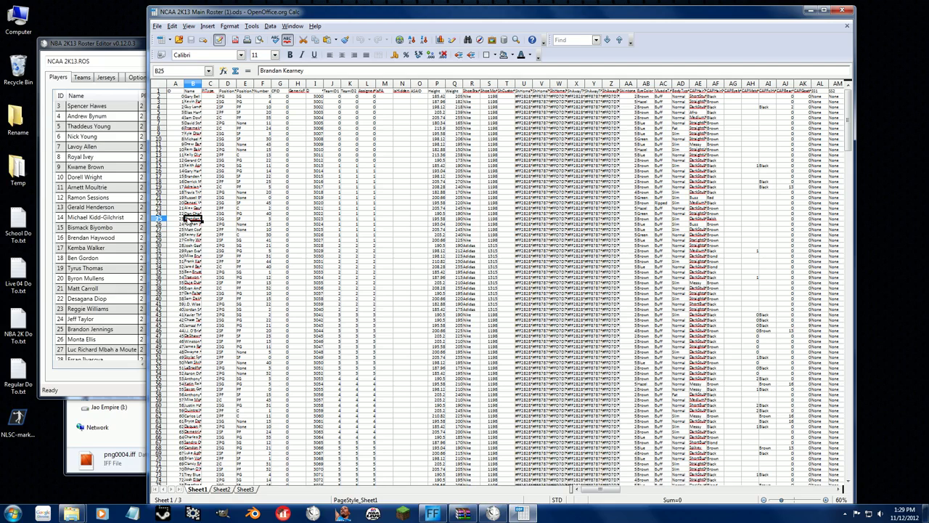
Examine the shoe color, muscle tone, body type and hair columns of the main roster sheet.
{"action": "left_click", "coordinate": [339, 208]}
{"action": "left_click_drag", "start_coordinate": [292, 101], "coordinate": [526, 188]}
{"action": "left_click", "coordinate": [610, 196]}
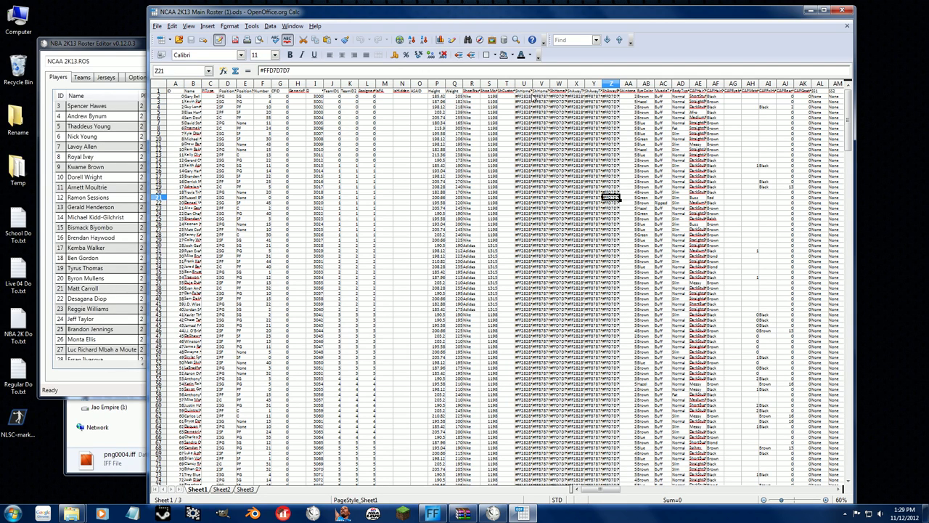
{"action": "left_click_drag", "start_coordinate": [526, 96], "coordinate": [609, 307]}
{"action": "left_click", "coordinate": [663, 245]}
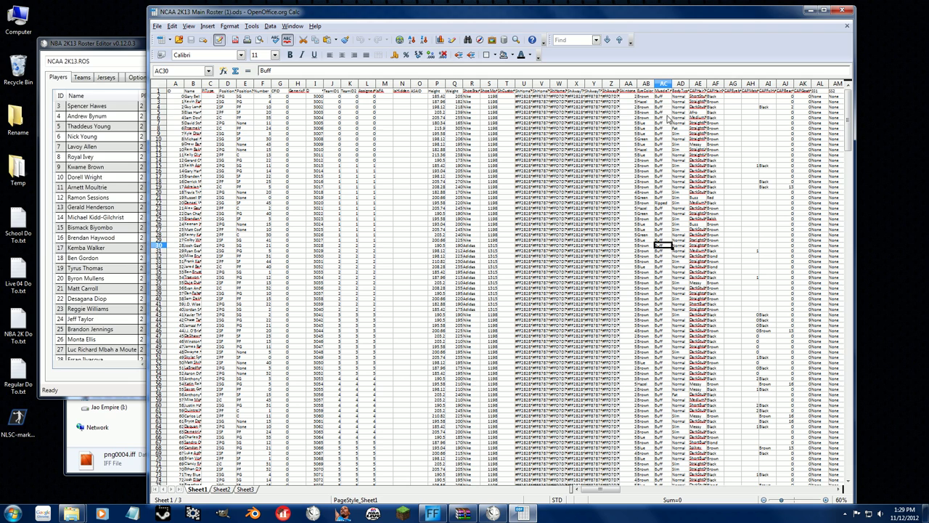
{"action": "left_click_drag", "start_coordinate": [662, 96], "coordinate": [664, 314]}
{"action": "left_click_drag", "start_coordinate": [680, 95], "coordinate": [681, 277]}
{"action": "left_click_drag", "start_coordinate": [699, 97], "coordinate": [699, 278]}
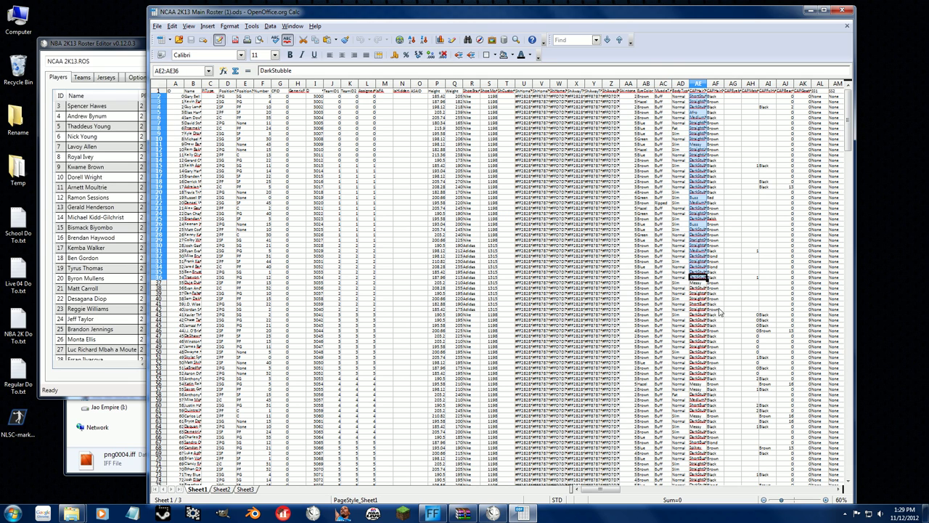
{"action": "left_click_drag", "start_coordinate": [721, 108], "coordinate": [721, 267]}
{"action": "left_click", "coordinate": [706, 346]}
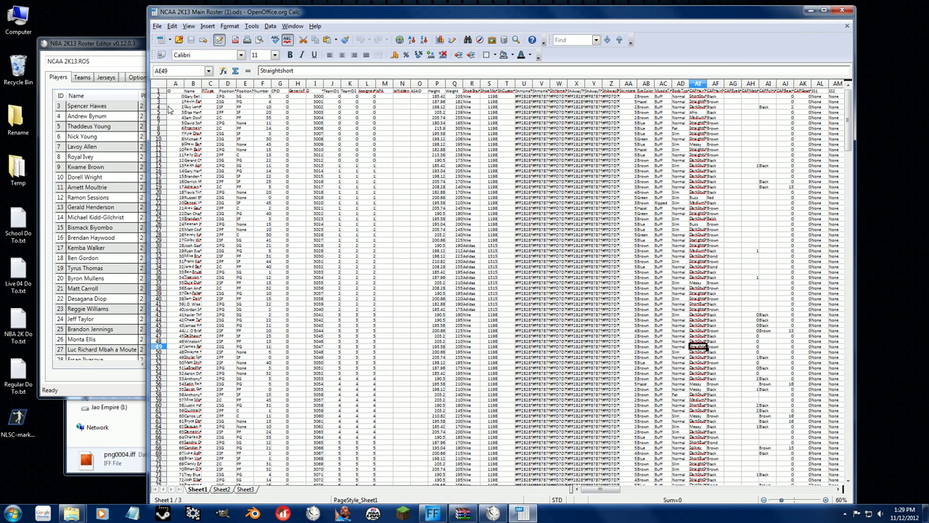
Copy the whole main roster including the header row, range A1:AP385.
{"action": "left_click", "coordinate": [477, 295]}
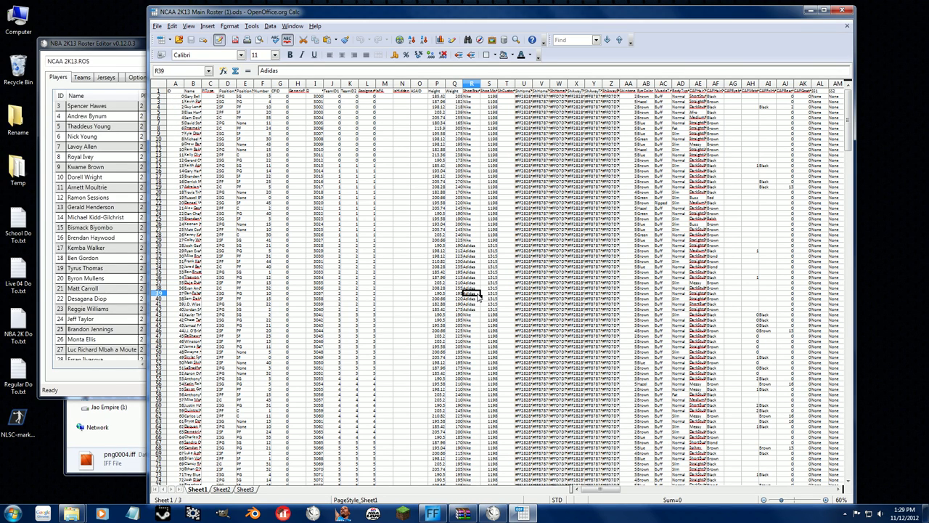
{"action": "scroll", "coordinate": [478, 295], "scroll_direction": "down", "scroll_amount": 20}
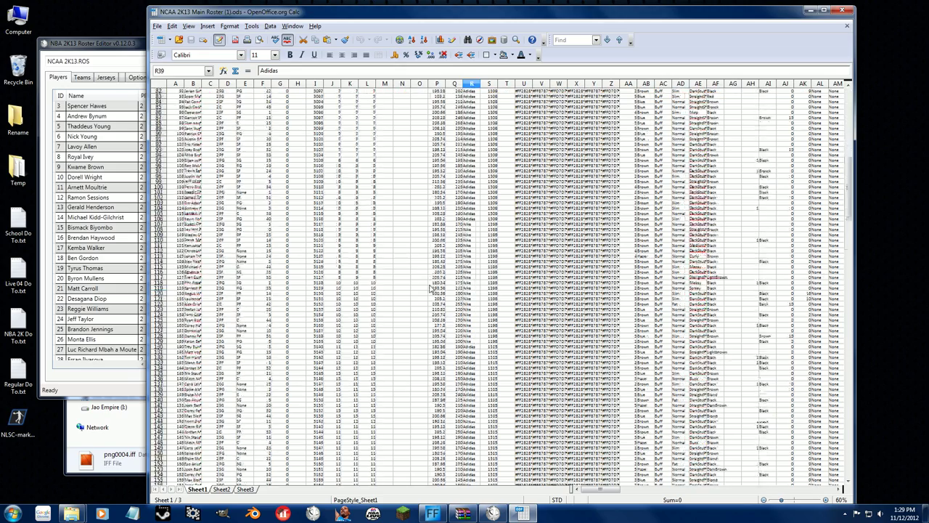
{"action": "scroll", "coordinate": [439, 318], "scroll_direction": "down", "scroll_amount": 18}
{"action": "scroll", "coordinate": [531, 343], "scroll_direction": "up", "scroll_amount": 15}
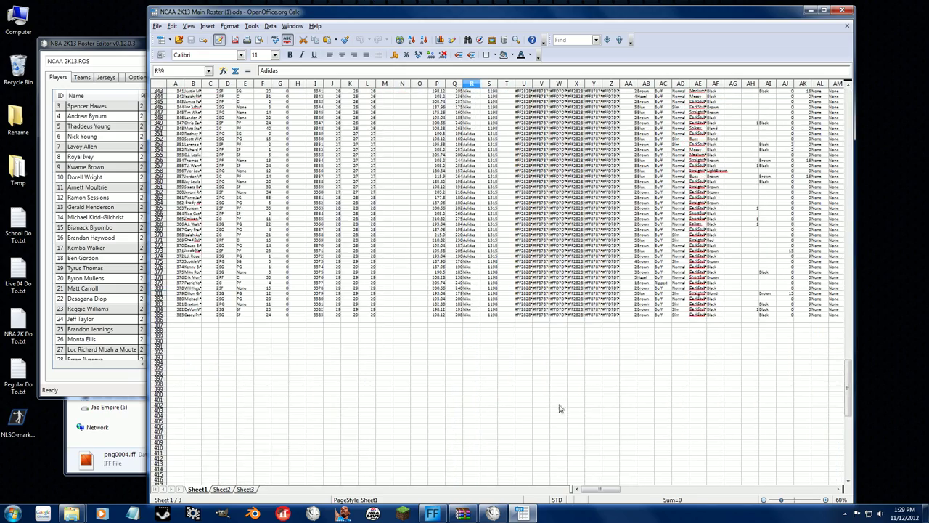
{"action": "left_click_drag", "start_coordinate": [614, 489], "coordinate": [622, 489]}
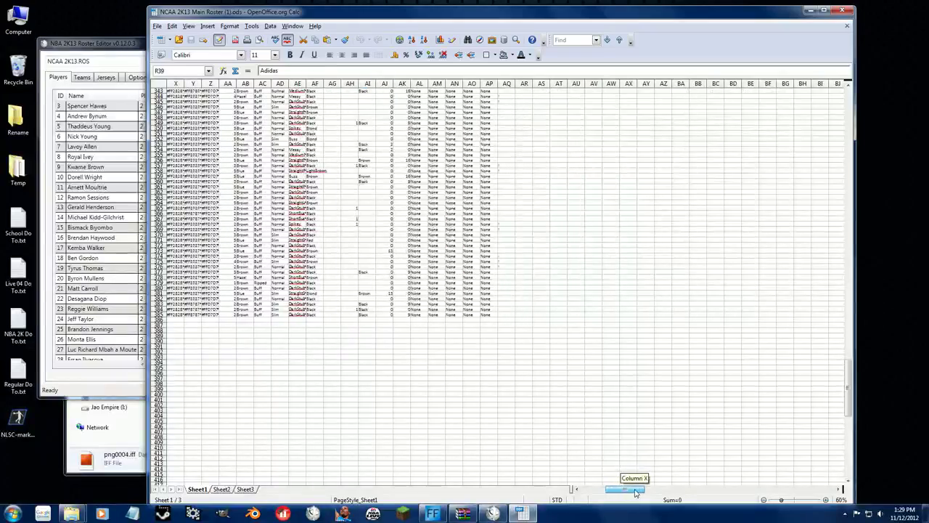
{"action": "left_click", "coordinate": [543, 315]}
{"action": "scroll", "coordinate": [571, 406], "scroll_direction": "up", "scroll_amount": 20}
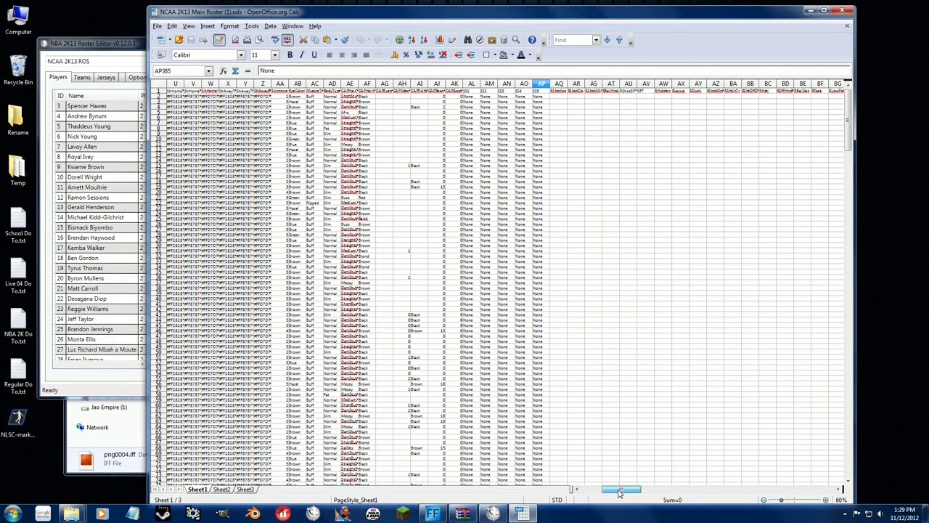
{"action": "left_click_drag", "start_coordinate": [619, 492], "coordinate": [577, 491]}
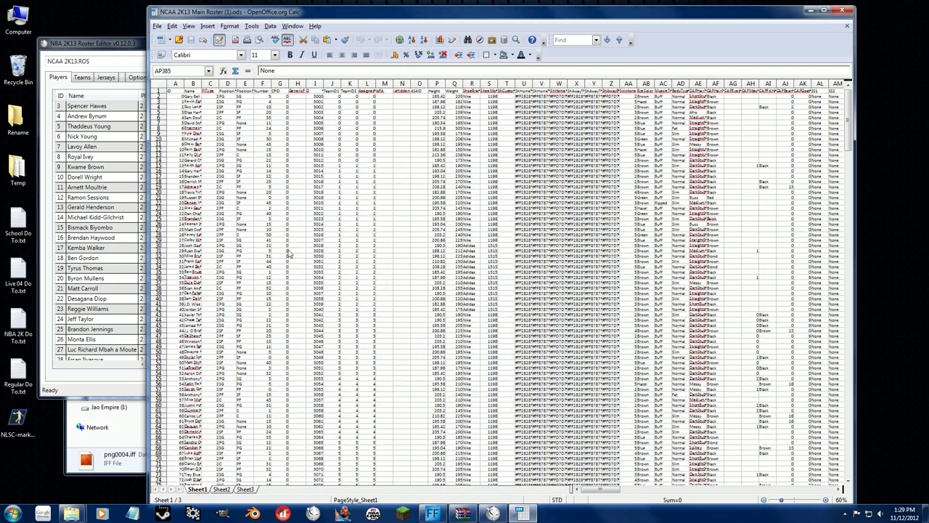
{"action": "left_click", "coordinate": [175, 92], "text": "shift"}
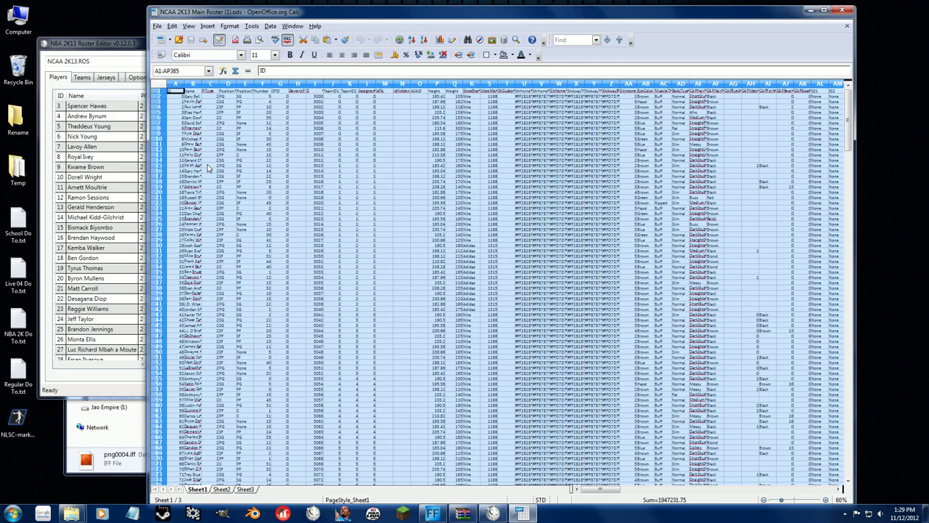
{"action": "right_click", "coordinate": [230, 132]}
{"action": "left_click", "coordinate": [254, 226]}
Switch to the Roster Editor and paste the copied main roster into the player table of NCAA 2K13.ROS.
{"action": "left_click", "coordinate": [84, 50]}
{"action": "left_click", "coordinate": [82, 146]}
{"action": "scroll", "coordinate": [82, 146], "scroll_direction": "up", "scroll_amount": 1}
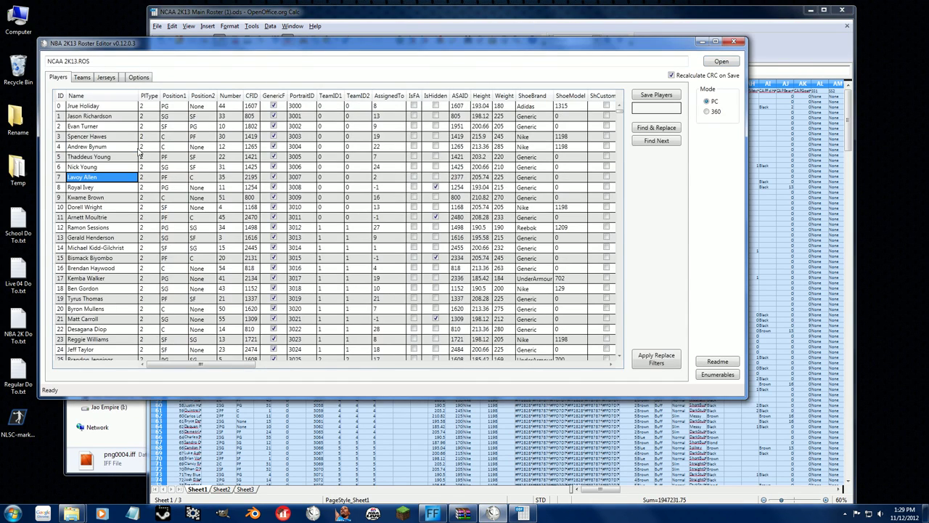
{"action": "left_click", "coordinate": [80, 116]}
{"action": "left_click", "coordinate": [312, 188]}
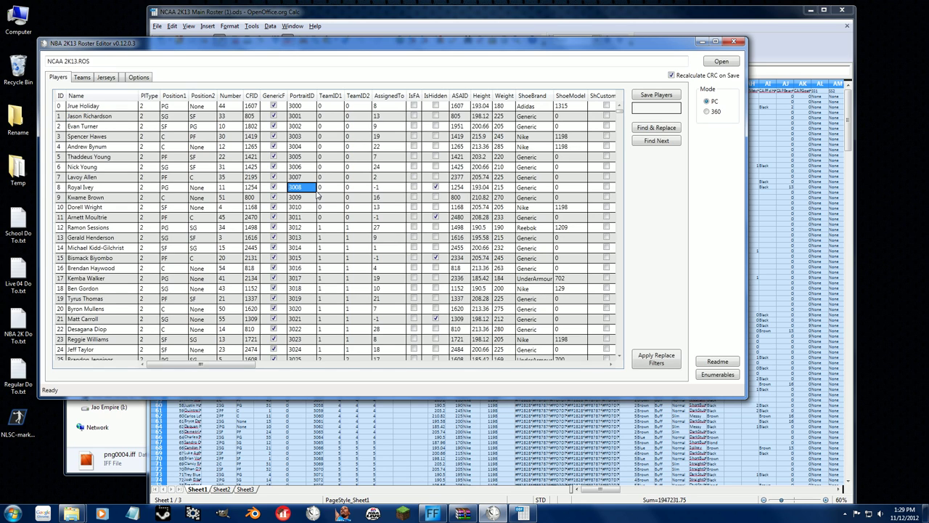
{"action": "key", "text": "ctrl+v"}
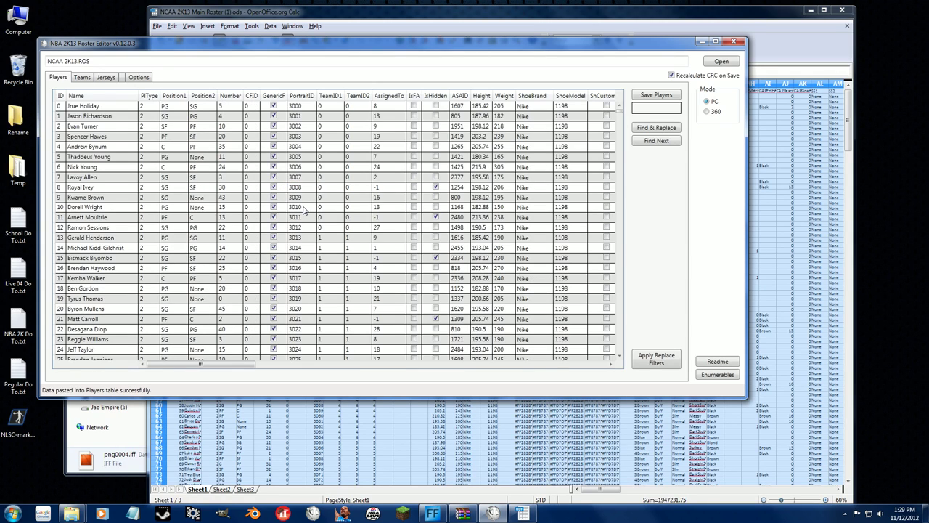
Check the pasted positions, shoe brands and appearance columns in the Roster Editor's player table.
{"action": "left_click", "coordinate": [124, 168]}
{"action": "left_click", "coordinate": [171, 117]}
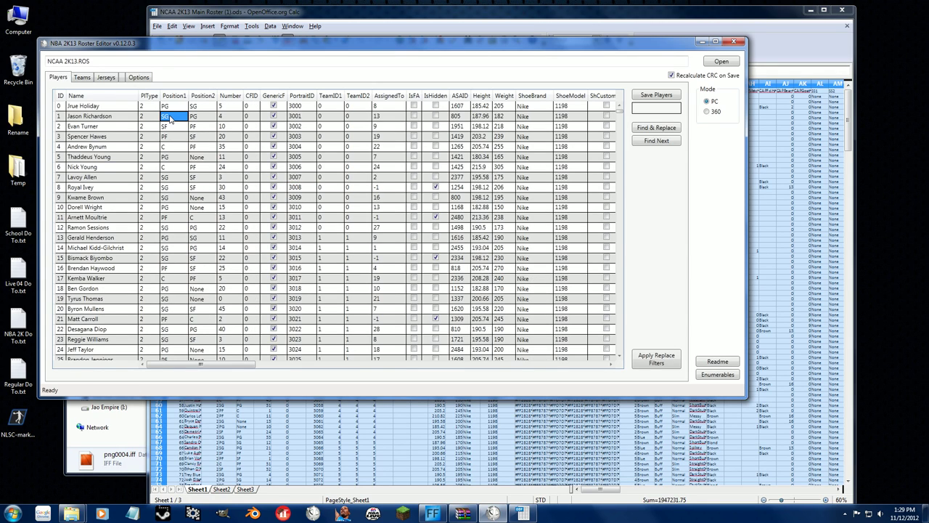
{"action": "left_click_drag", "start_coordinate": [527, 107], "coordinate": [535, 319]}
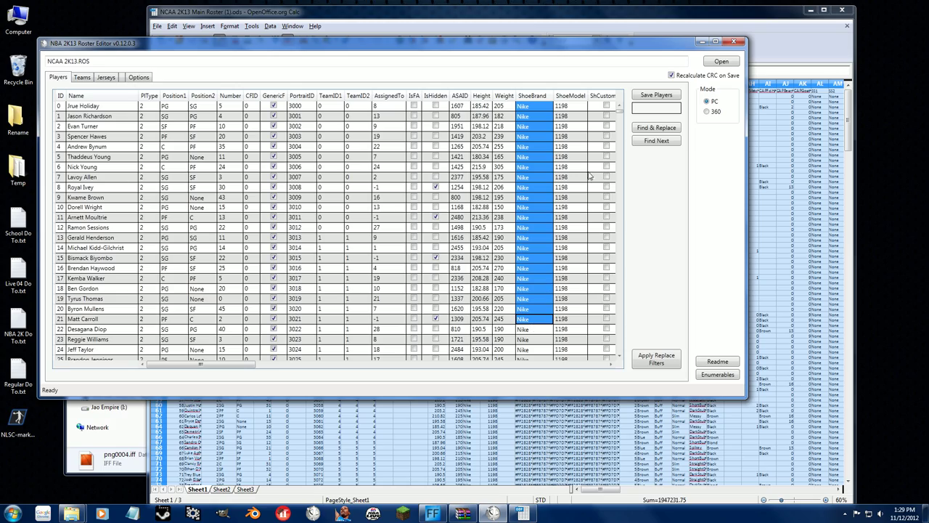
{"action": "left_click", "coordinate": [621, 120]}
{"action": "mouse_move", "coordinate": [620, 116]}
{"action": "left_mouse_down"}
{"action": "mouse_move", "coordinate": [621, 127]}
{"action": "mouse_move", "coordinate": [622, 101]}
{"action": "left_mouse_up"}
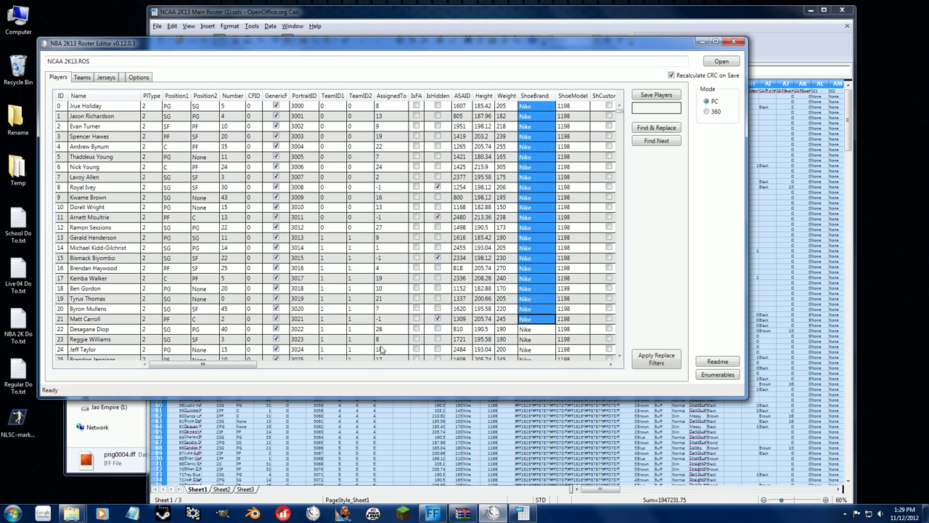
{"action": "left_click", "coordinate": [363, 365]}
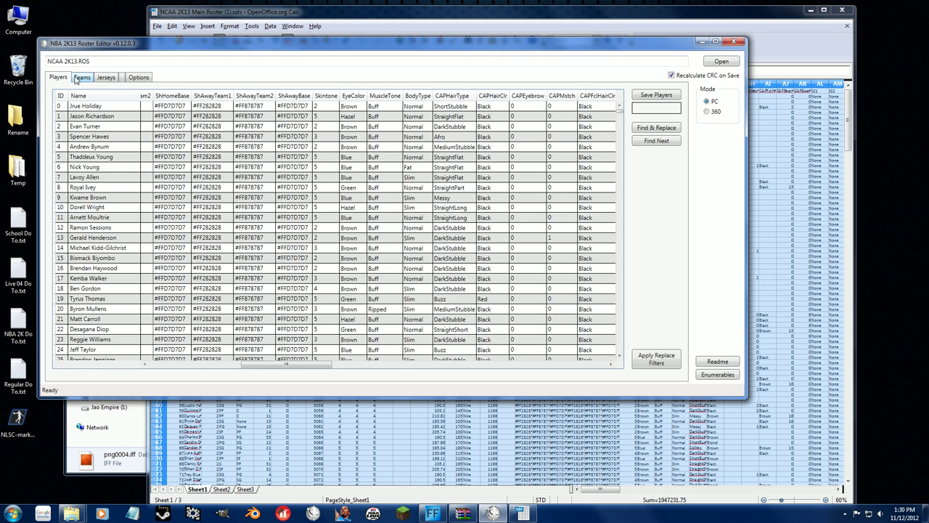
Show the Teams table and open NCAA 2K13 Team Main Depth Charts.xlsx from the Downloads folder.
{"action": "left_click", "coordinate": [82, 77]}
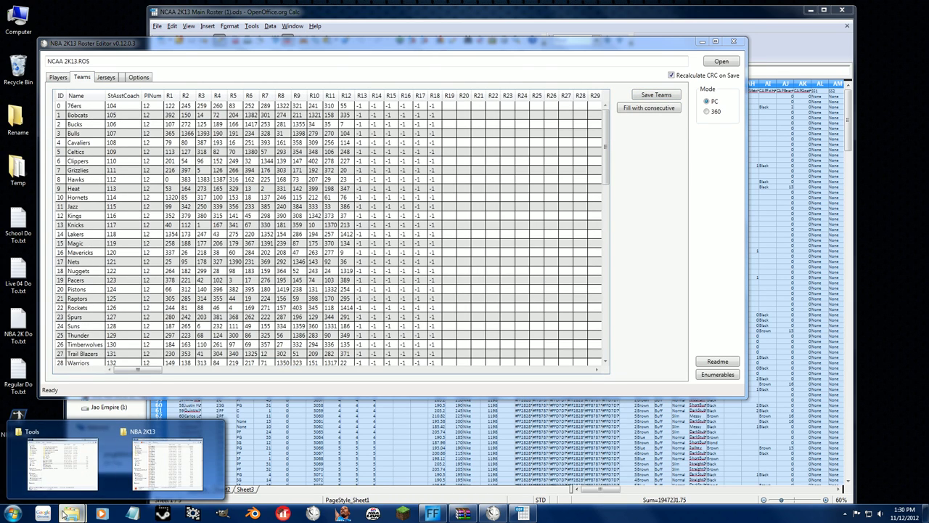
{"action": "right_click", "coordinate": [71, 514]}
{"action": "left_click", "coordinate": [42, 432]}
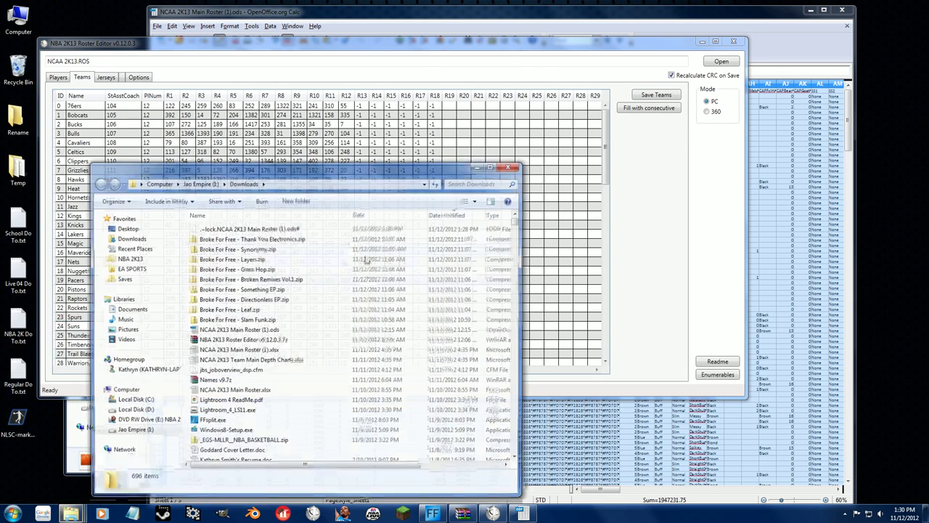
{"action": "left_click", "coordinate": [247, 352]}
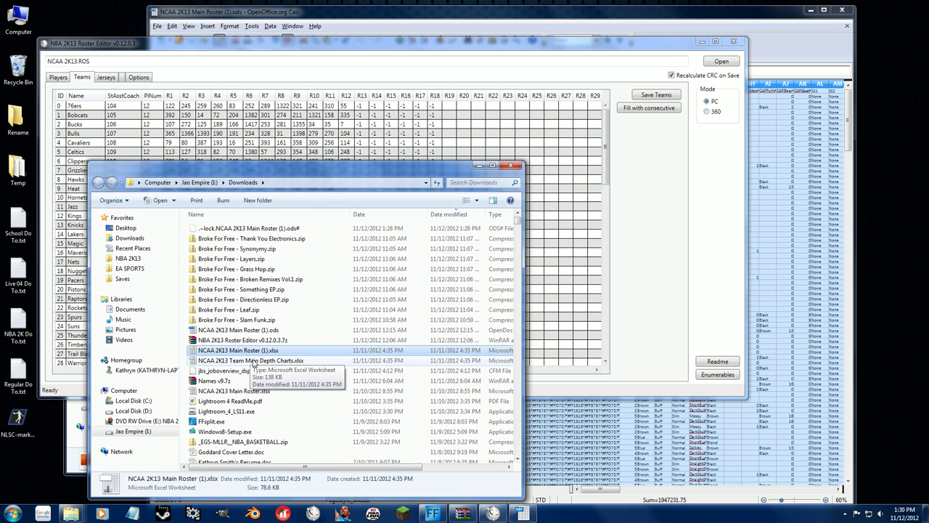
{"action": "left_click", "coordinate": [249, 362]}
{"action": "double_click", "coordinate": [251, 362]}
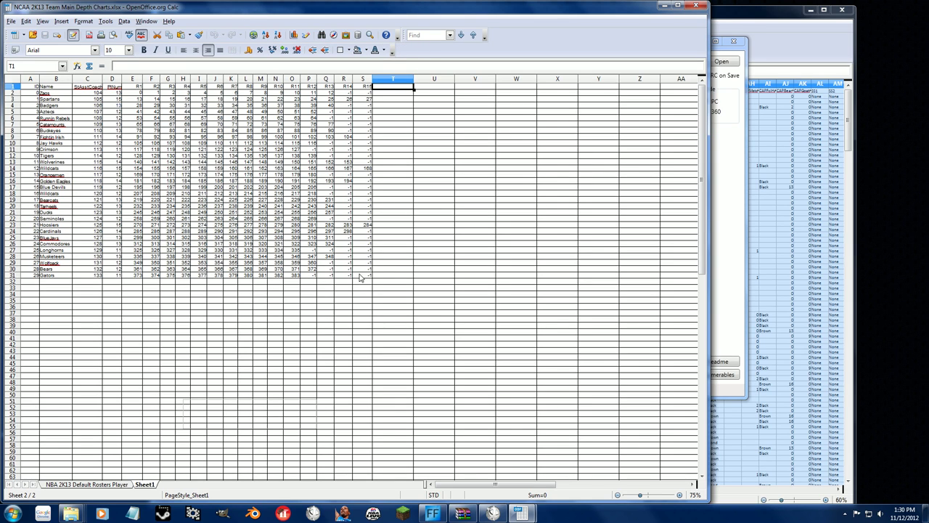
Copy the depth charts with their header row, range A1:S31, and paste them into the Roster Editor's Teams table.
{"action": "left_click_drag", "start_coordinate": [360, 278], "coordinate": [32, 90]}
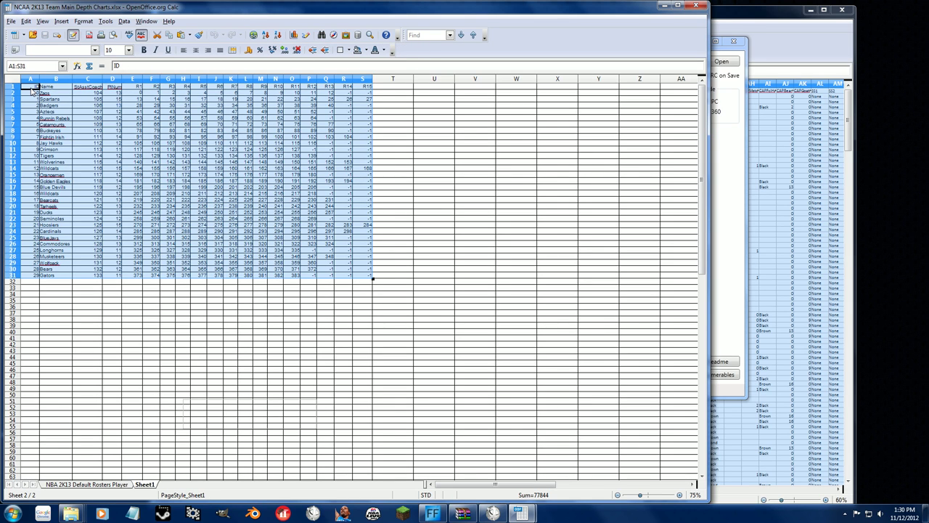
{"action": "left_click", "coordinate": [493, 513]}
{"action": "left_click", "coordinate": [105, 135]}
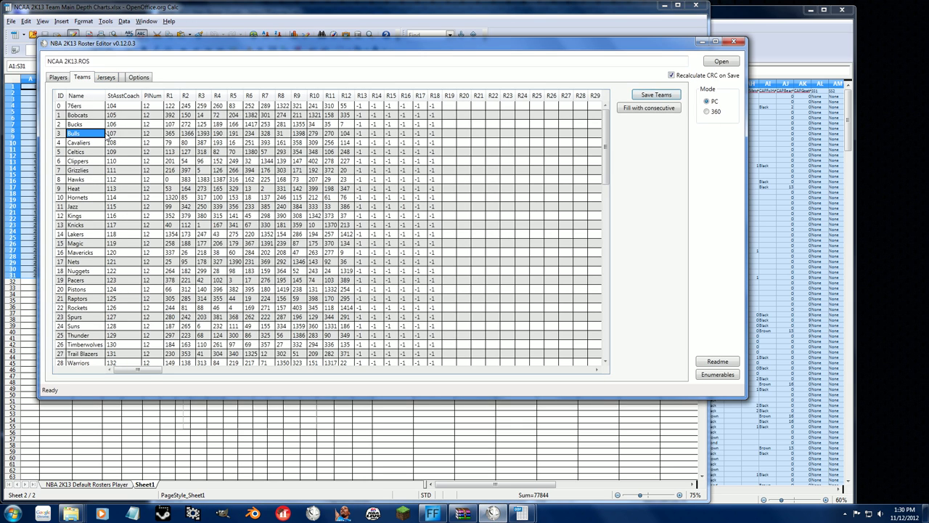
{"action": "left_click", "coordinate": [235, 135]}
{"action": "key", "text": "ctrl+v"}
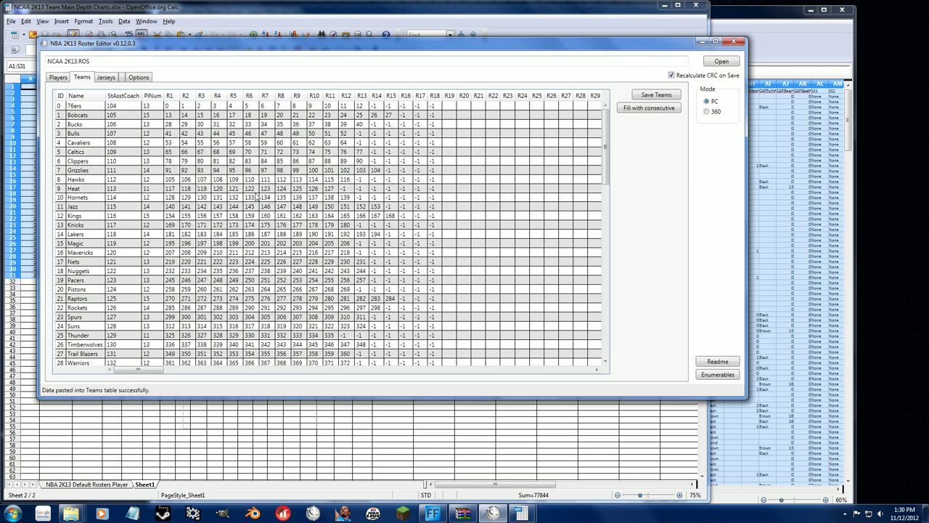
Check the pasted depth charts in the Teams table and locate the save commands for players and teams.
{"action": "left_click_drag", "start_coordinate": [121, 135], "coordinate": [368, 308]}
{"action": "left_click", "coordinate": [421, 315]}
{"action": "left_click", "coordinate": [52, 80]}
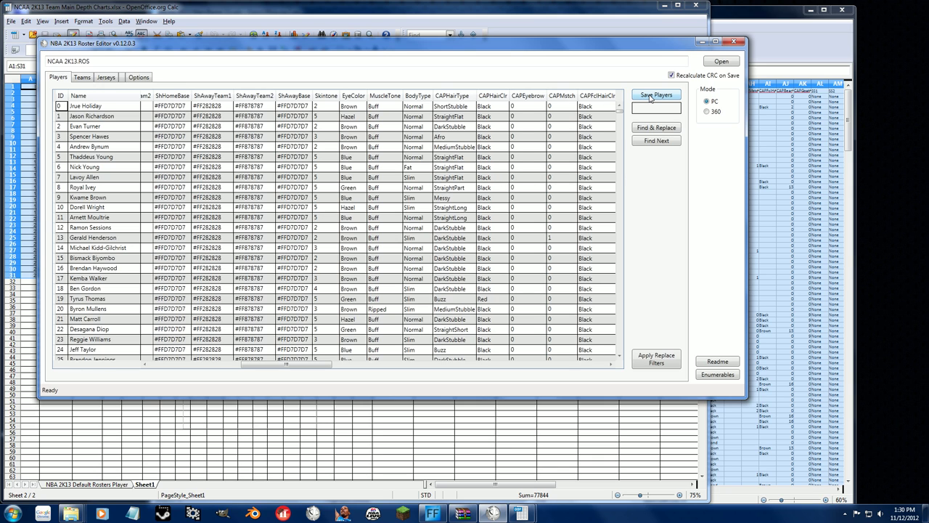
{"action": "left_click", "coordinate": [84, 77]}
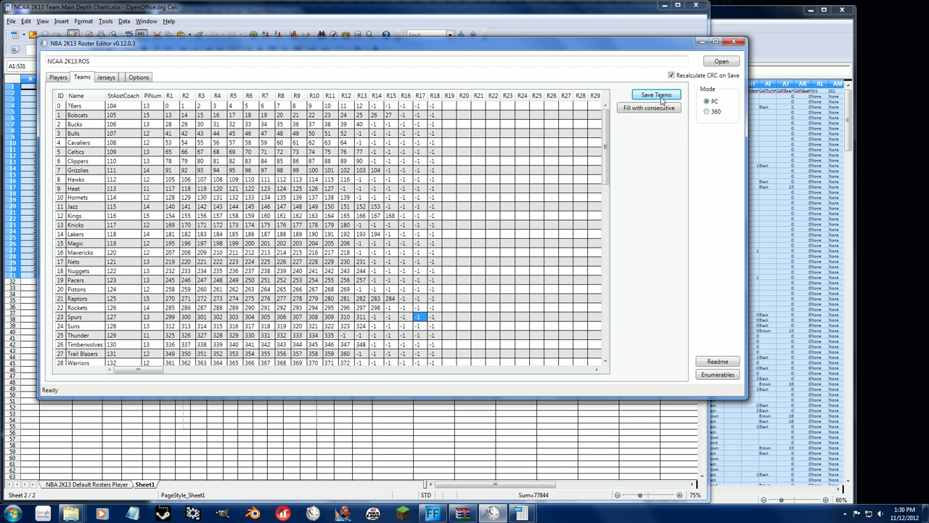
Examine the Jerseys table's neck styles, sock colors and team colors.
{"action": "left_click", "coordinate": [106, 78]}
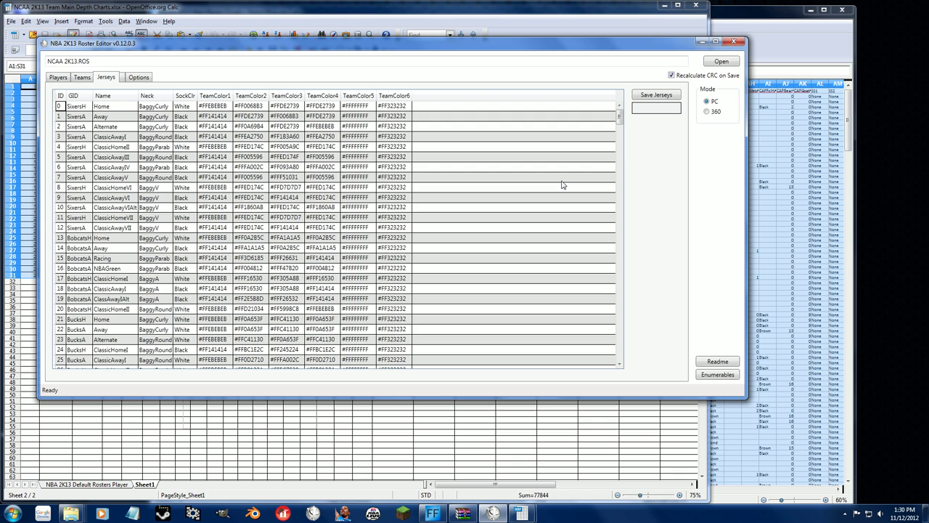
{"action": "left_click", "coordinate": [163, 179]}
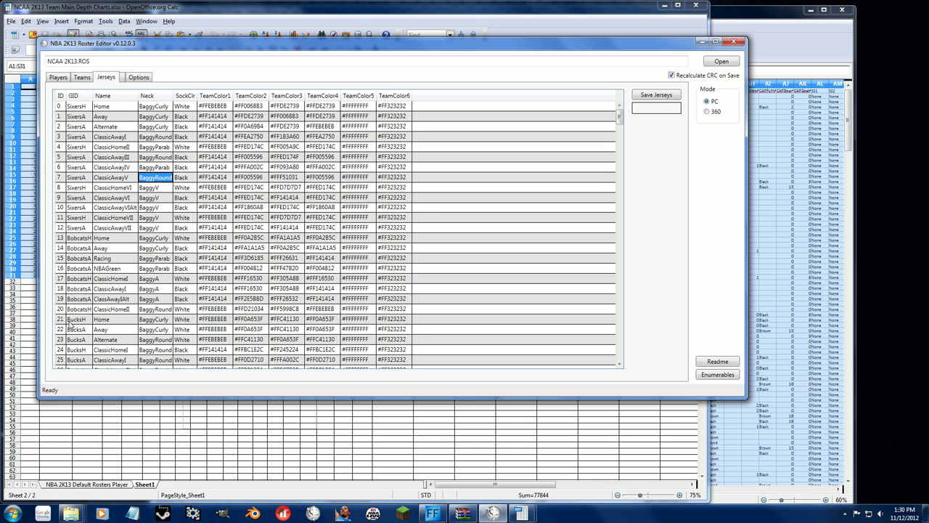
{"action": "left_click", "coordinate": [751, 3]}
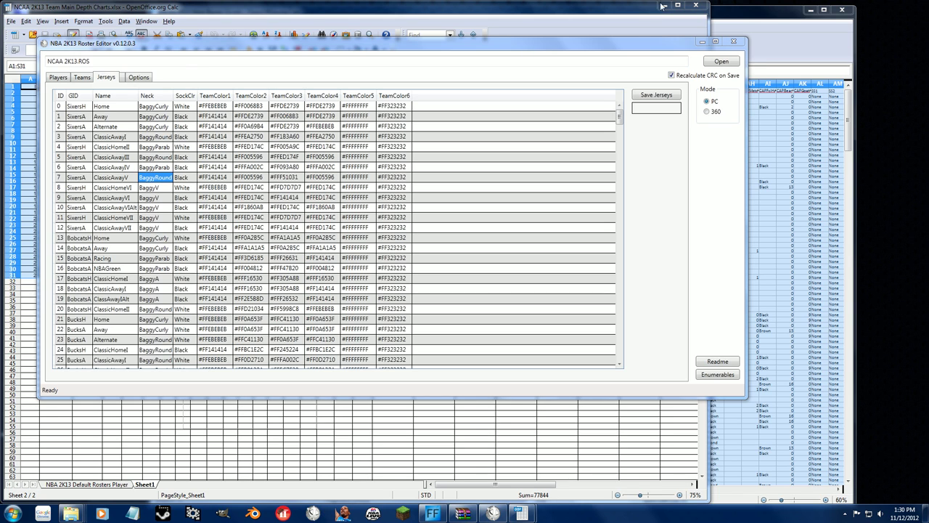
Explore the player Find & Replace options, choosing GenericF as the search field, and close the dialog without searching.
{"action": "left_click", "coordinate": [58, 77]}
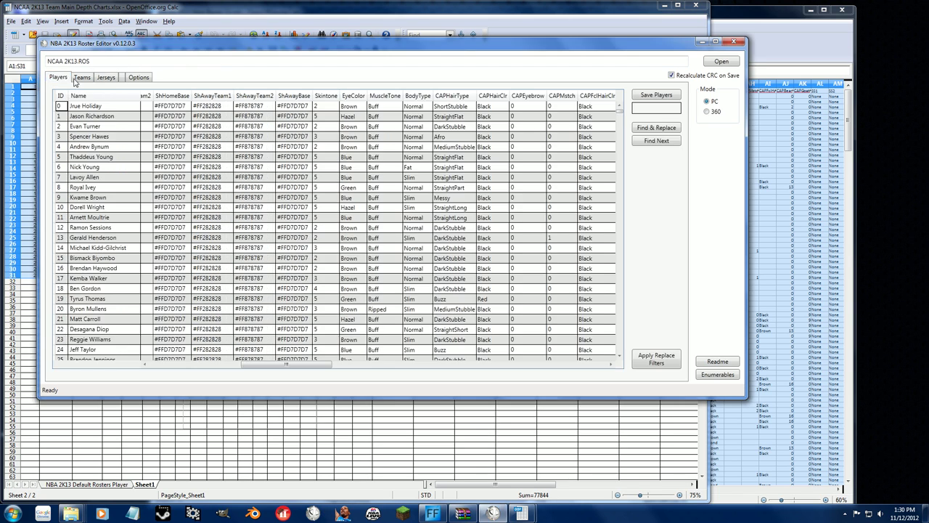
{"action": "left_click", "coordinate": [653, 129]}
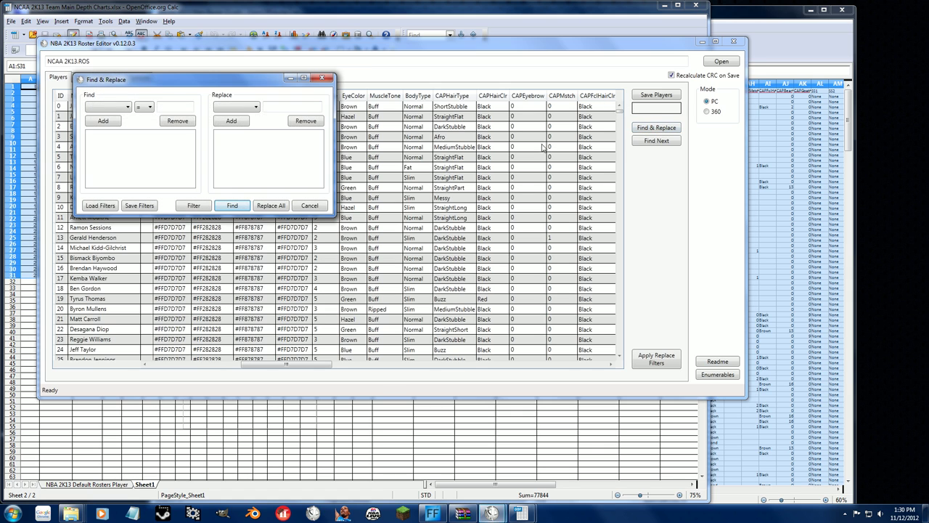
{"action": "left_click", "coordinate": [326, 78]}
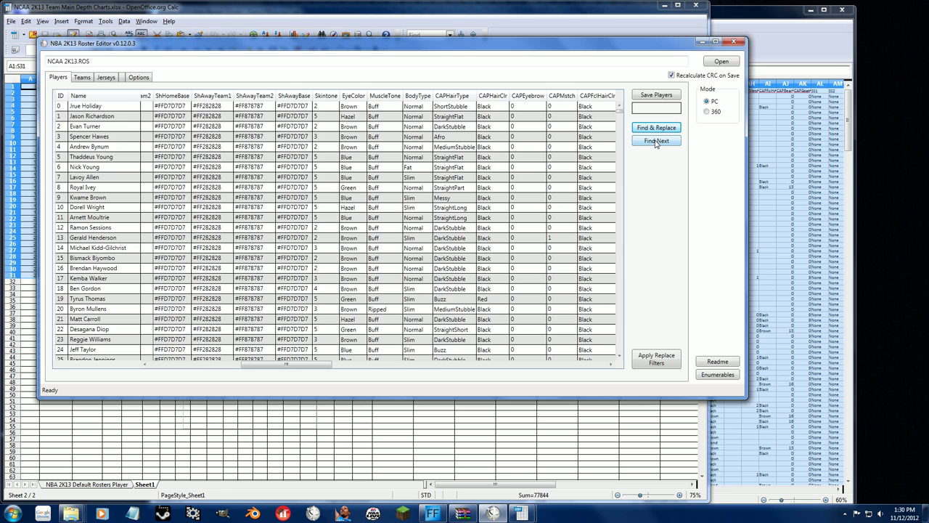
{"action": "left_click", "coordinate": [655, 129]}
{"action": "left_click", "coordinate": [137, 119]}
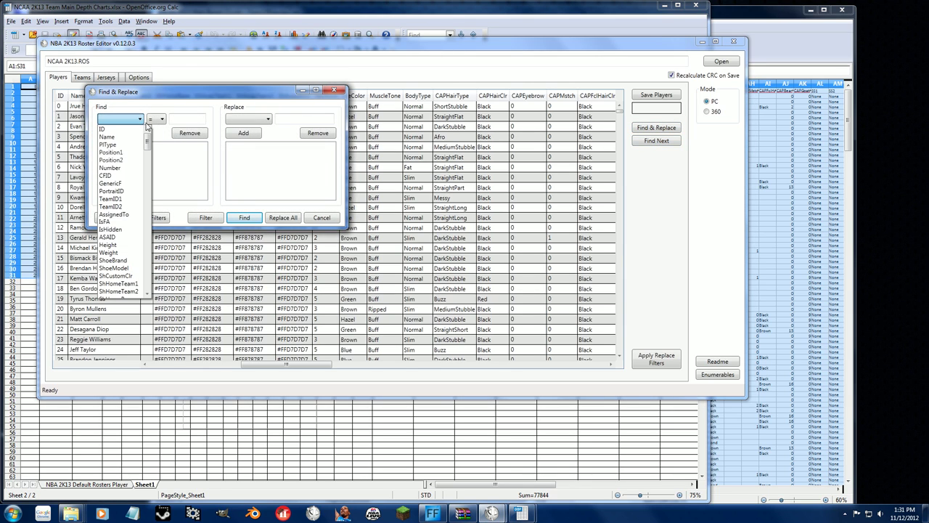
{"action": "left_click", "coordinate": [127, 181]}
{"action": "left_click", "coordinate": [161, 120]}
{"action": "left_click", "coordinate": [191, 115]}
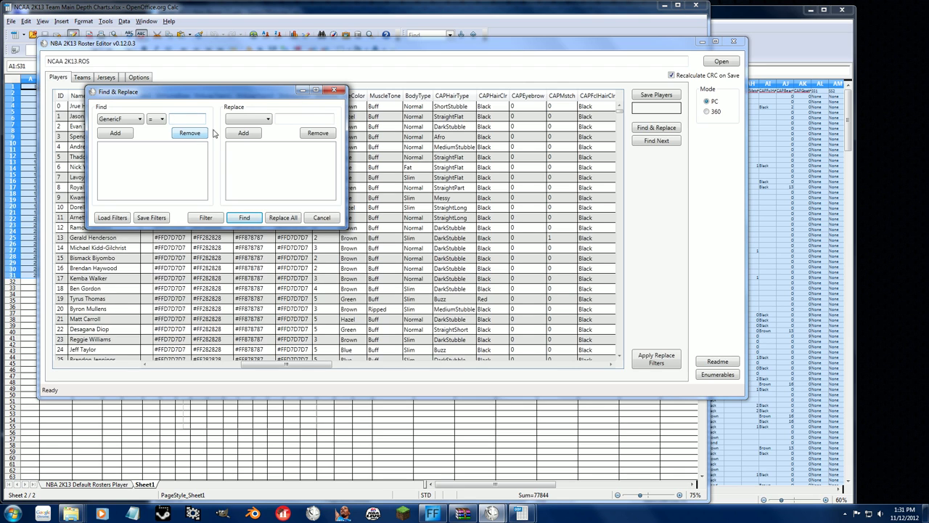
{"action": "left_click", "coordinate": [335, 90]}
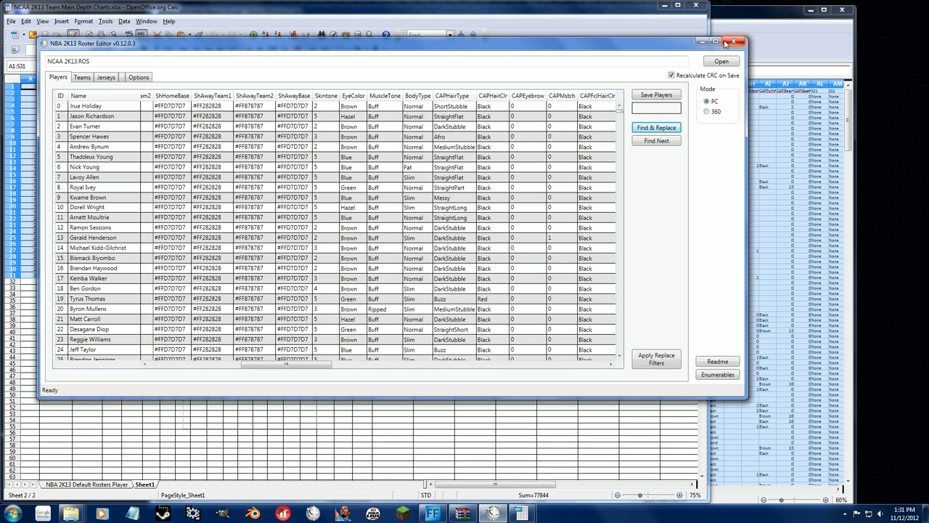
Switch the Roster Editor to 360 mode and view its Readme file.
{"action": "left_click", "coordinate": [715, 110]}
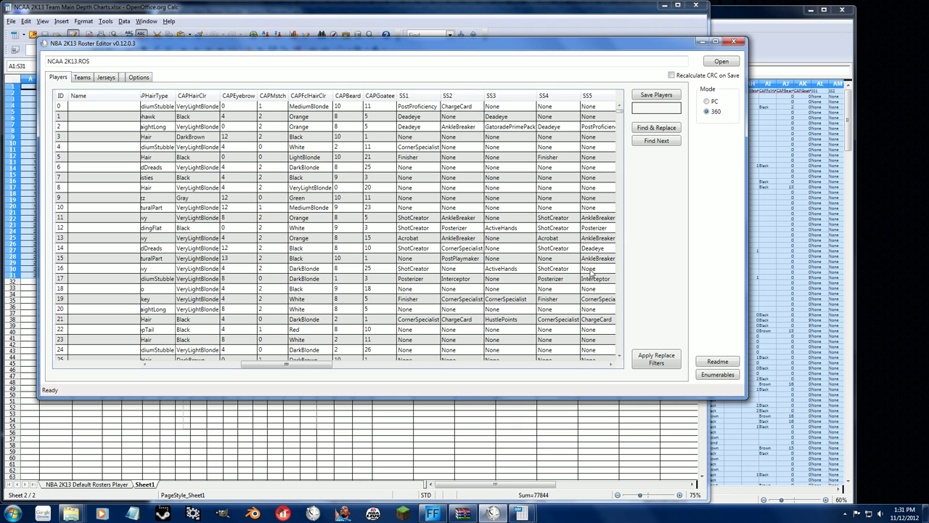
{"action": "left_click", "coordinate": [717, 361]}
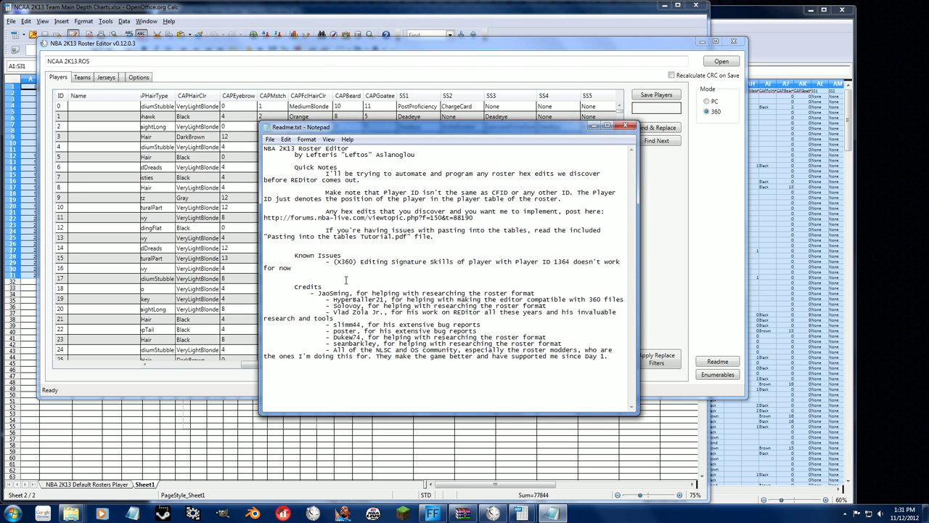
{"action": "left_click", "coordinate": [625, 125]}
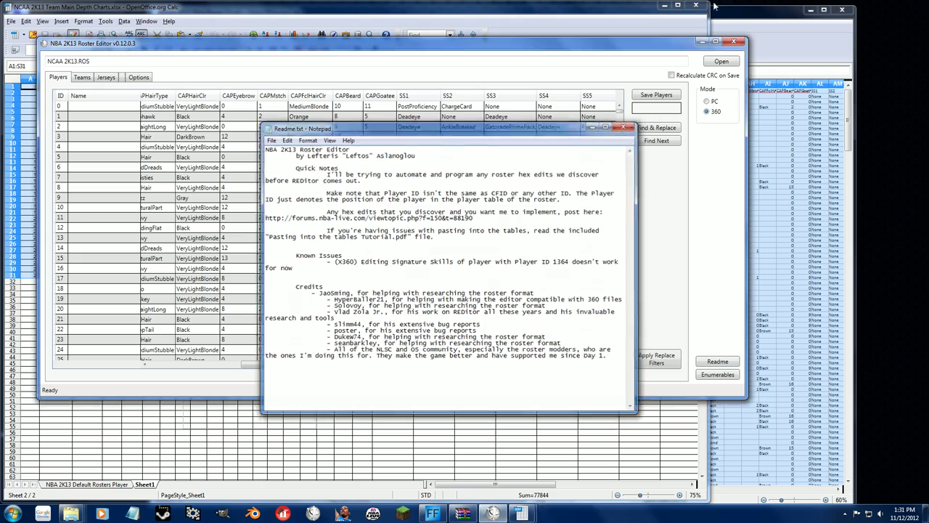
Close the Roster Editor, both spreadsheets, the folder windows and the Names v9.7z archive.
{"action": "left_click", "coordinate": [734, 43]}
{"action": "left_click", "coordinate": [696, 6]}
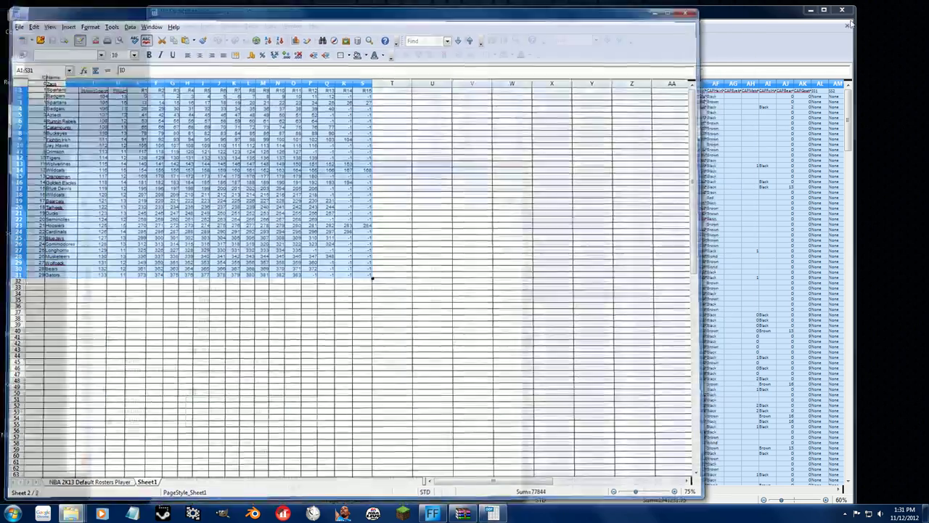
{"action": "left_click", "coordinate": [842, 11]}
{"action": "left_click", "coordinate": [511, 166]}
{"action": "left_click", "coordinate": [609, 130]}
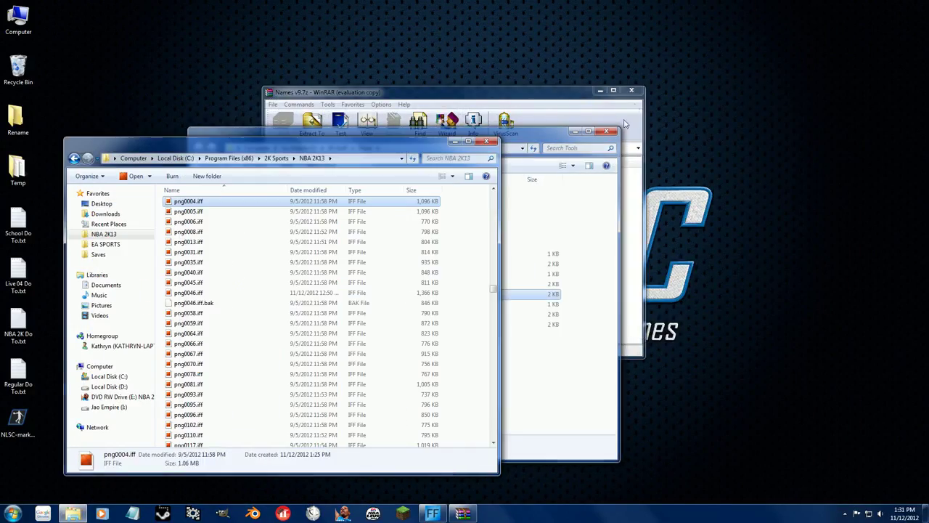
{"action": "left_click", "coordinate": [631, 92]}
{"action": "left_click", "coordinate": [486, 141]}
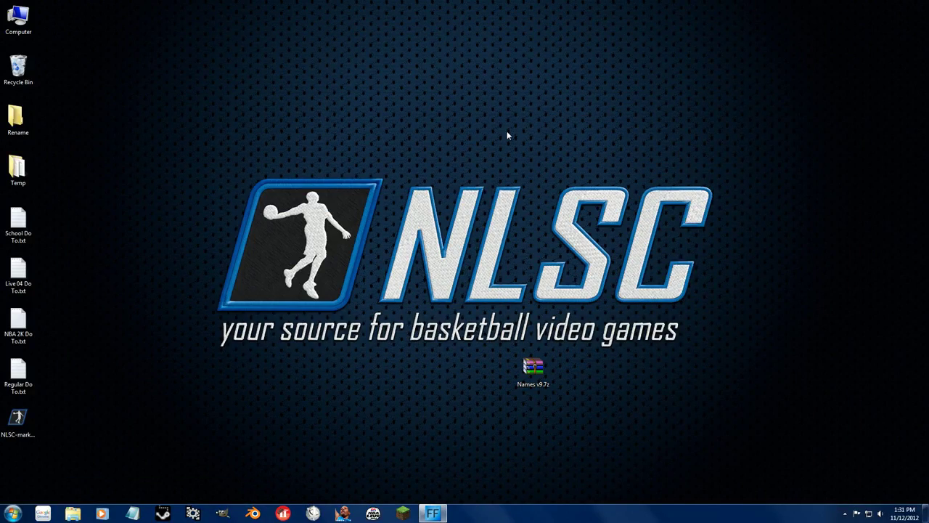